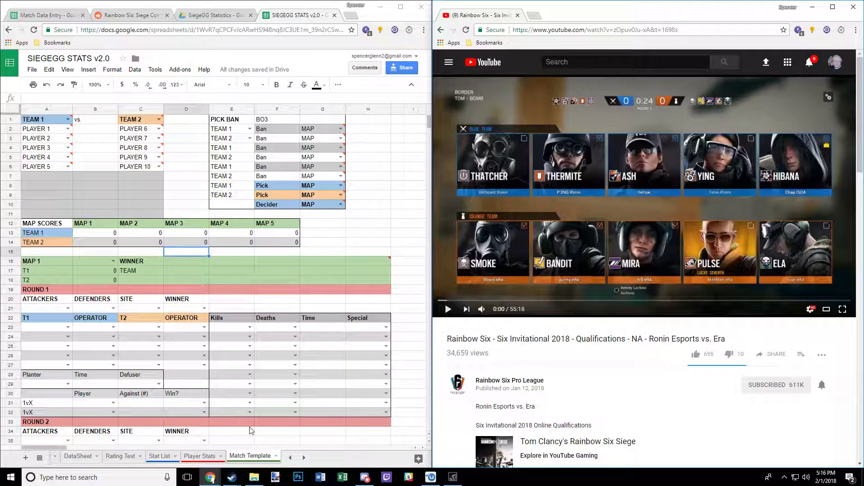
Duplicate the Match Template sheet and rename the copy as eRa v Ronin.
{"action": "right_click", "coordinate": [250, 456]}
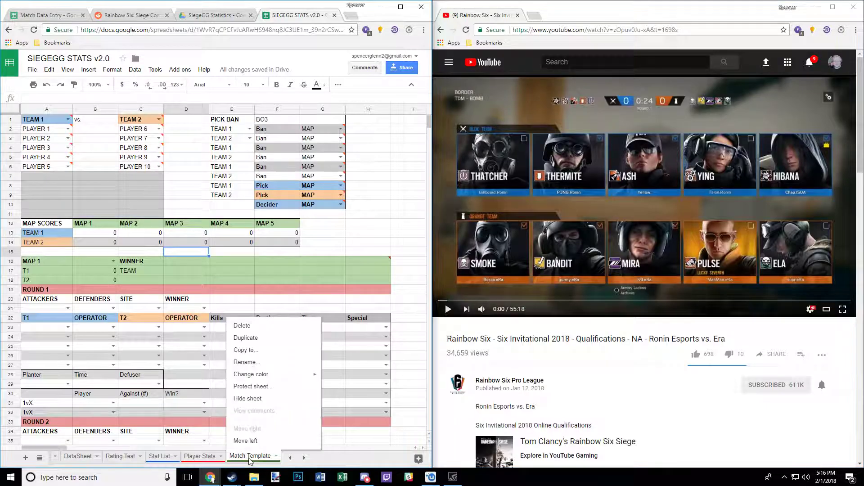
{"action": "left_click", "coordinate": [255, 342]}
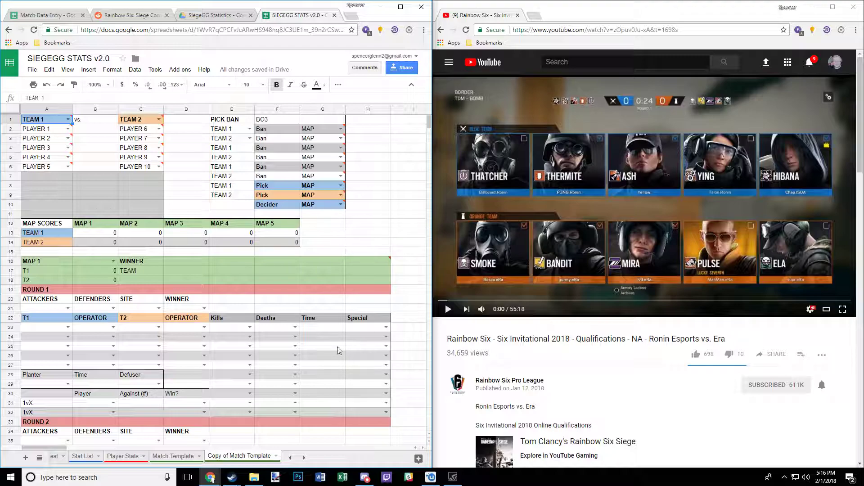
{"action": "double_click", "coordinate": [240, 456]}
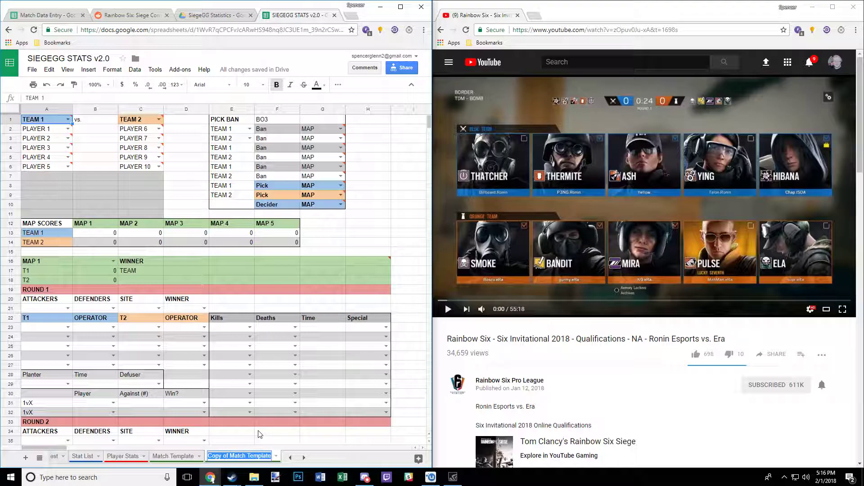
{"action": "type", "text": "era v Roni"}
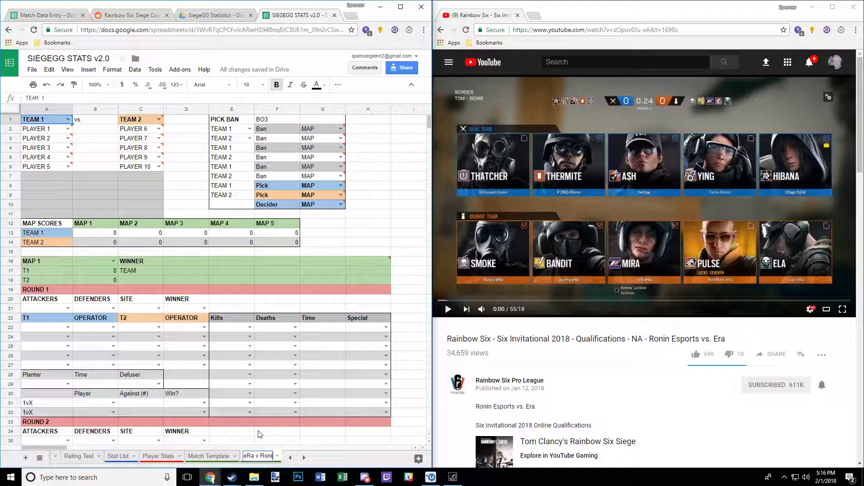
{"action": "key", "text": "Return"}
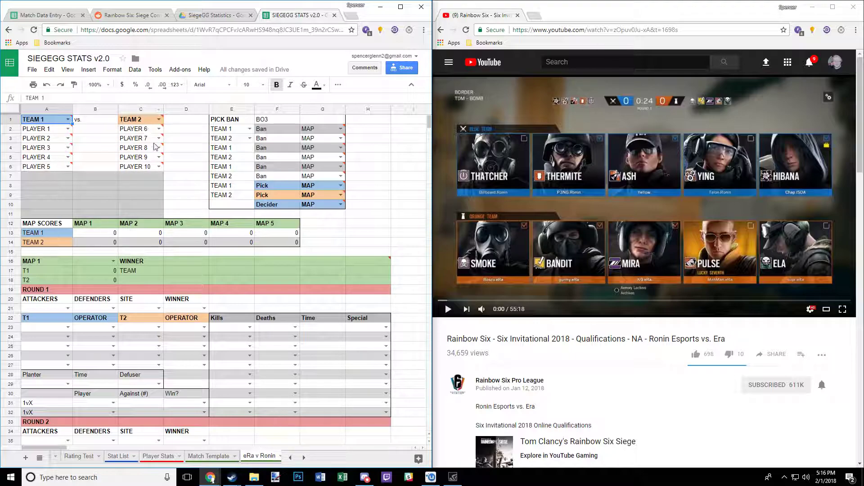
Set team 1 to eRa Eternity in cell A1 and team 2 to Ronin Esports in cell C1.
{"action": "mouse_move", "coordinate": [125, 123]}
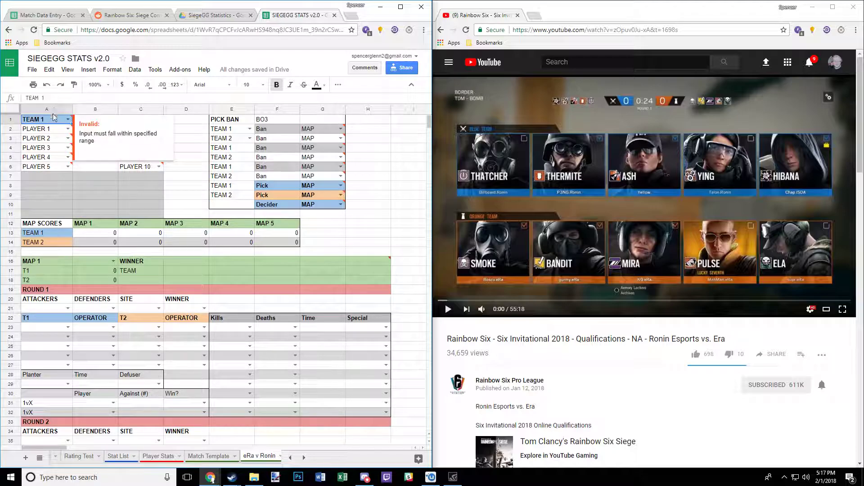
{"action": "left_click", "coordinate": [67, 120]}
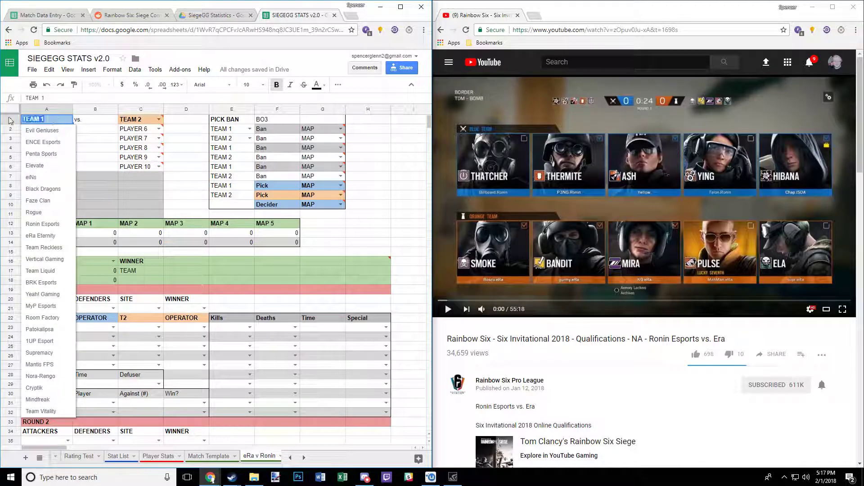
{"action": "type", "text": "era"}
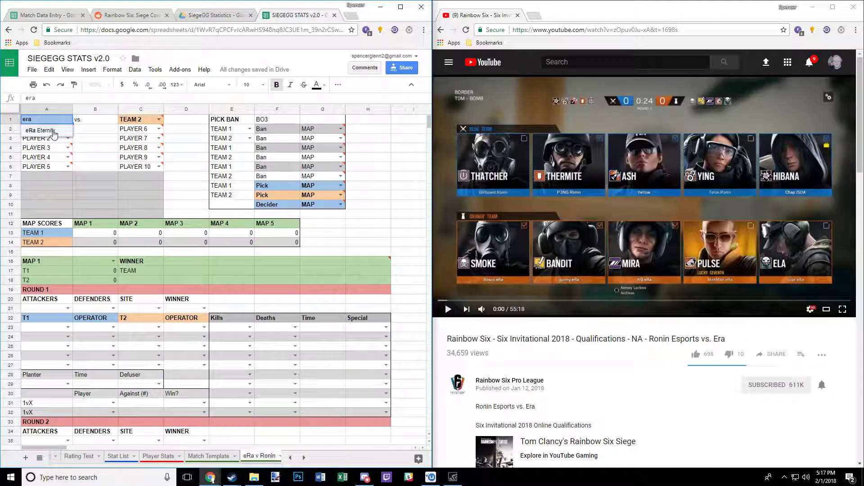
{"action": "left_click", "coordinate": [54, 131]}
{"action": "double_click", "coordinate": [142, 119]}
{"action": "left_click_drag", "start_coordinate": [142, 118], "coordinate": [61, 118]}
{"action": "type", "text": "ro"}
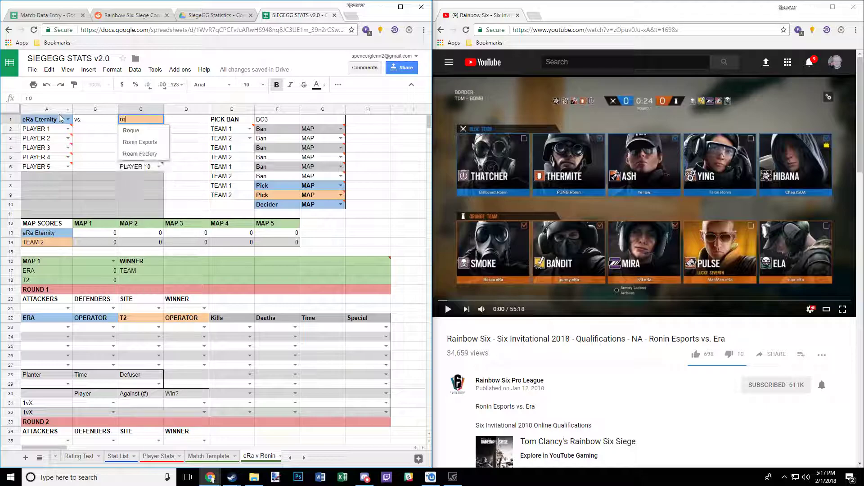
{"action": "left_click", "coordinate": [140, 141]}
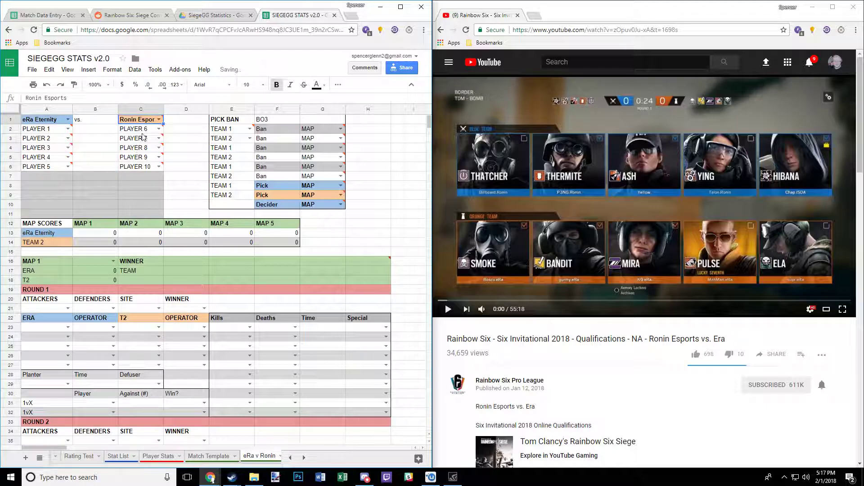
{"action": "left_click", "coordinate": [176, 141]}
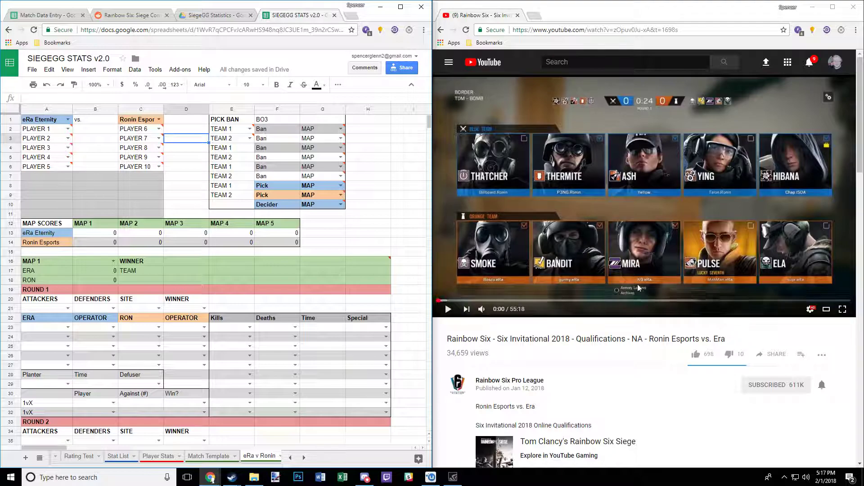
Fill the blue team's player cells A2 to A6 with BILLBOARD, P3NG, YELLOW, TALON and CHAP.
{"action": "double_click", "coordinate": [57, 130]}
{"action": "left_click_drag", "start_coordinate": [57, 131], "coordinate": [5, 128]}
{"action": "type", "text": "bill"}
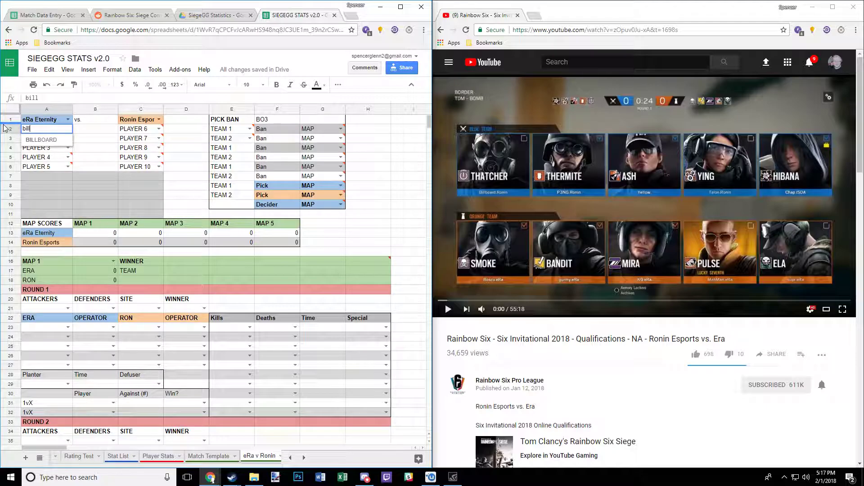
{"action": "key", "text": "Return"}
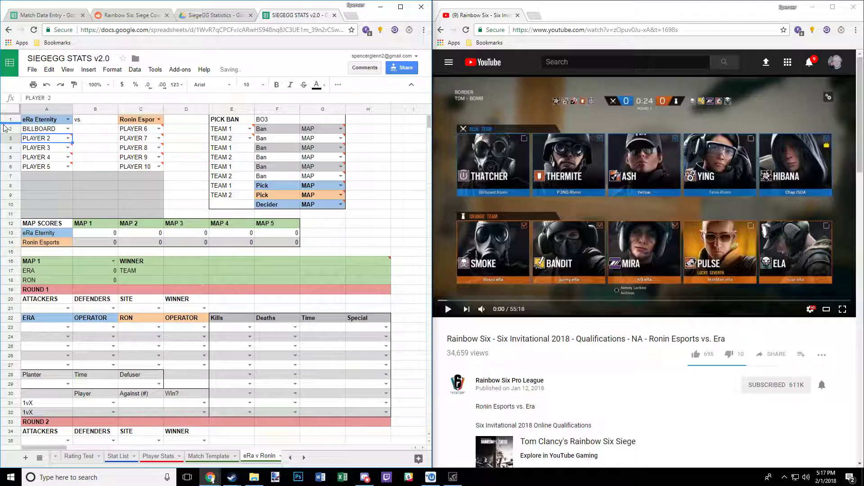
{"action": "type", "text": "p3"}
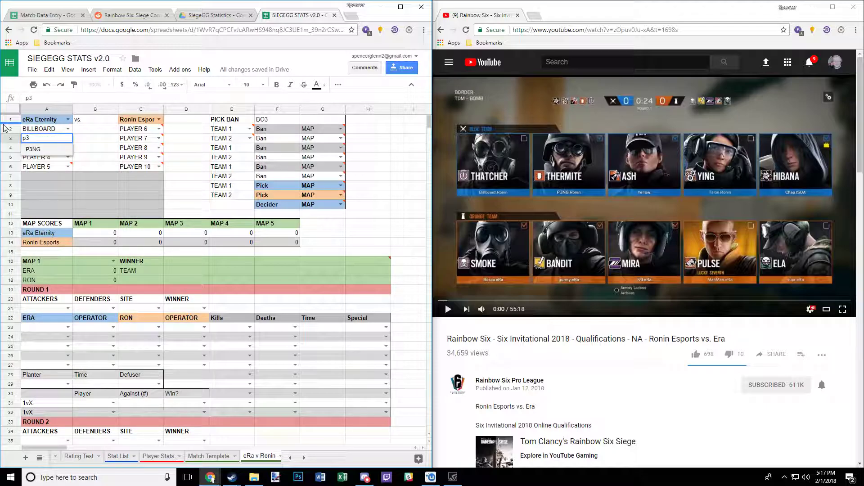
{"action": "key", "text": "Return"}
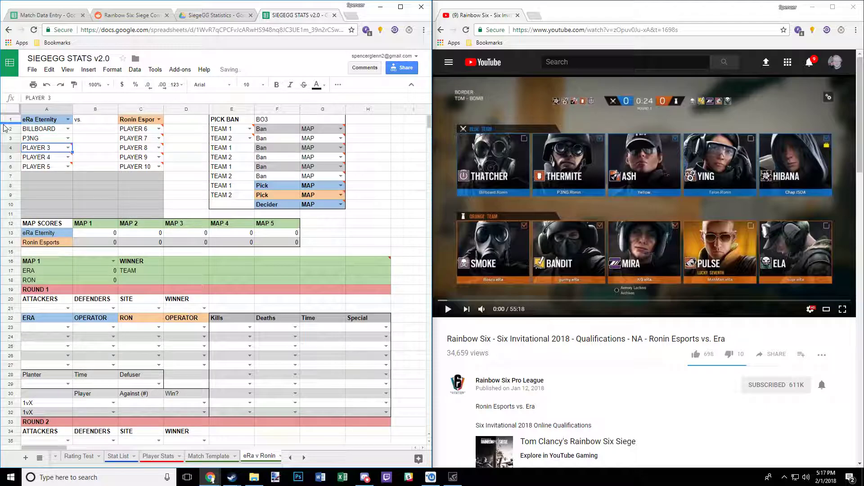
{"action": "type", "text": "ye"}
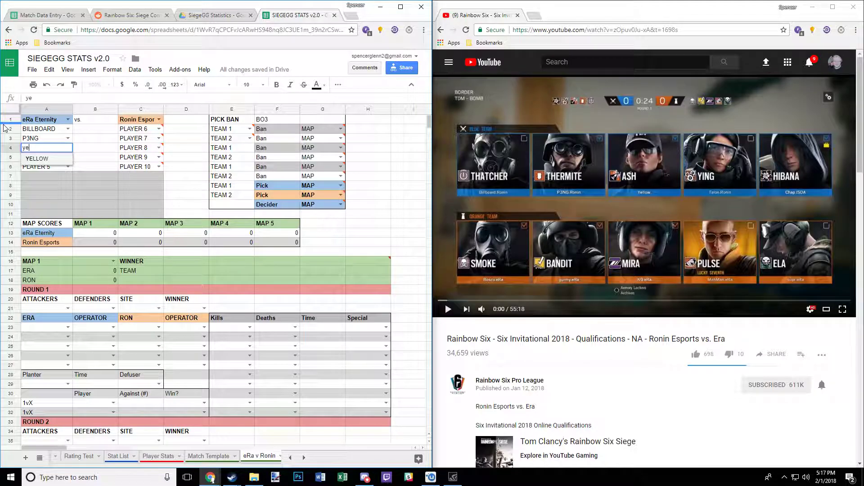
{"action": "key", "text": "Return"}
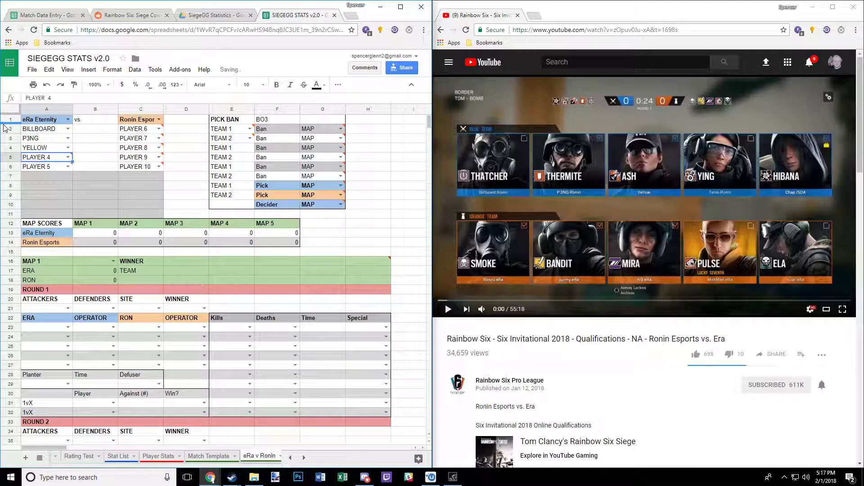
{"action": "type", "text": "ta"}
{"action": "key", "text": "Return"}
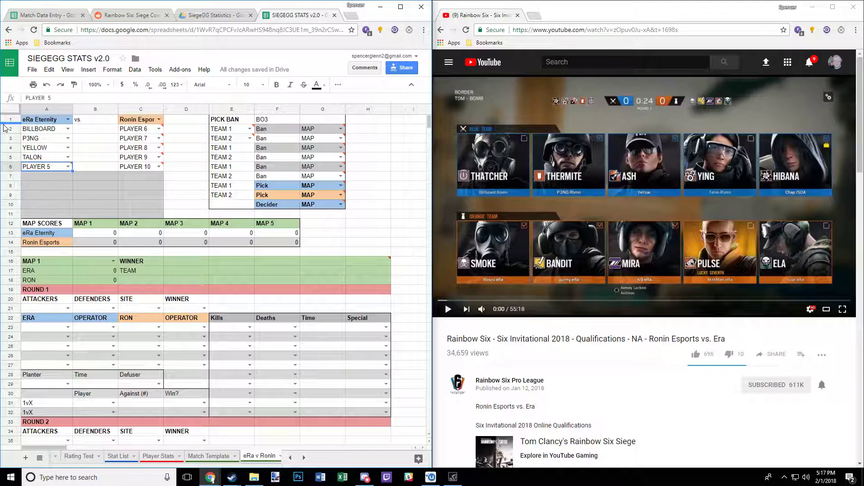
{"action": "type", "text": "chap"}
{"action": "key", "text": "Return"}
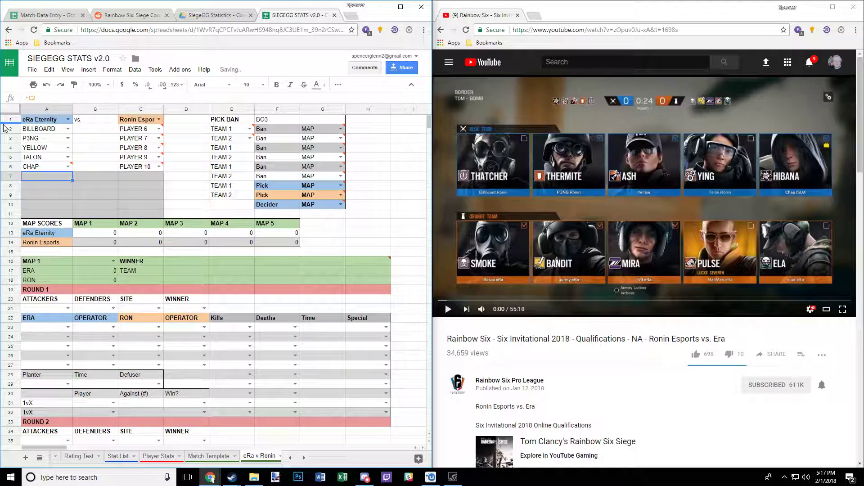
Set the orange team's first player, in cell C2, to BOSCO.
{"action": "key", "text": "Right"}
{"action": "key", "text": "Right"}
{"action": "key", "text": "Up"}
{"action": "key", "text": "Up"}
{"action": "key", "text": "Up"}
{"action": "key", "text": "Up"}
{"action": "key", "text": "Up"}
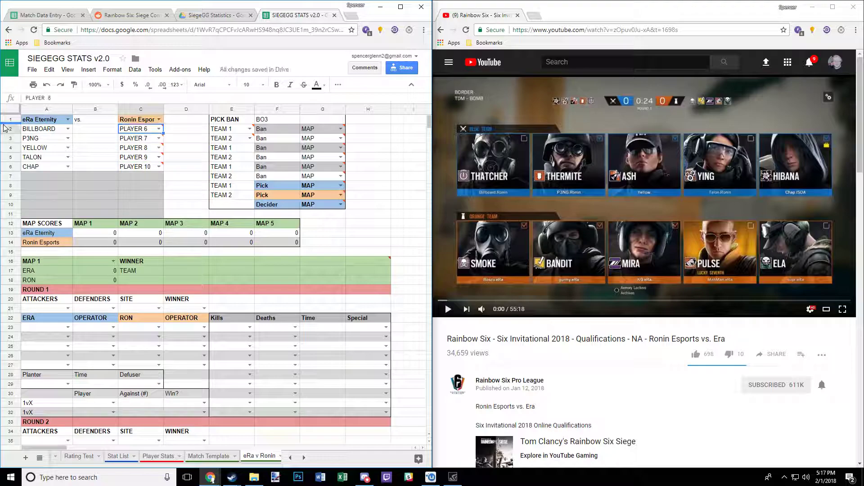
{"action": "type", "text": "bo"}
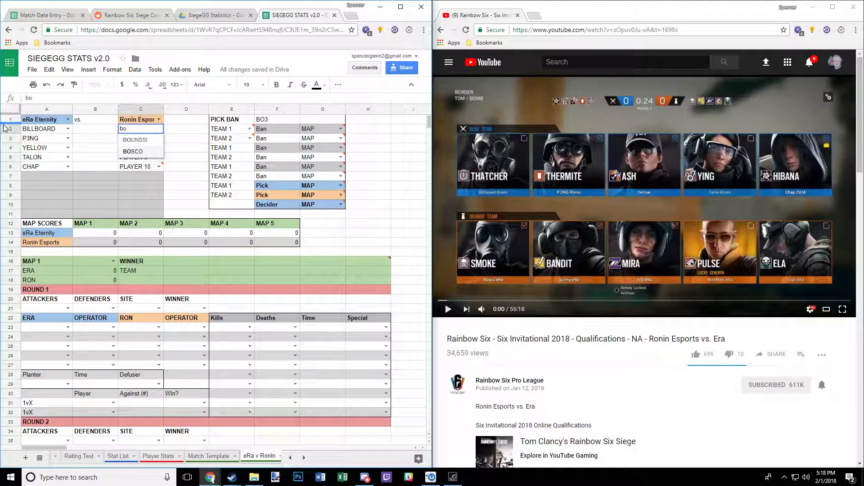
{"action": "key", "text": "Up"}
{"action": "key", "text": "Down"}
{"action": "key", "text": "Return"}
Swap the teams by setting cell A1 to Ronin Esports and cell C1 to eRa Eternity.
{"action": "key", "text": "Up"}
{"action": "key", "text": "Up"}
{"action": "key", "text": "Left"}
{"action": "key", "text": "Left"}
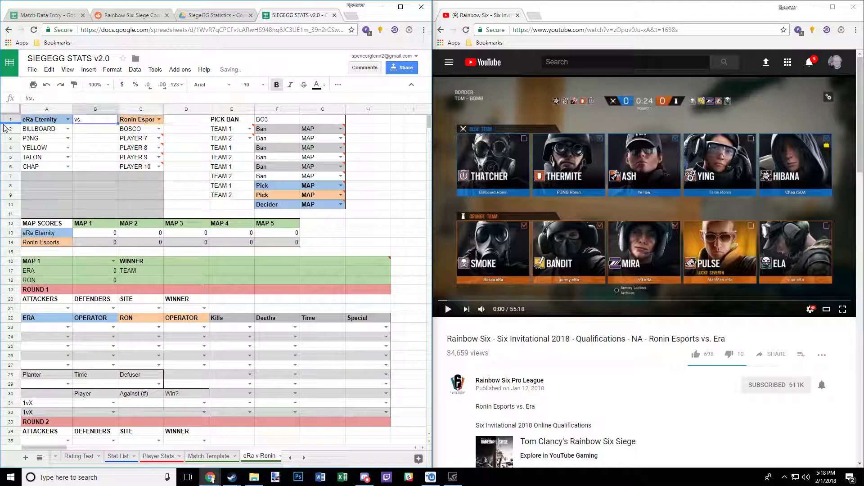
{"action": "type", "text": "ron"}
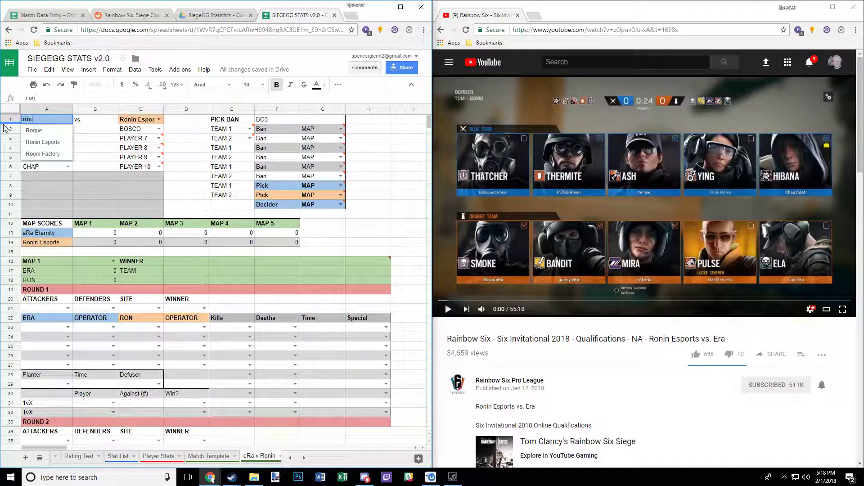
{"action": "key", "text": "Return"}
{"action": "key", "text": "Up"}
{"action": "key", "text": "Right"}
{"action": "key", "text": "Right"}
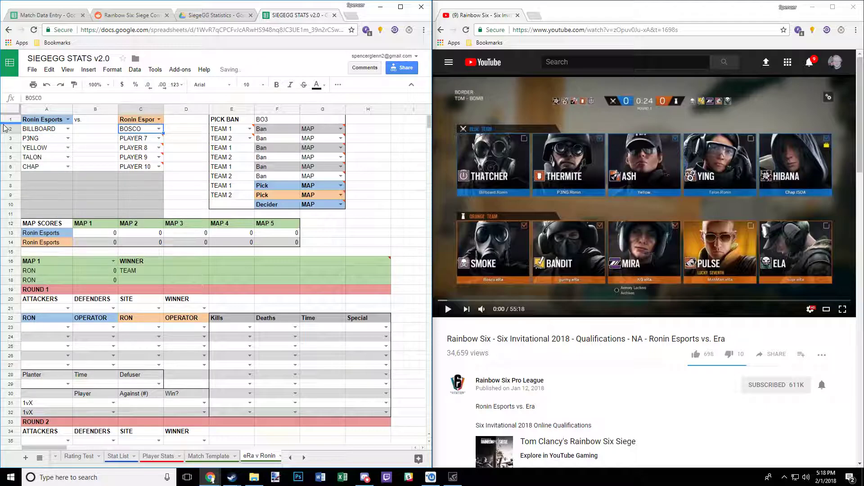
{"action": "type", "text": "era"}
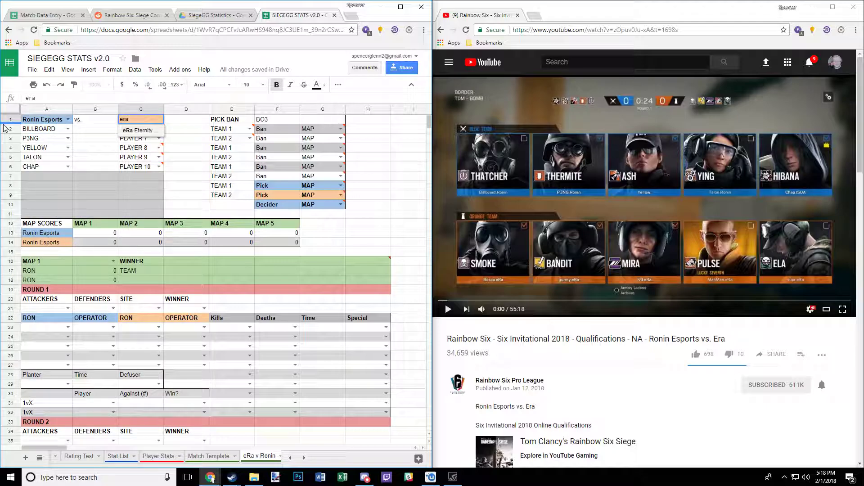
{"action": "key", "text": "Return"}
Fill eRa Eternity's remaining player cells C3 to C6 with GURMY, KANINE, MAHMAN and SUPR.
{"action": "key", "text": "Down"}
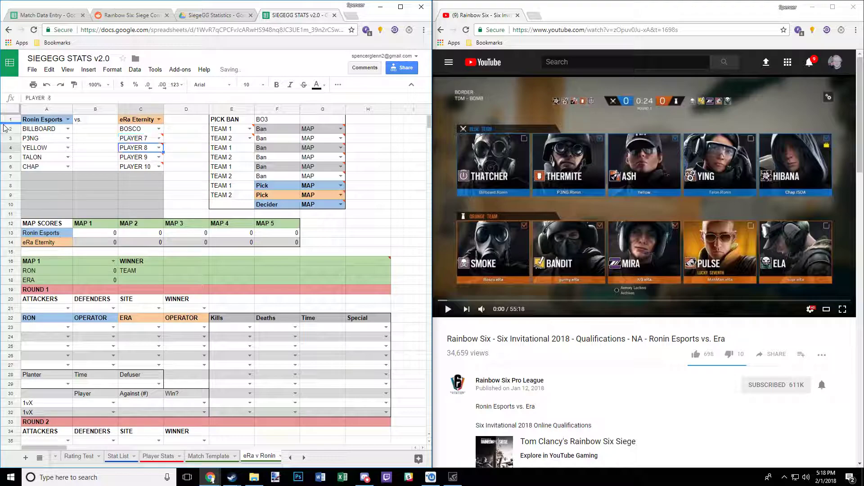
{"action": "type", "text": "gurm"}
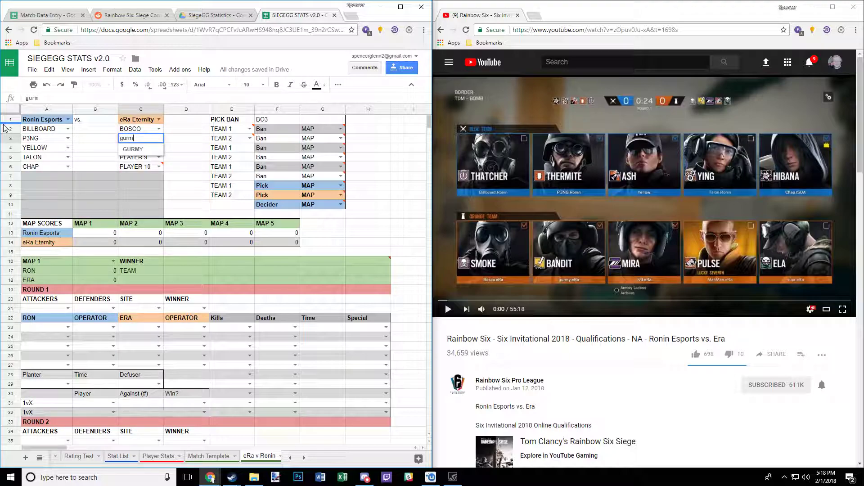
{"action": "key", "text": "Return"}
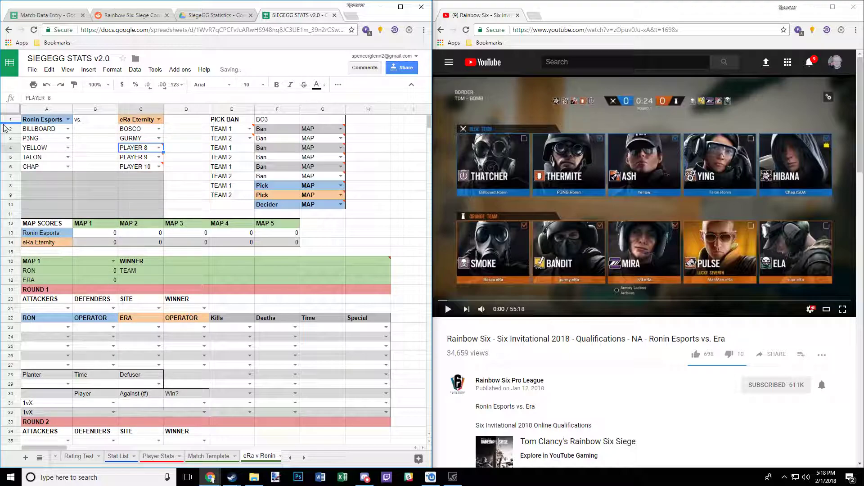
{"action": "type", "text": "kan"}
{"action": "key", "text": "Down"}
{"action": "key", "text": "Down"}
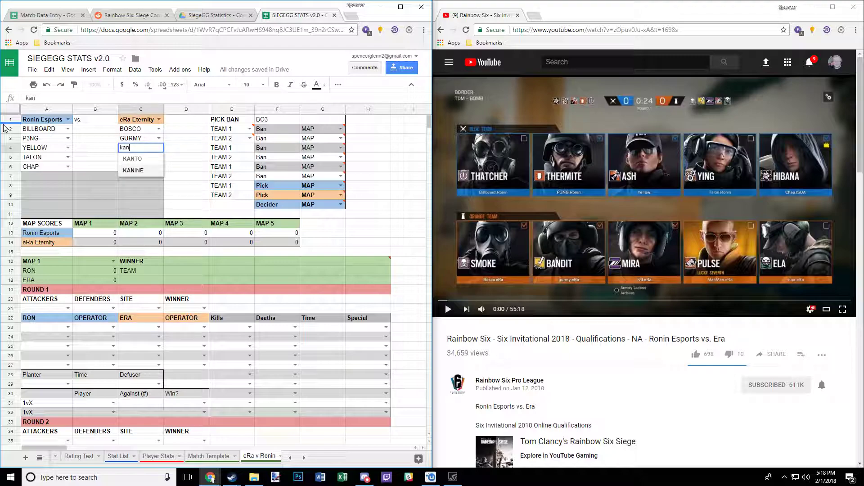
{"action": "key", "text": "Return"}
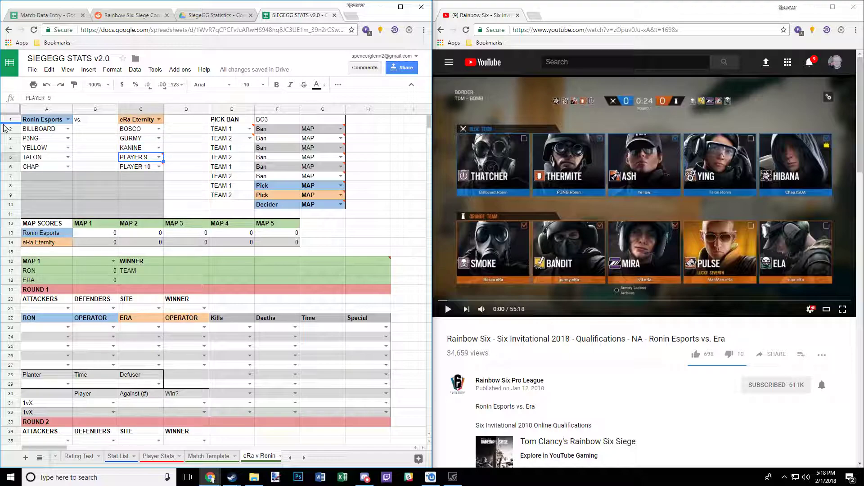
{"action": "type", "text": "mah"}
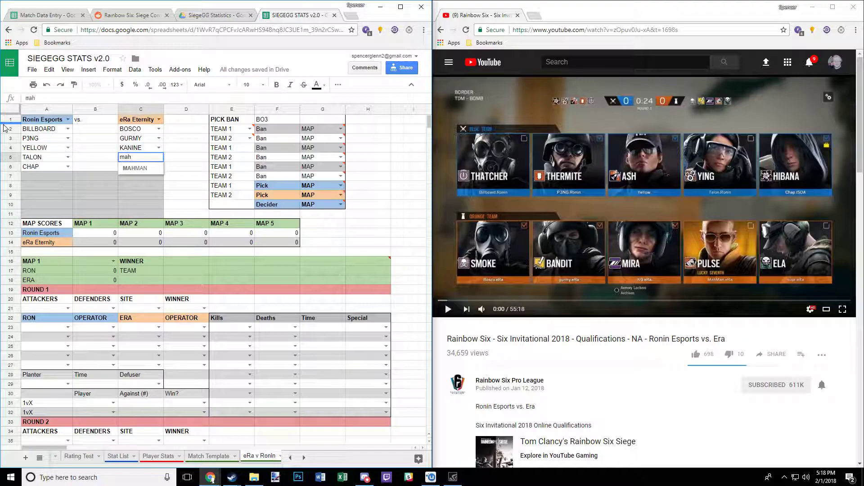
{"action": "key", "text": "Return"}
{"action": "type", "text": "su"}
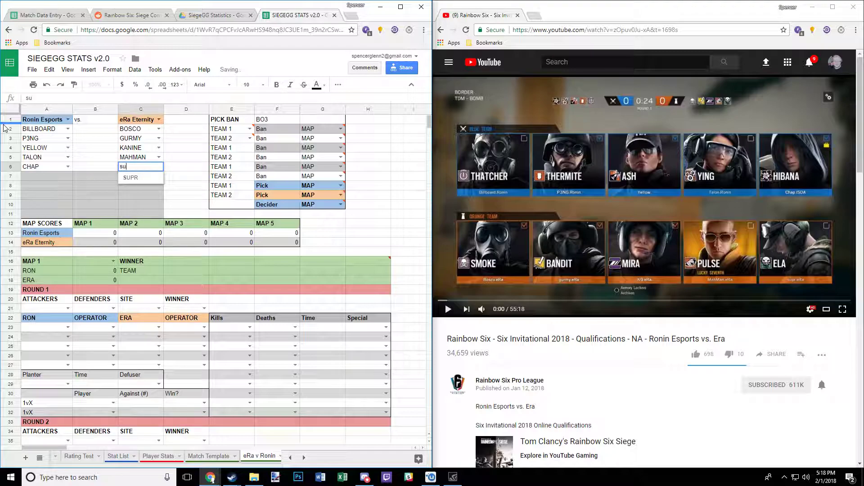
{"action": "type", "text": "pr"}
{"action": "key", "text": "Return"}
{"action": "key", "text": "Down"}
{"action": "key", "text": "Down"}
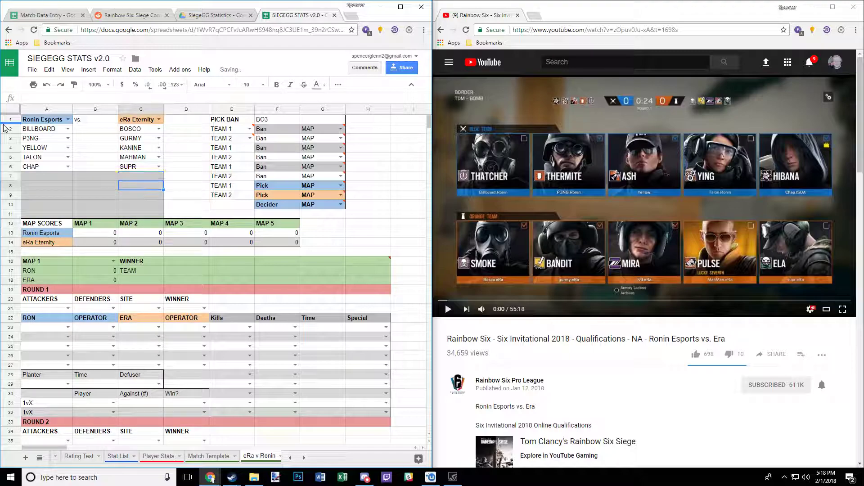
{"action": "key", "text": "Up"}
{"action": "key", "text": "Up"}
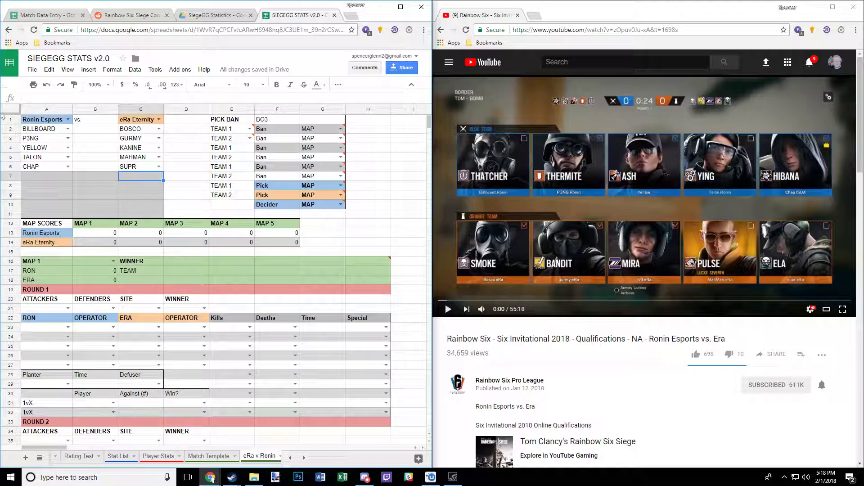
{"action": "mouse_move", "coordinate": [250, 132]}
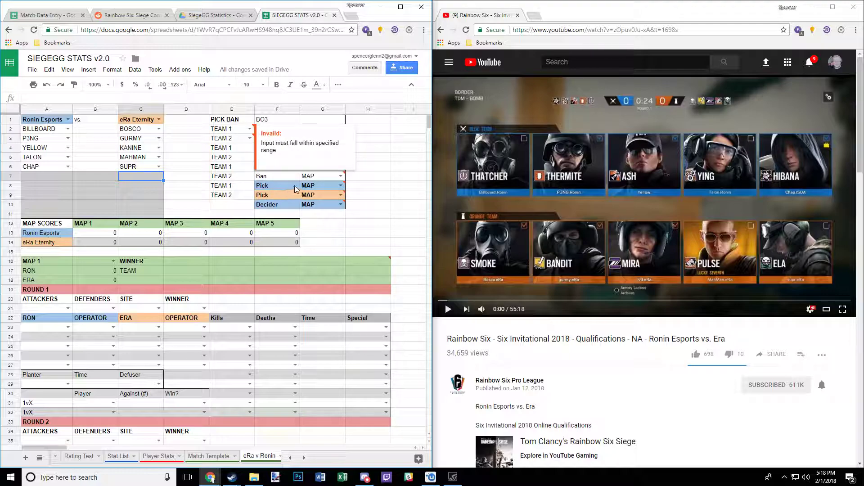
Set the map of Team 1's pick in cell G8 to BORDER.
{"action": "left_click", "coordinate": [184, 150]}
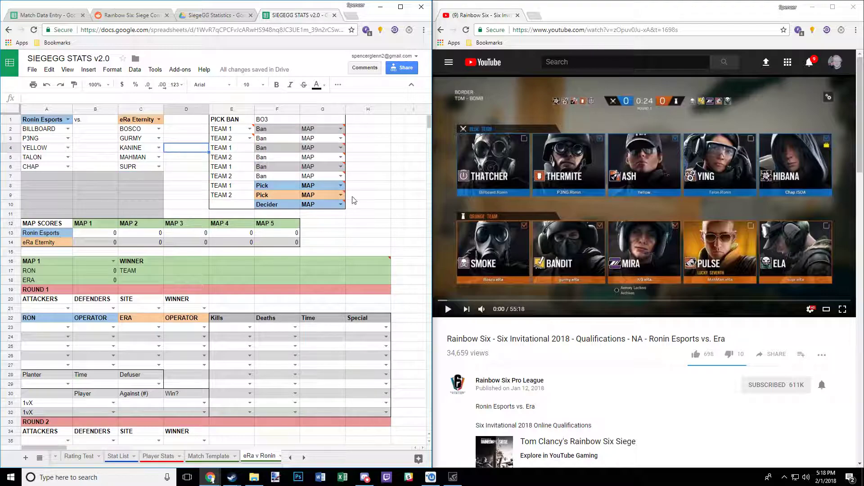
{"action": "left_click", "coordinate": [341, 186]}
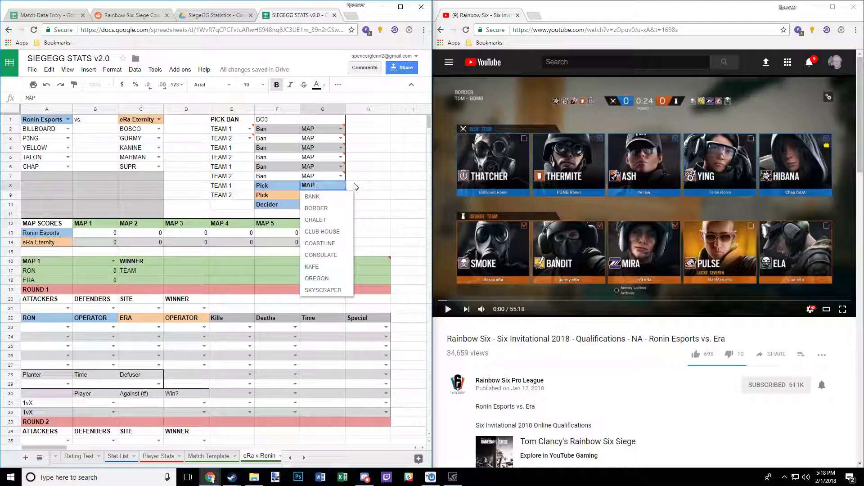
{"action": "left_click", "coordinate": [316, 208]}
{"action": "left_click", "coordinate": [408, 204]}
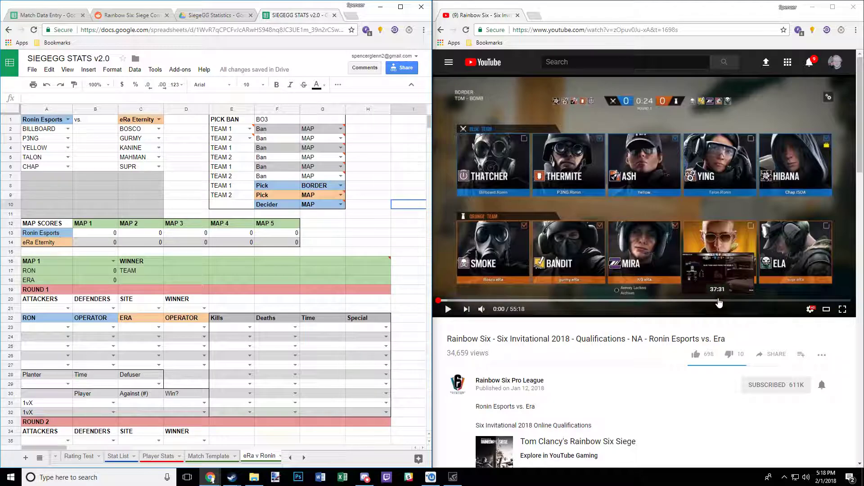
Skip the match video to 37:31 to check the second map, and set Team 2's pick in cell G9 to KAFE.
{"action": "left_click", "coordinate": [718, 301]}
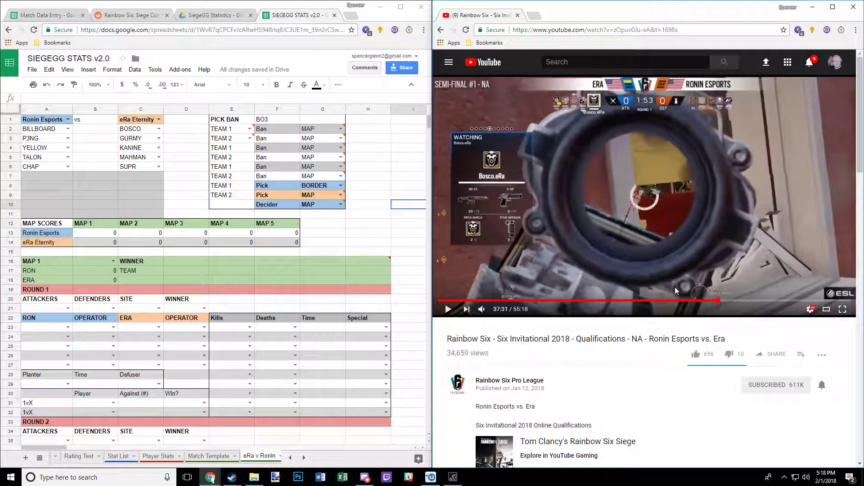
{"action": "left_click", "coordinate": [333, 195]}
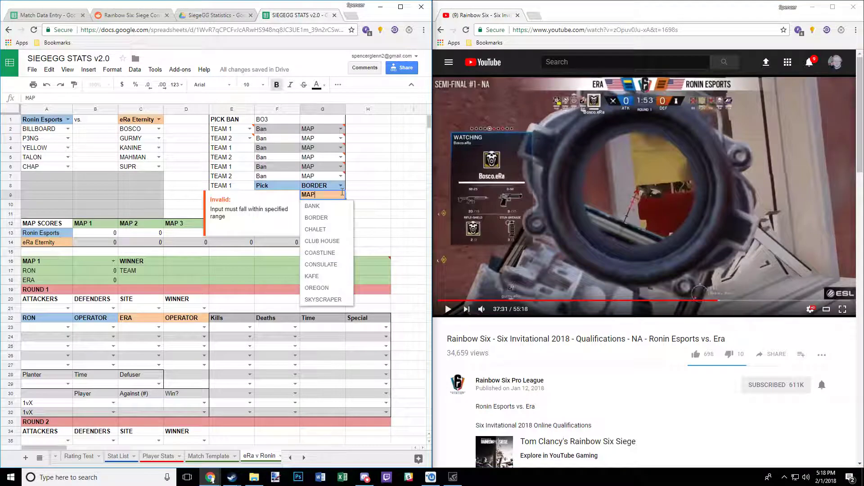
{"action": "left_click", "coordinate": [335, 275]}
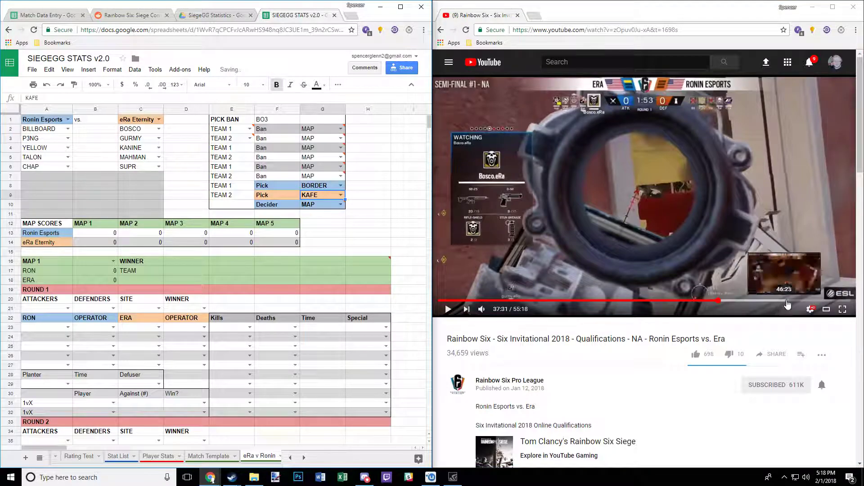
{"action": "left_click", "coordinate": [358, 215]}
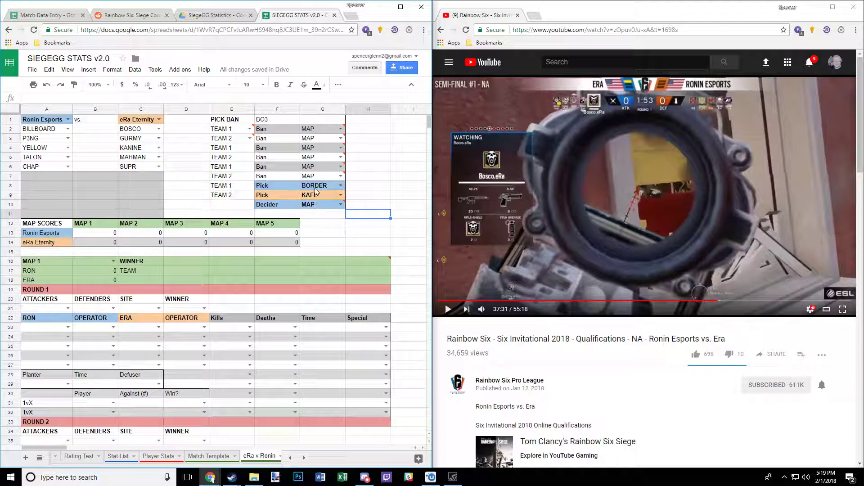
{"action": "left_click", "coordinate": [328, 233]}
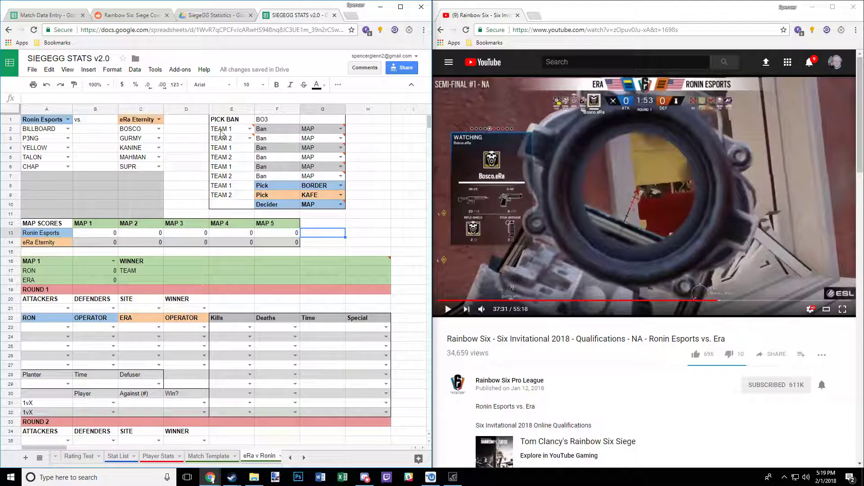
{"action": "left_click", "coordinate": [193, 160]}
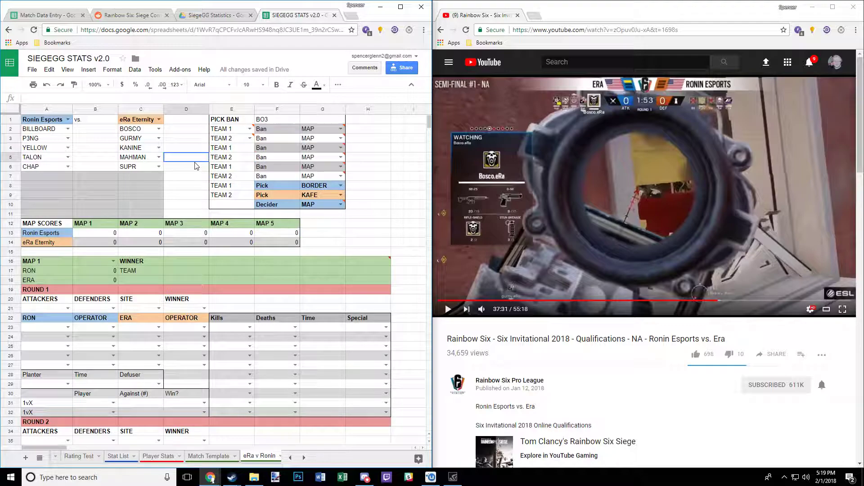
Set the pick/ban teams to Ronin Esports in cell E2 and eRa Eternity in cell E3.
{"action": "left_click", "coordinate": [249, 129]}
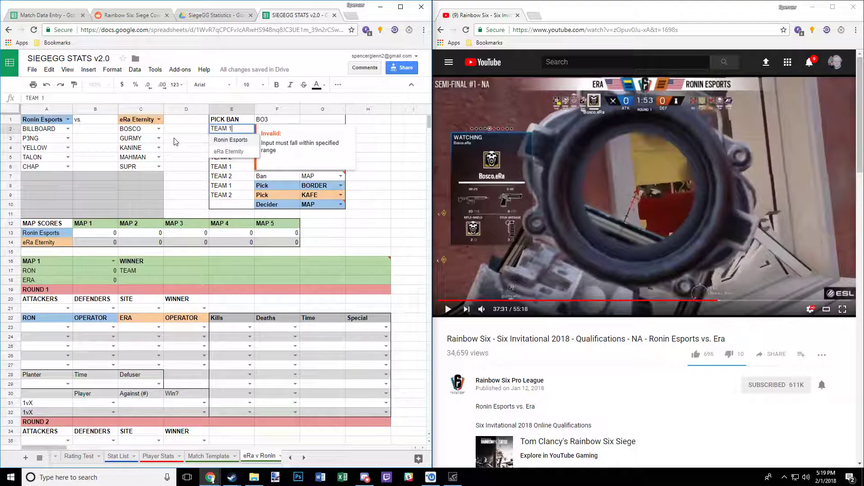
{"action": "left_click", "coordinate": [245, 142]}
{"action": "left_click", "coordinate": [246, 130]}
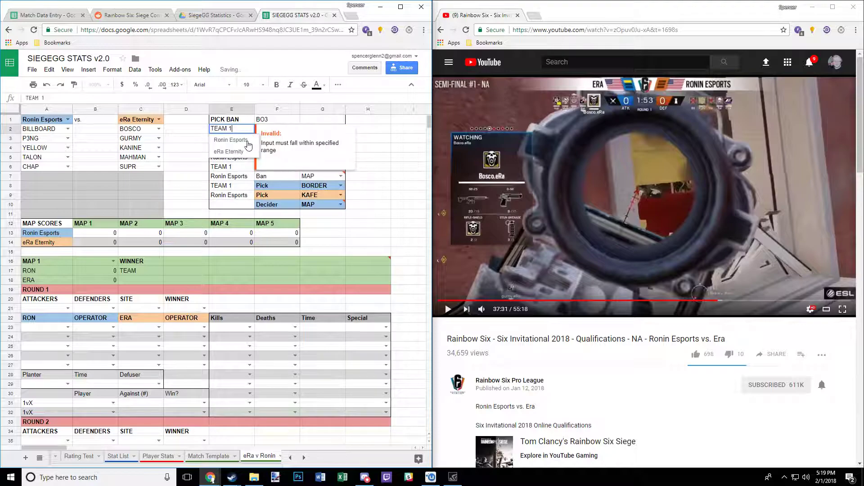
{"action": "left_click", "coordinate": [247, 143]}
{"action": "left_click", "coordinate": [249, 129]}
{"action": "left_click", "coordinate": [243, 151]}
{"action": "left_click", "coordinate": [249, 138]}
{"action": "left_click", "coordinate": [237, 162]}
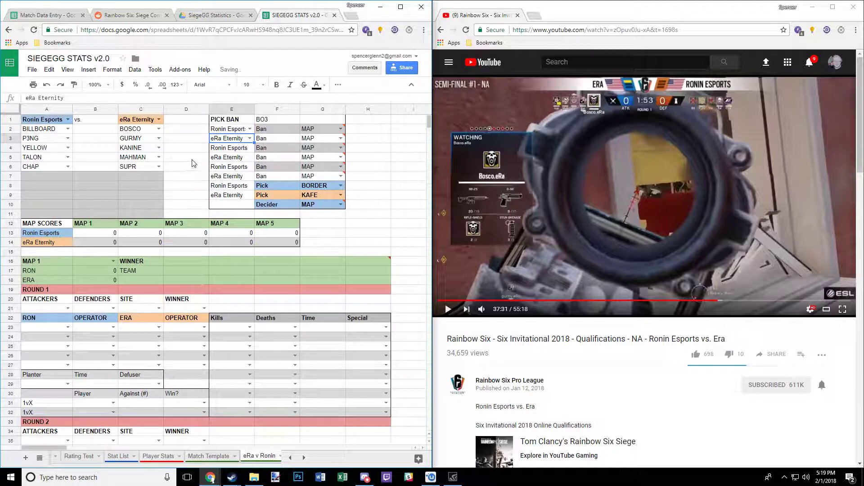
{"action": "left_click", "coordinate": [188, 160]}
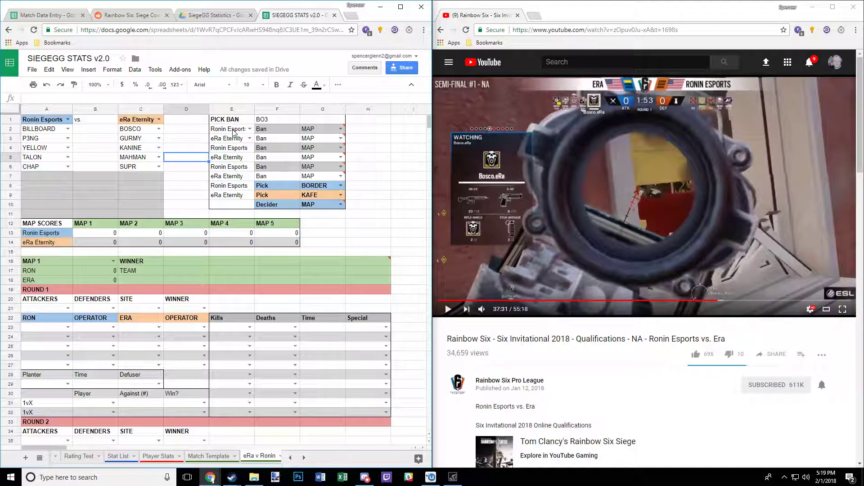
Clear the pick/ban team names in cells E2 to E9.
{"action": "left_click_drag", "start_coordinate": [238, 131], "coordinate": [237, 196]}
{"action": "key", "text": "Delete"}
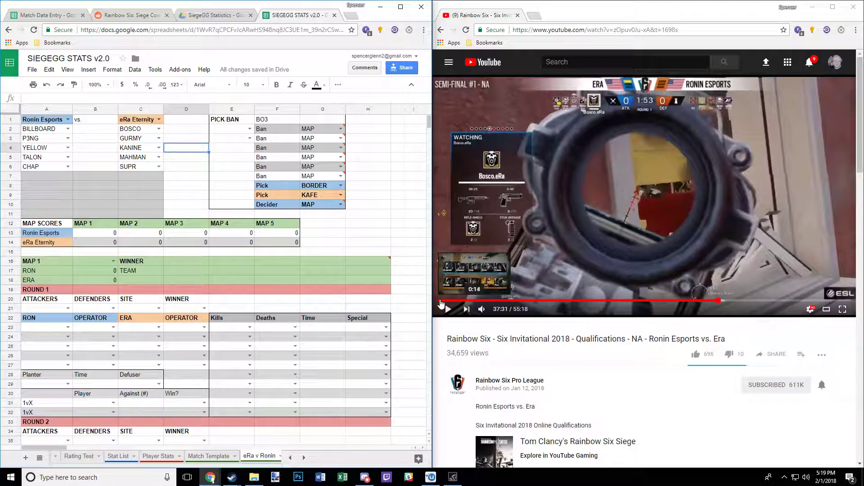
Return the match video to 0:14 and set the Map 1 name in cell B16 to BORDER.
{"action": "left_click", "coordinate": [439, 299]}
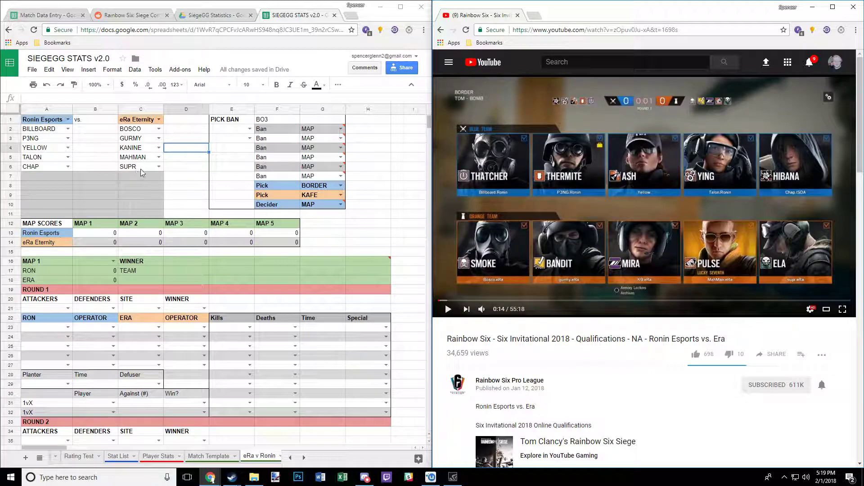
{"action": "left_click", "coordinate": [114, 261]}
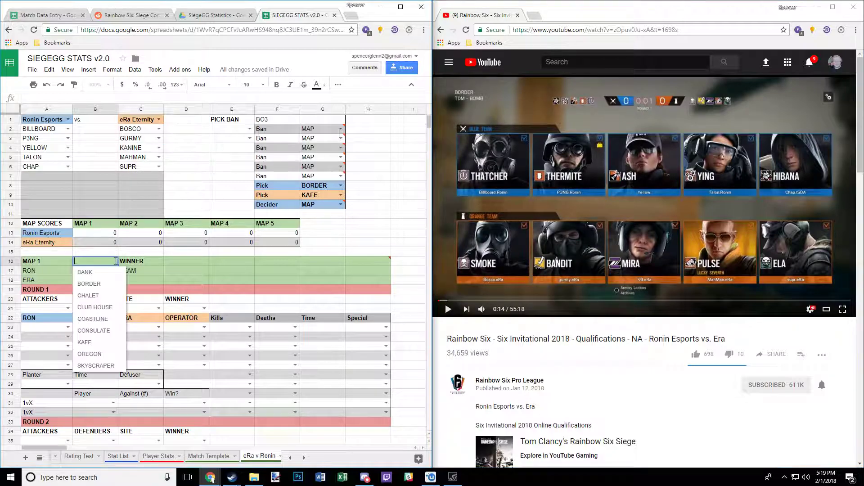
{"action": "left_click", "coordinate": [102, 284]}
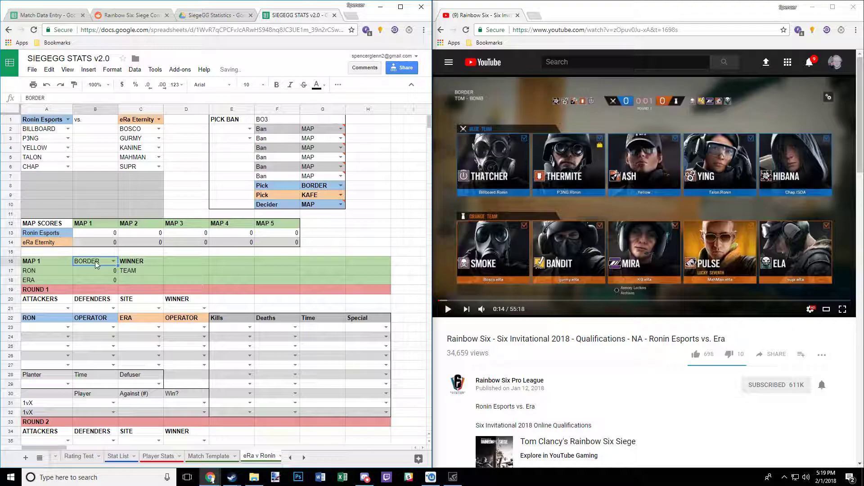
Set the Round 1 attackers in cell A21 to RON and the defenders in cell B21 to ERA.
{"action": "left_click", "coordinate": [67, 309]}
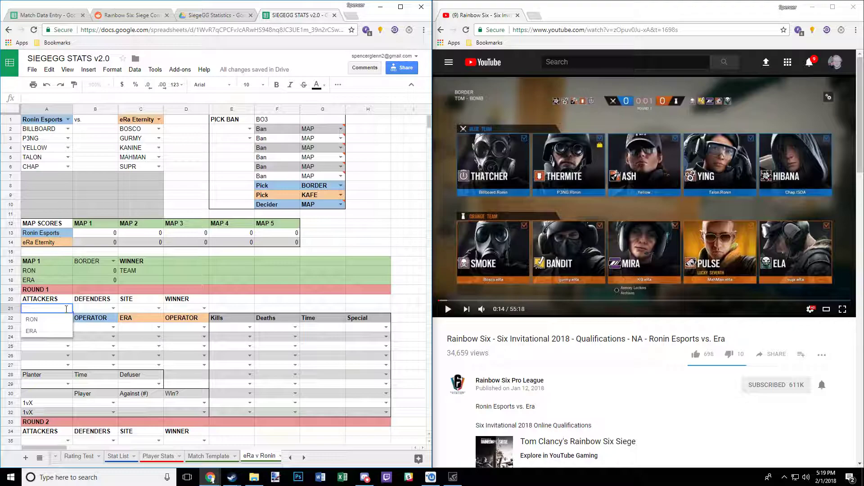
{"action": "left_click", "coordinate": [40, 319]}
{"action": "left_click", "coordinate": [113, 308]}
{"action": "left_click", "coordinate": [108, 329]}
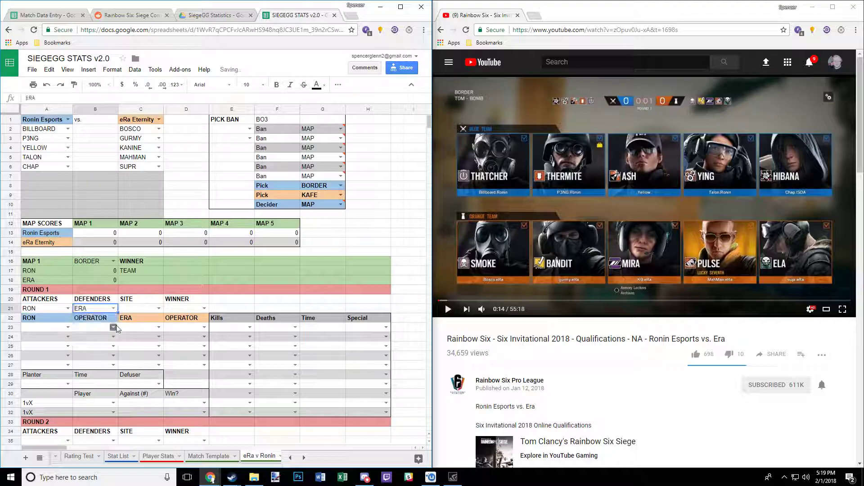
Set the Round 1 site in cell C21 to ARMORY/ARCHIVES, keeping BORDER as the Map 1 name.
{"action": "left_click", "coordinate": [159, 309]}
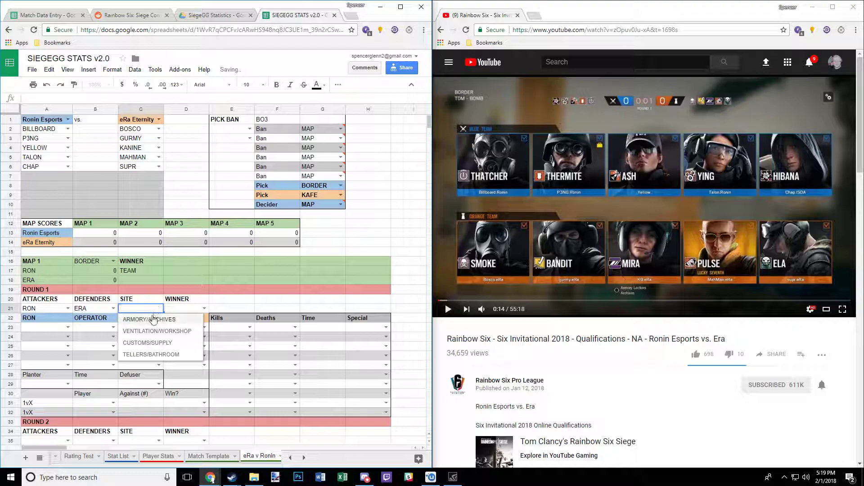
{"action": "left_click", "coordinate": [151, 327]}
{"action": "left_click", "coordinate": [240, 309]}
{"action": "left_click", "coordinate": [159, 309]}
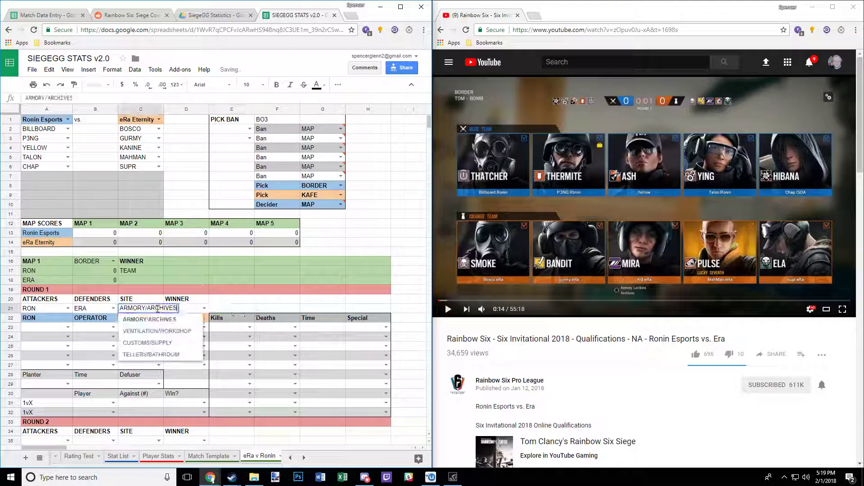
{"action": "left_click", "coordinate": [155, 321]}
{"action": "left_click", "coordinate": [113, 263]}
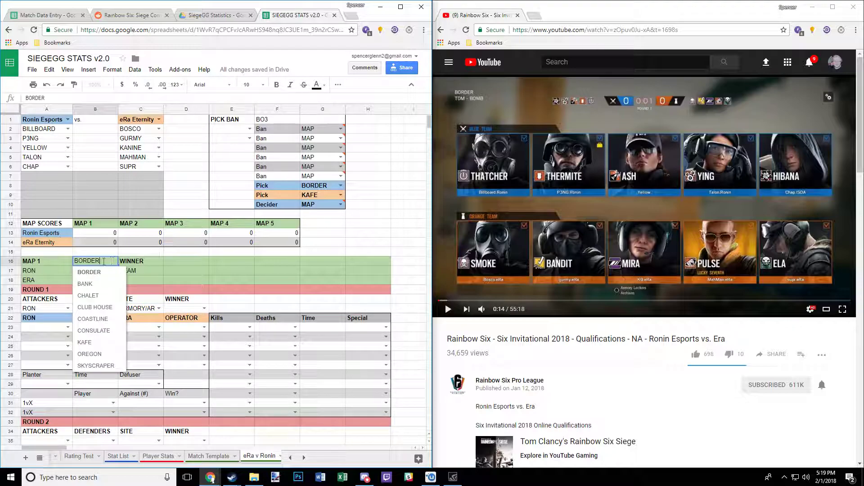
{"action": "left_click", "coordinate": [96, 270]}
{"action": "left_click", "coordinate": [247, 310]}
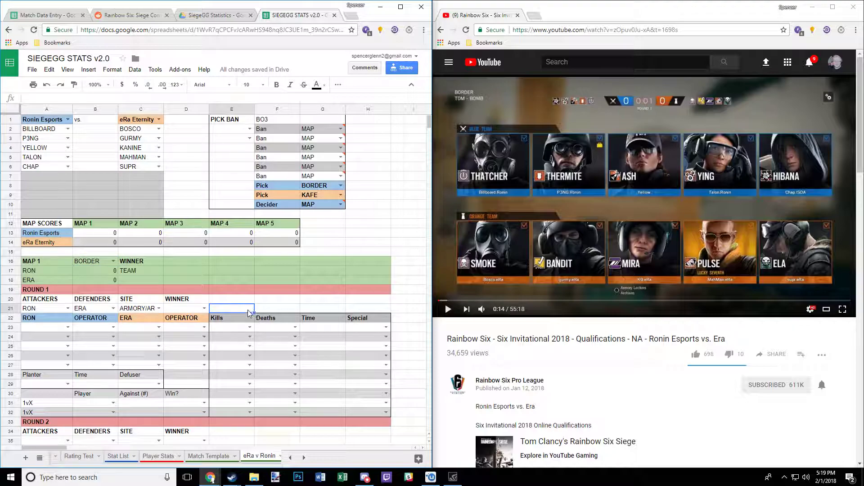
Fill the Round 1 RON player cells A23 to A27 with BILLBOARD, P3NG, YELLOW, TALON and CHAP.
{"action": "left_click", "coordinate": [59, 330]}
{"action": "left_click", "coordinate": [68, 327]}
{"action": "left_click", "coordinate": [54, 339]}
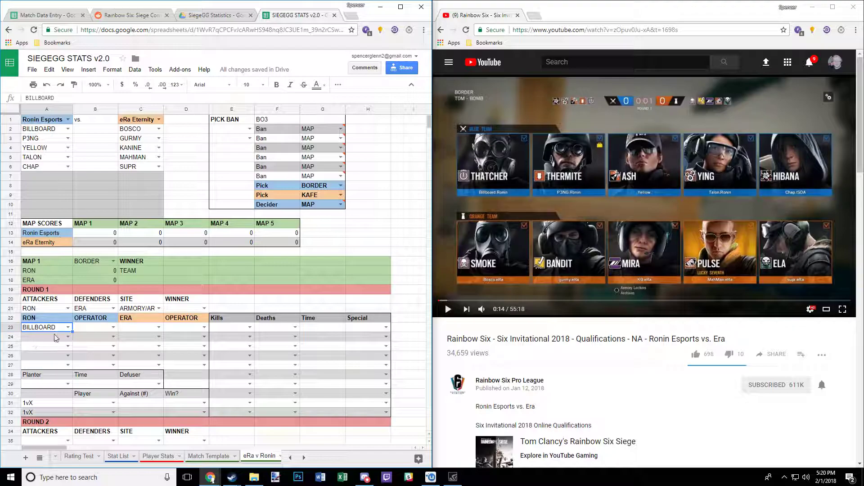
{"action": "left_click", "coordinate": [68, 336]}
{"action": "left_click", "coordinate": [49, 360]}
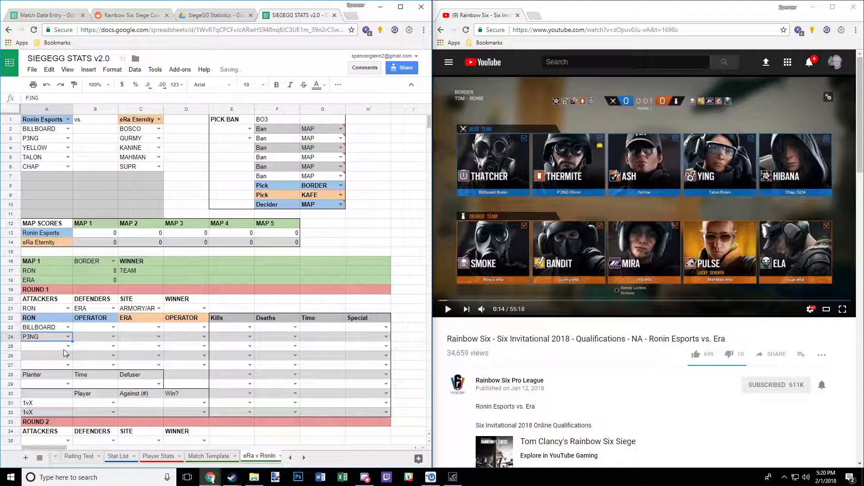
{"action": "left_click", "coordinate": [67, 346]}
{"action": "left_click", "coordinate": [37, 380]}
{"action": "left_click", "coordinate": [67, 355]}
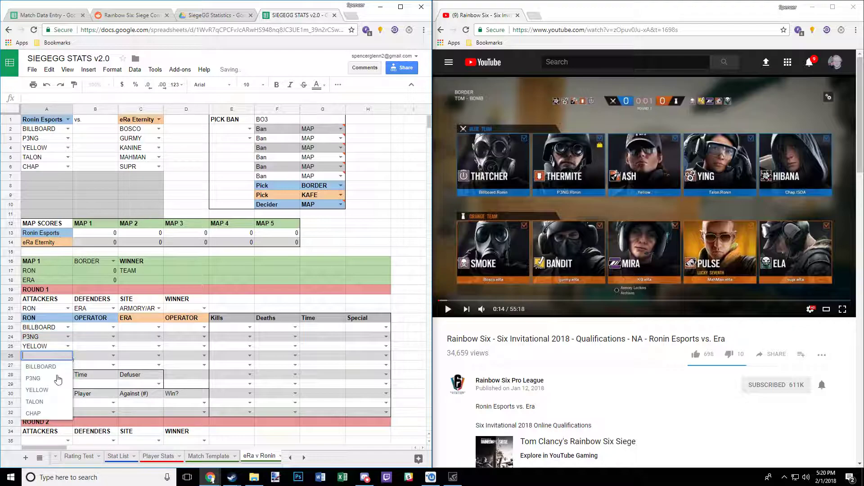
{"action": "left_click", "coordinate": [45, 401]}
{"action": "left_click", "coordinate": [67, 365]}
{"action": "left_click", "coordinate": [33, 423]}
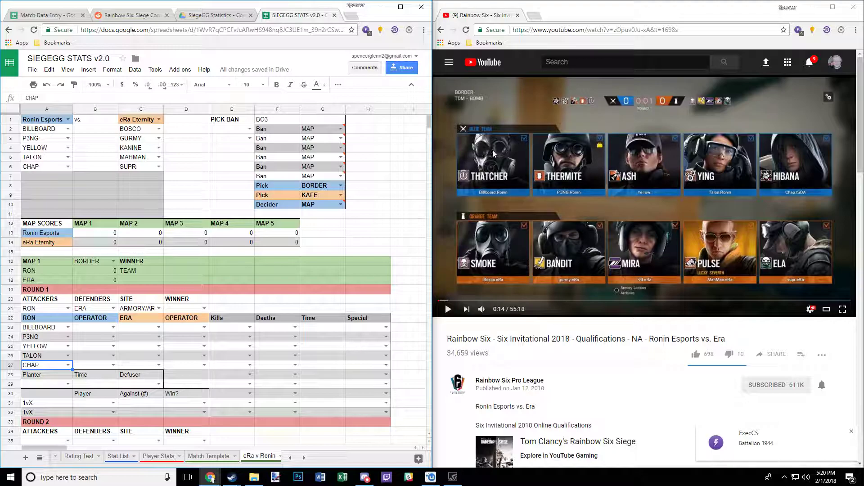
Fill the Round 1 ERA player cells C23 to C27 with BOSCO, GURMY, KANINE, MAHMAN and SUPR.
{"action": "left_click", "coordinate": [89, 330]}
{"action": "left_click", "coordinate": [159, 328]}
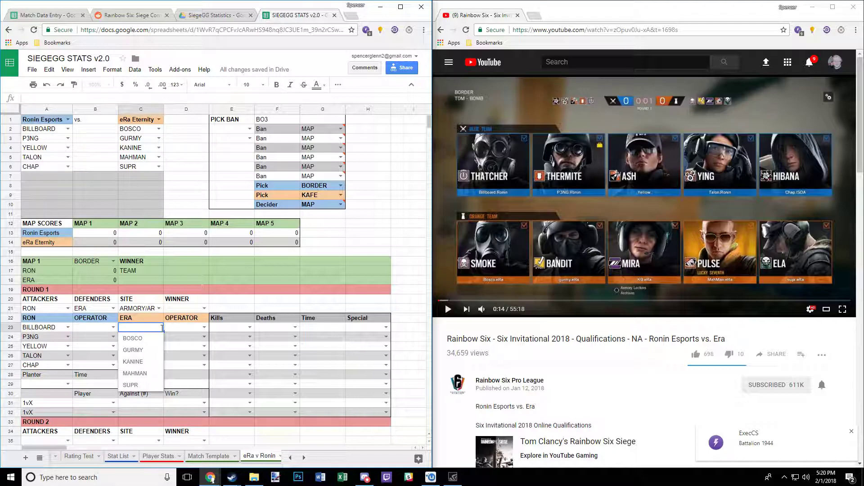
{"action": "left_click", "coordinate": [147, 341]}
{"action": "left_click", "coordinate": [159, 337]}
{"action": "left_click", "coordinate": [139, 359]}
{"action": "left_click", "coordinate": [158, 346]}
{"action": "left_click", "coordinate": [153, 381]}
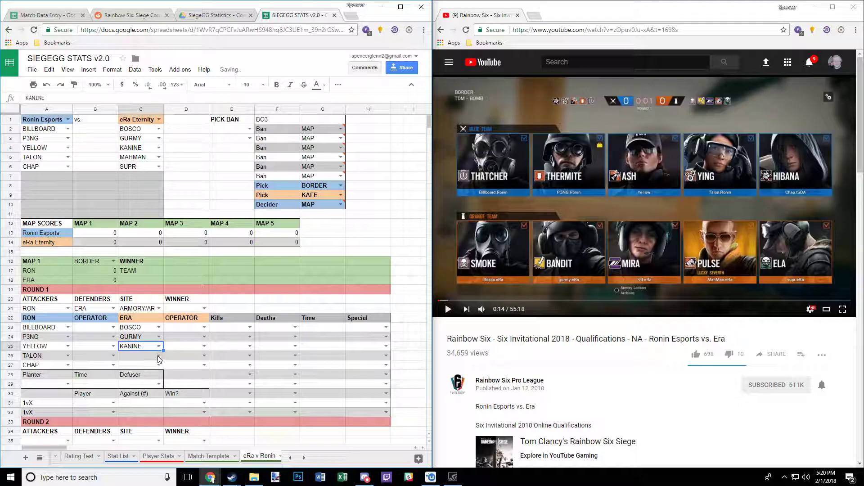
{"action": "left_click", "coordinate": [159, 355]}
{"action": "left_click", "coordinate": [135, 411]}
{"action": "left_click", "coordinate": [159, 365]}
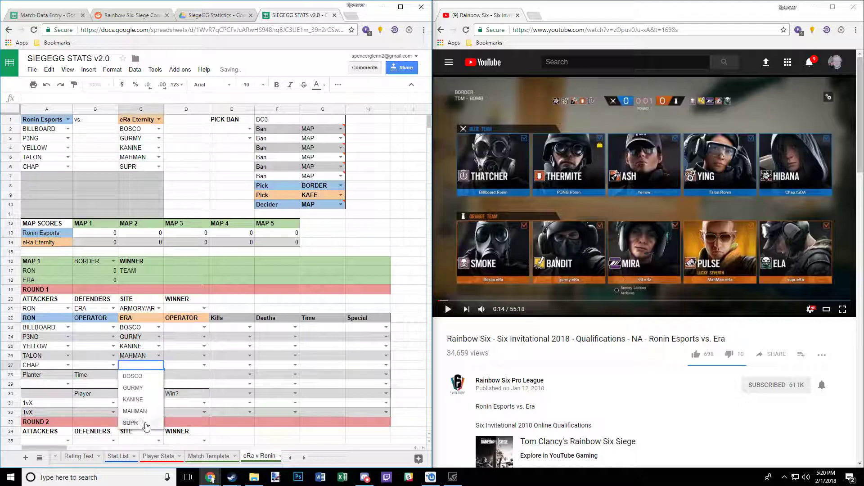
{"action": "left_click", "coordinate": [131, 423]}
Fill the Round 1 RON operator cells B23 to B27 with THATCHER, THERMITE, ASH, YING and HIBANA.
{"action": "scroll", "coordinate": [135, 279], "scroll_direction": "down", "scroll_amount": 5}
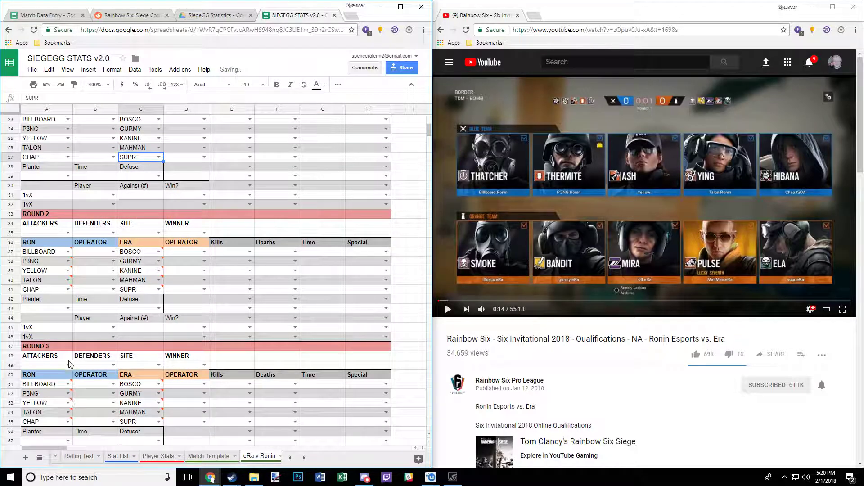
{"action": "scroll", "coordinate": [139, 225], "scroll_direction": "up", "scroll_amount": 3}
{"action": "scroll", "coordinate": [141, 217], "scroll_direction": "up", "scroll_amount": 2}
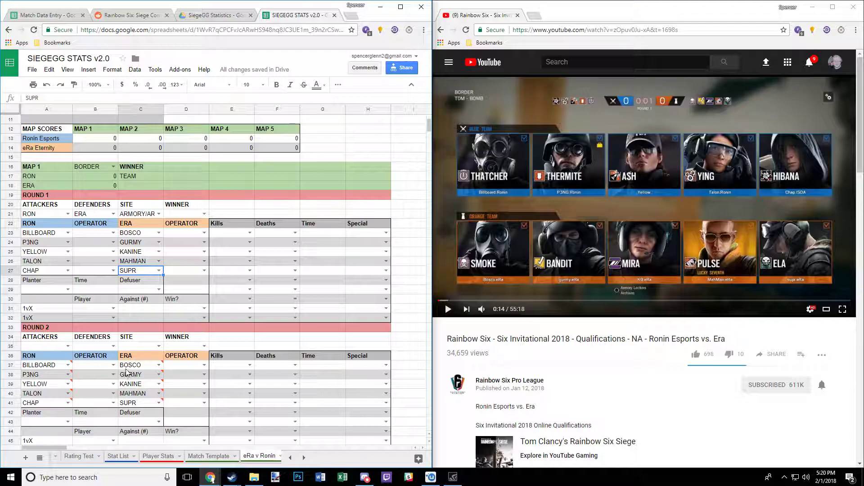
{"action": "left_click", "coordinate": [95, 235]}
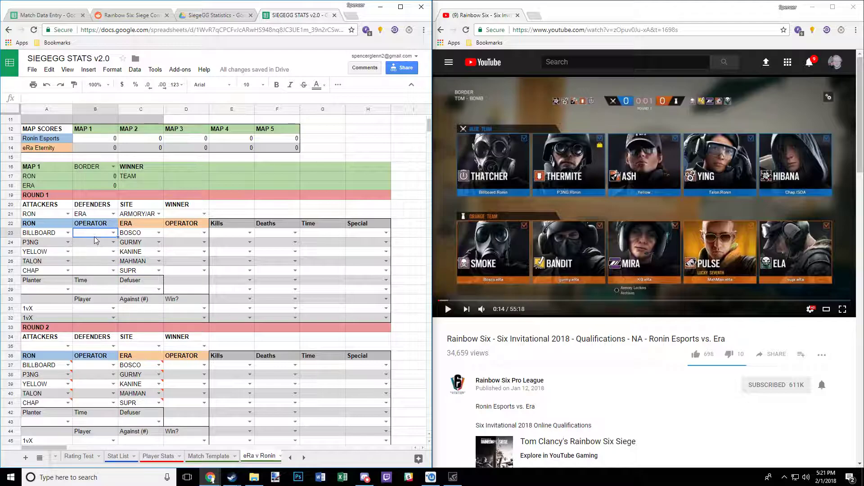
{"action": "type", "text": "th"}
{"action": "left_click", "coordinate": [99, 245]}
{"action": "left_click", "coordinate": [101, 244]}
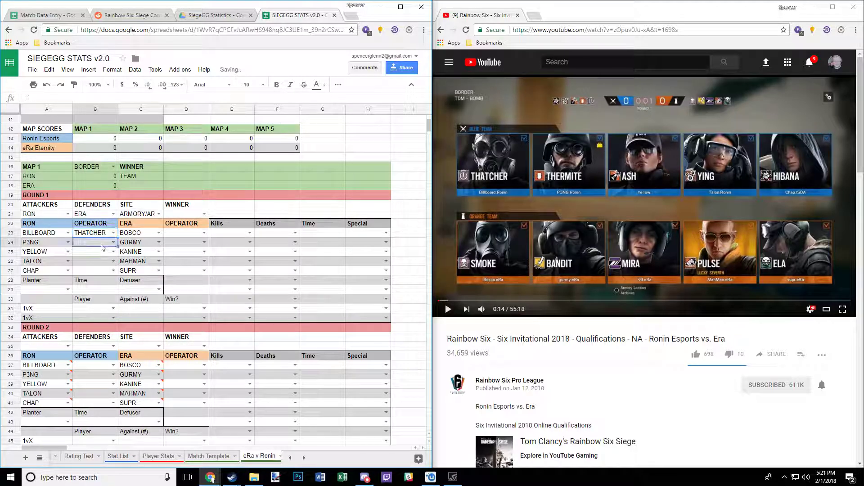
{"action": "type", "text": "th"}
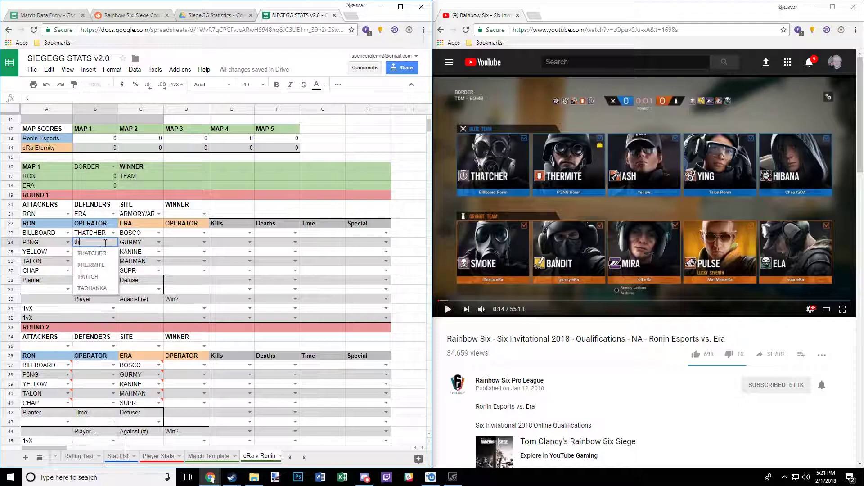
{"action": "left_click", "coordinate": [96, 266]}
{"action": "left_click", "coordinate": [101, 253]}
{"action": "left_click", "coordinate": [111, 253]}
{"action": "type", "text": "ash"}
{"action": "key", "text": "Return"}
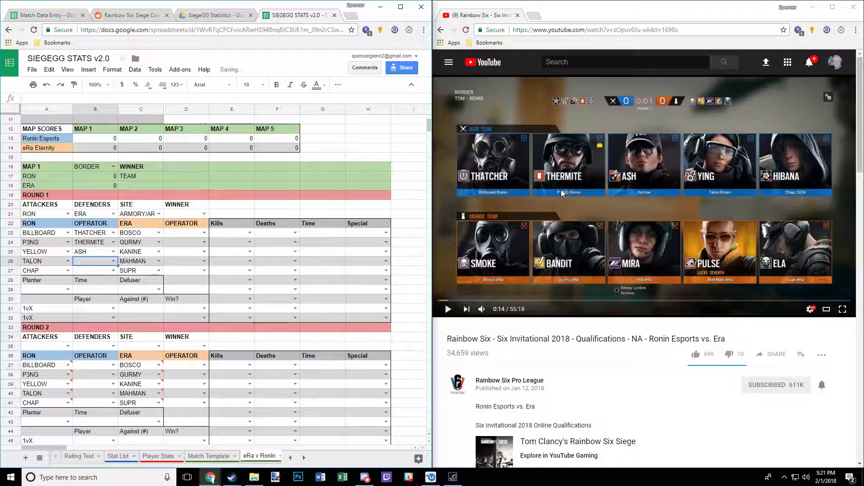
{"action": "type", "text": "yin"}
{"action": "left_click", "coordinate": [88, 274]}
{"action": "left_click", "coordinate": [88, 272]}
{"action": "type", "text": "hi"}
{"action": "left_click", "coordinate": [90, 284]}
Fill the Round 1 ERA operator cells D23 to D27 with SMOKE, BANDIT, MIRA, PULSE and ELA.
{"action": "left_click", "coordinate": [181, 233]}
{"action": "type", "text": "sm"}
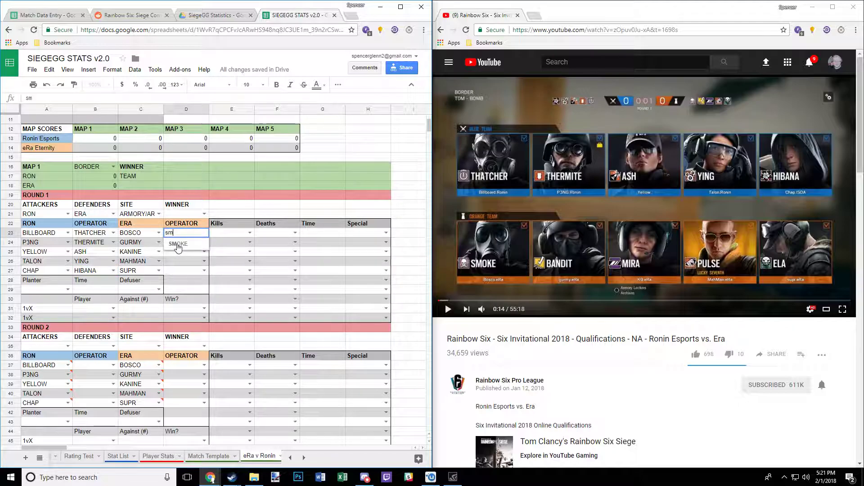
{"action": "left_click", "coordinate": [178, 244]}
{"action": "left_click", "coordinate": [180, 243]}
{"action": "type", "text": "ba"}
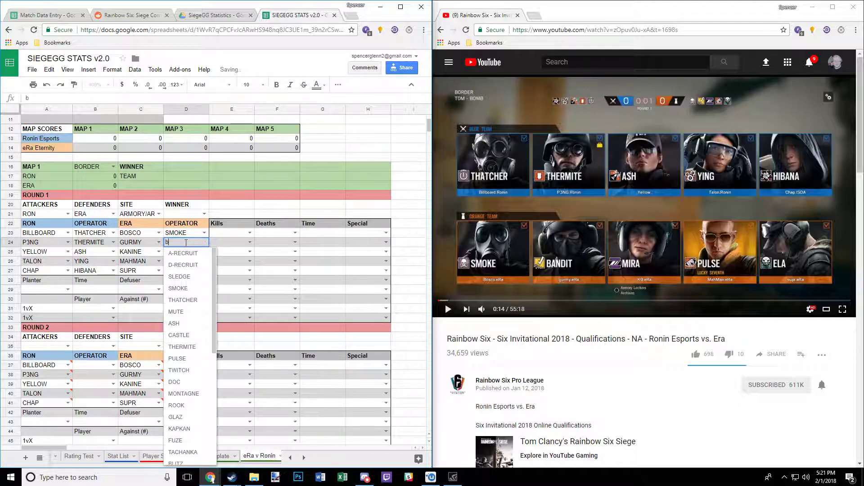
{"action": "left_click", "coordinate": [191, 253]}
{"action": "left_click", "coordinate": [190, 252]}
{"action": "type", "text": "mi"}
{"action": "left_click", "coordinate": [188, 263]}
{"action": "left_click", "coordinate": [188, 262]}
{"action": "type", "text": "pu"}
{"action": "left_click", "coordinate": [180, 272]}
{"action": "left_click", "coordinate": [182, 271]}
{"action": "type", "text": "el"}
{"action": "left_click", "coordinate": [191, 281]}
Play the match video with the sound muted and the playback speed set to 1.5.
{"action": "left_click", "coordinate": [533, 236]}
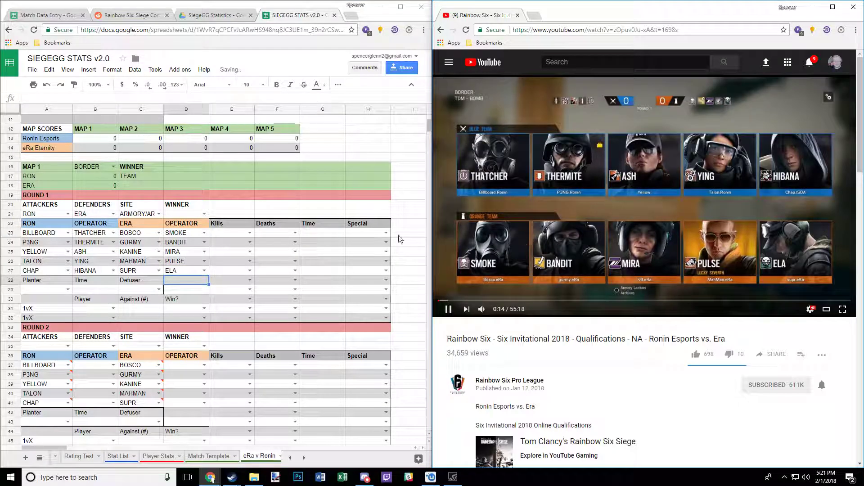
{"action": "mouse_move", "coordinate": [553, 181]}
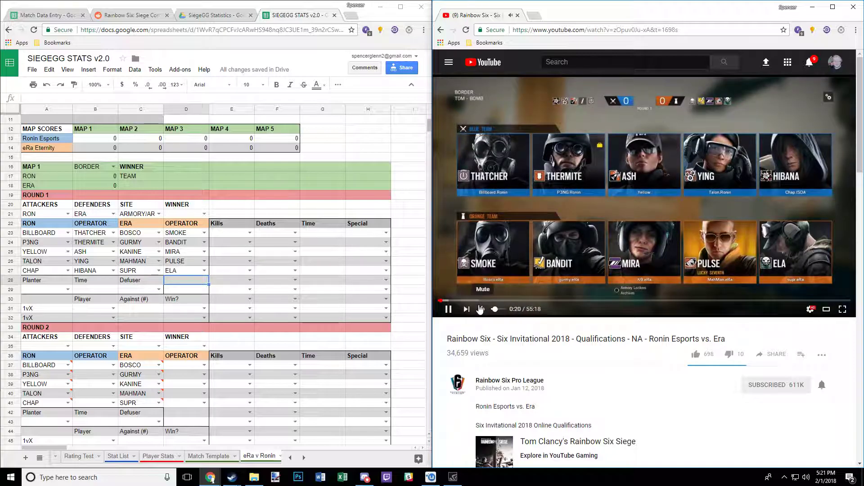
{"action": "left_click", "coordinate": [810, 309]}
{"action": "left_click", "coordinate": [823, 269]}
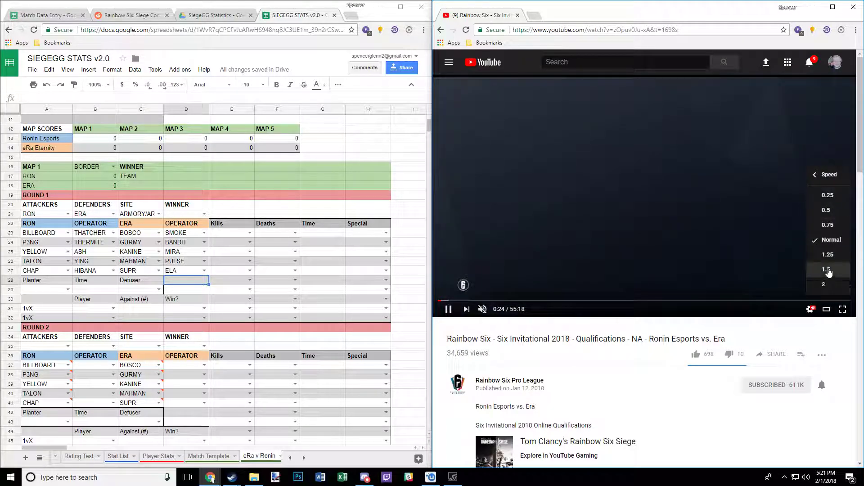
{"action": "left_click", "coordinate": [827, 272]}
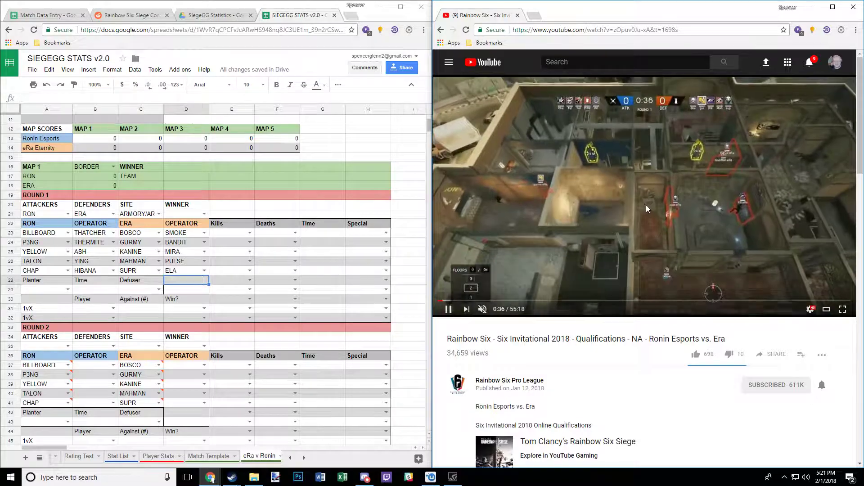
Skip the match video forward past the preparation phase to about 1:23 and play the opening of Round 1.
{"action": "left_click", "coordinate": [553, 221]}
{"action": "key", "text": "Right"}
{"action": "key", "text": "Right"}
{"action": "key", "text": "Right"}
{"action": "key", "text": "Right"}
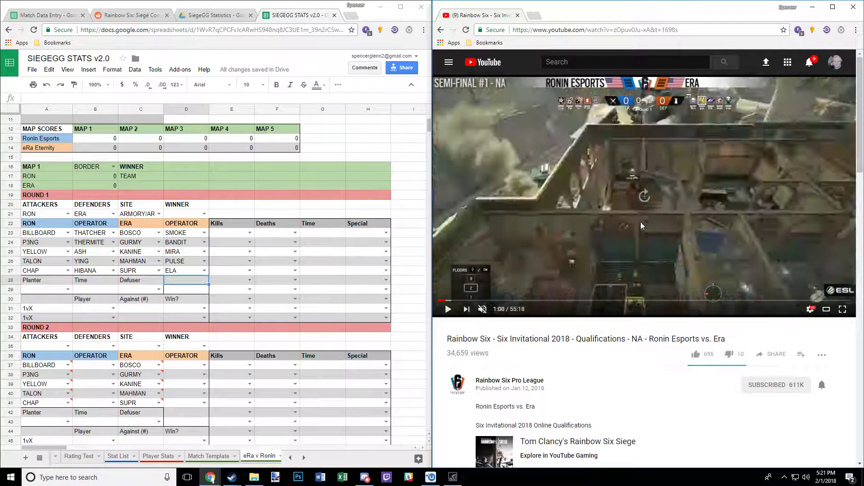
{"action": "key", "text": "Right"}
{"action": "key", "text": "Right"}
{"action": "key", "text": "Right"}
{"action": "key", "text": "Right"}
{"action": "key", "text": "Right"}
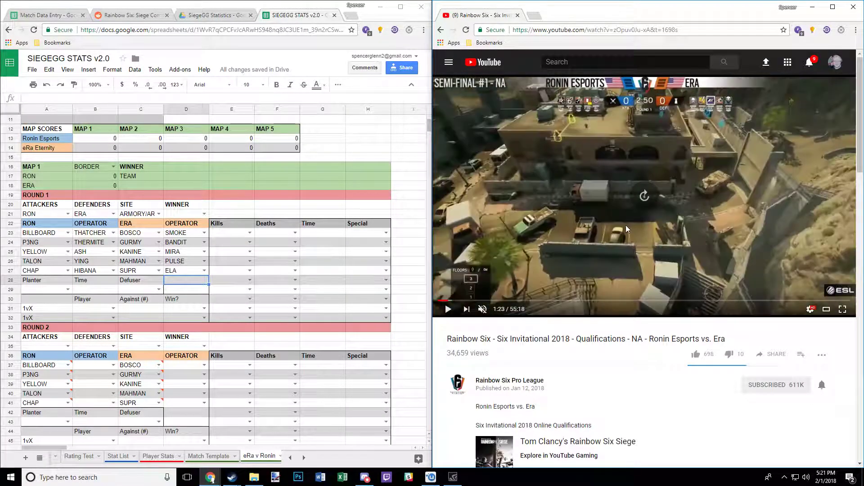
{"action": "left_click", "coordinate": [624, 224]}
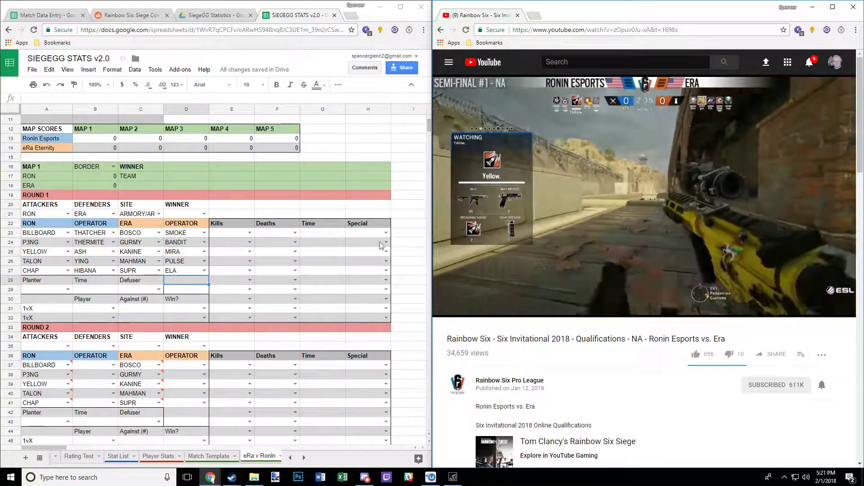
Skip the match video forward through Round 1 to about 2:59, checking the kill feed for the first kill.
{"action": "left_click", "coordinate": [625, 199]}
{"action": "key", "text": "Right"}
{"action": "key", "text": "Right"}
{"action": "key", "text": "Right"}
{"action": "key", "text": "Right"}
{"action": "key", "text": "Right"}
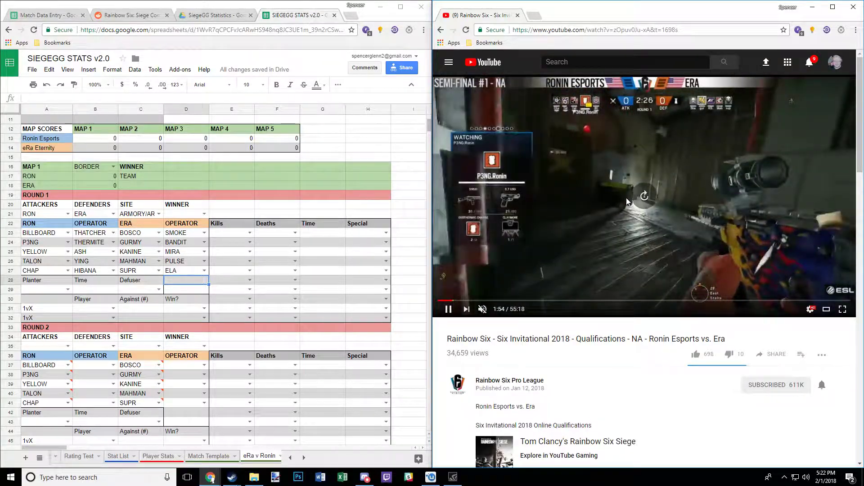
{"action": "key", "text": "Right"}
{"action": "key", "text": "Right"}
{"action": "key", "text": "Right"}
{"action": "key", "text": "Right"}
{"action": "key", "text": "Right"}
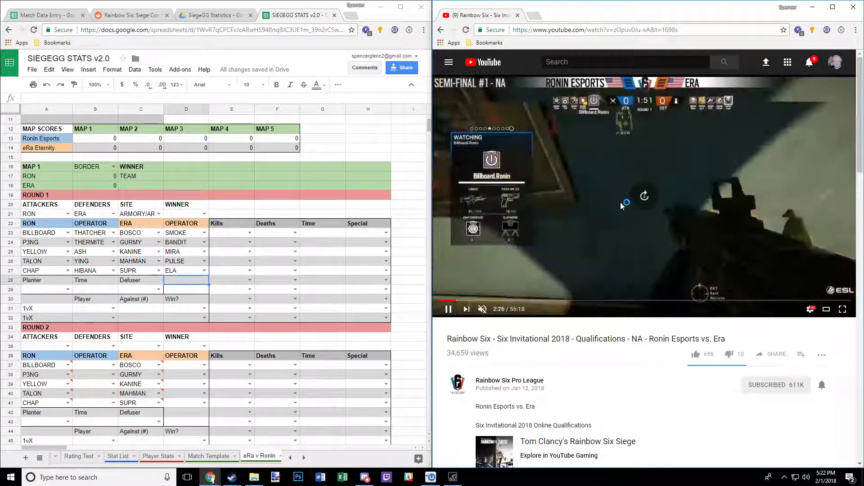
{"action": "key", "text": "Right"}
{"action": "key", "text": "Right"}
{"action": "key", "text": "Right"}
{"action": "key", "text": "Right"}
{"action": "key", "text": "Right"}
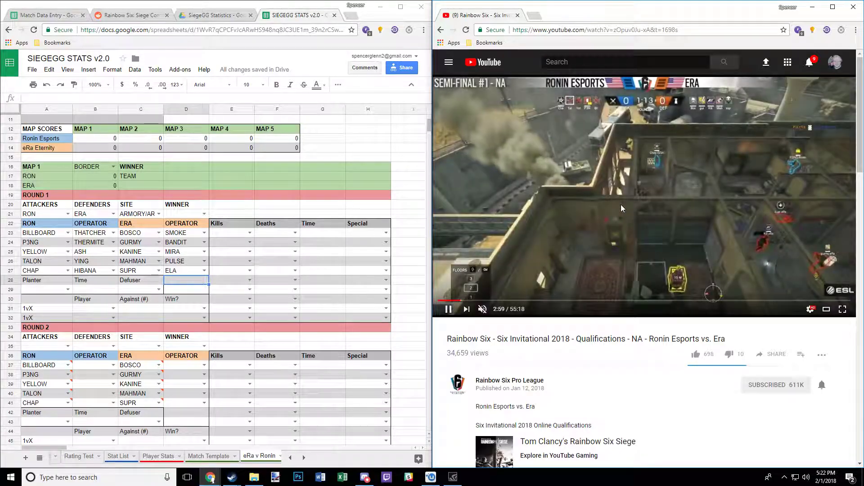
Rewind the match video and pause it at 2:50 to examine the first Round 1 kill.
{"action": "key", "text": "Left"}
{"action": "key", "text": "Left"}
{"action": "key", "text": "Left"}
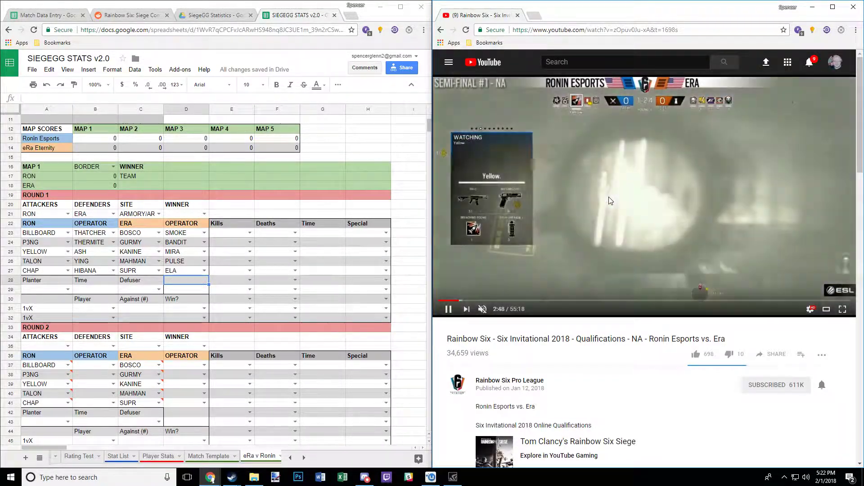
{"action": "left_click", "coordinate": [609, 193]}
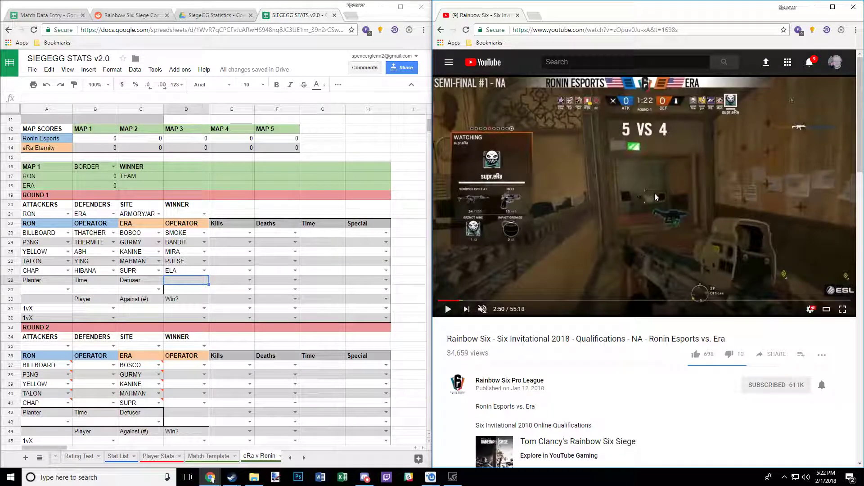
{"action": "key", "text": "Left"}
{"action": "key", "text": "Left"}
{"action": "left_click", "coordinate": [615, 181]}
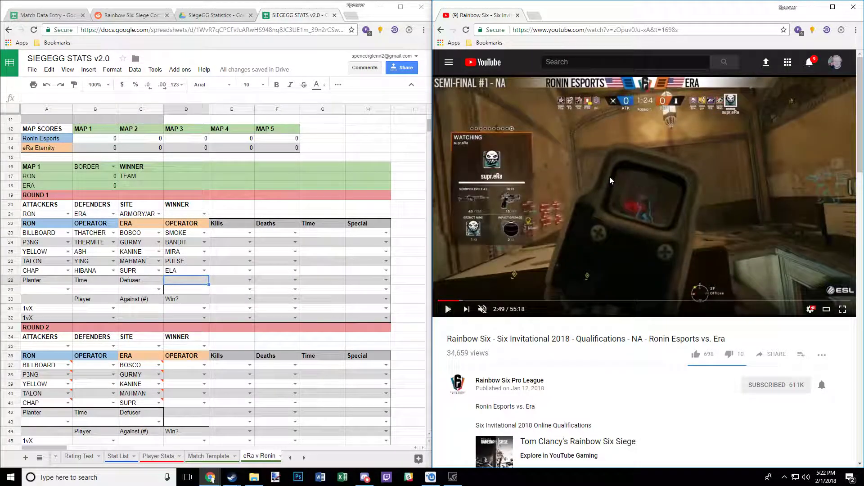
{"action": "left_click", "coordinate": [600, 186]}
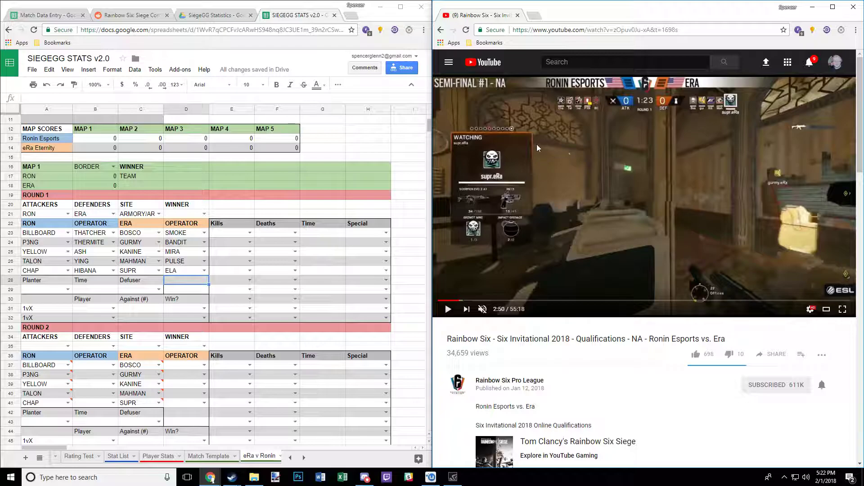
Record the first Round 1 kill in row 23 with killer SUPR, death BILLBOARD and time 1:23, leaving Special blank.
{"action": "left_click", "coordinate": [249, 232]}
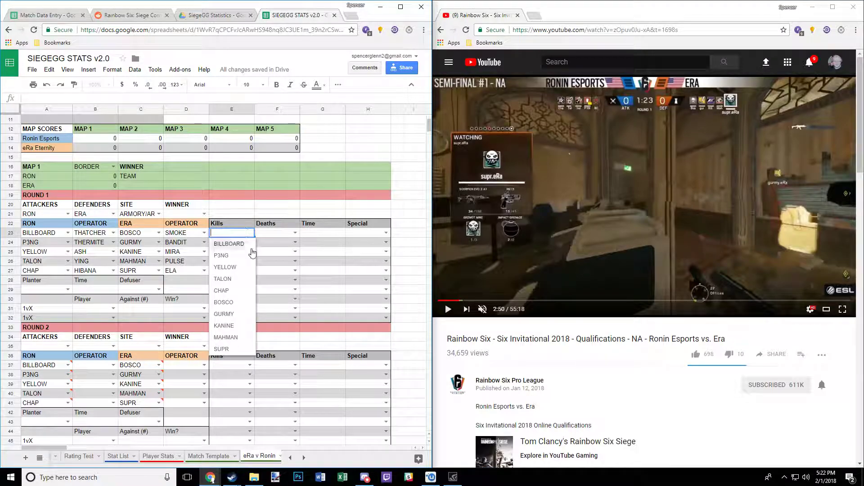
{"action": "left_click", "coordinate": [221, 349]}
{"action": "left_click", "coordinate": [295, 232]}
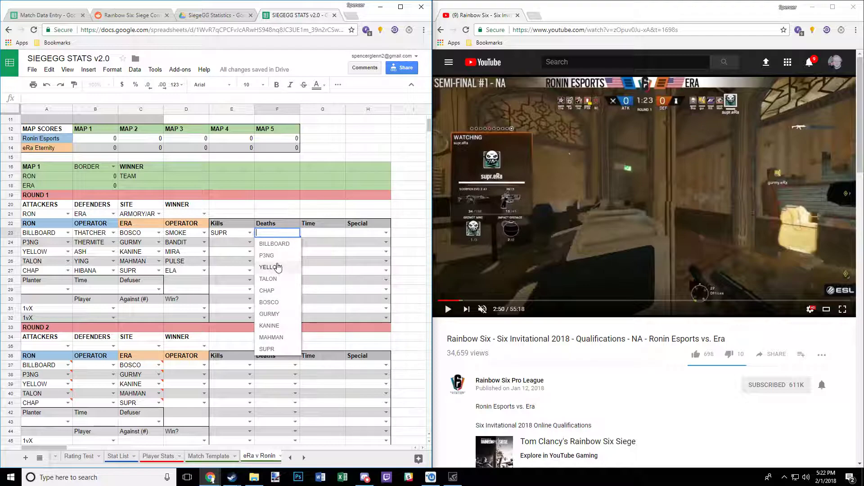
{"action": "left_click", "coordinate": [275, 244]}
{"action": "left_click", "coordinate": [320, 233]}
{"action": "type", "text": "1:23"}
{"action": "key", "text": "Tab"}
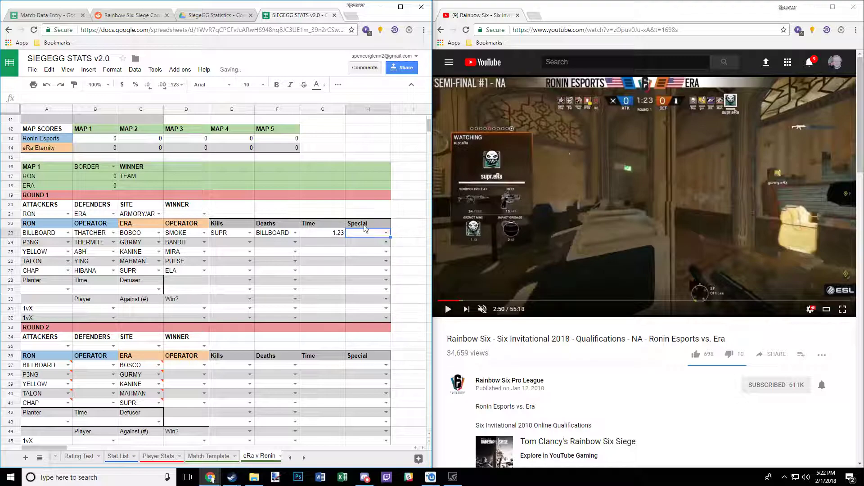
{"action": "left_click", "coordinate": [386, 233]}
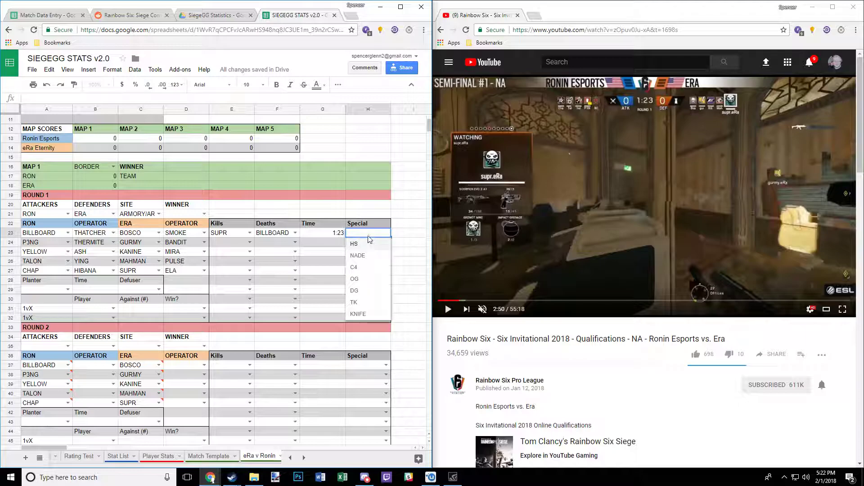
{"action": "left_click", "coordinate": [324, 247]}
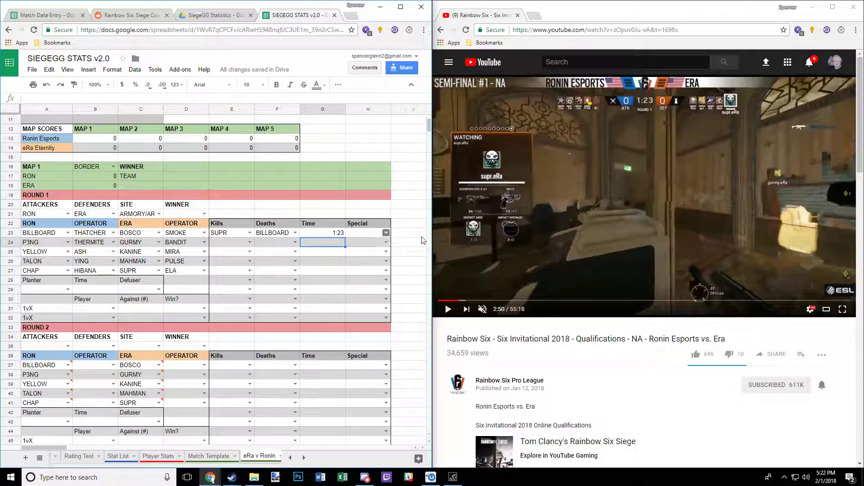
Play the match video to 2:52 and record the second kill in row 24 with killer SUPR, death YELLOW and time 1:20.
{"action": "left_click", "coordinate": [576, 202]}
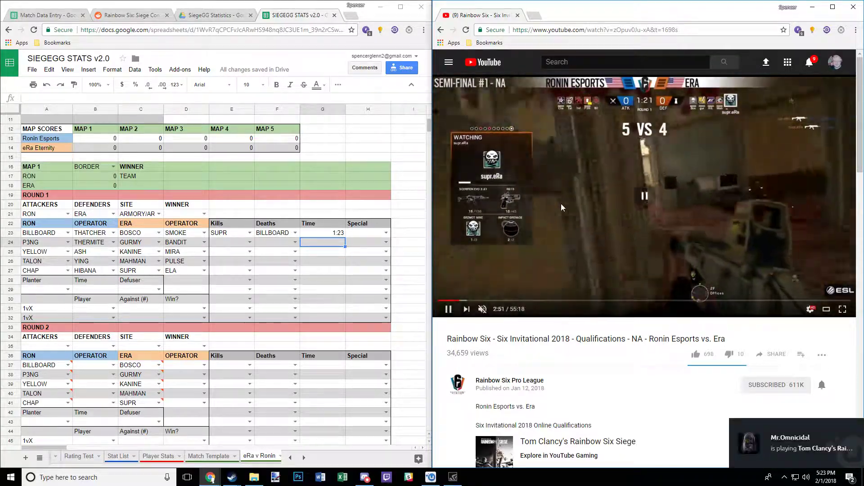
{"action": "left_click", "coordinate": [560, 203]}
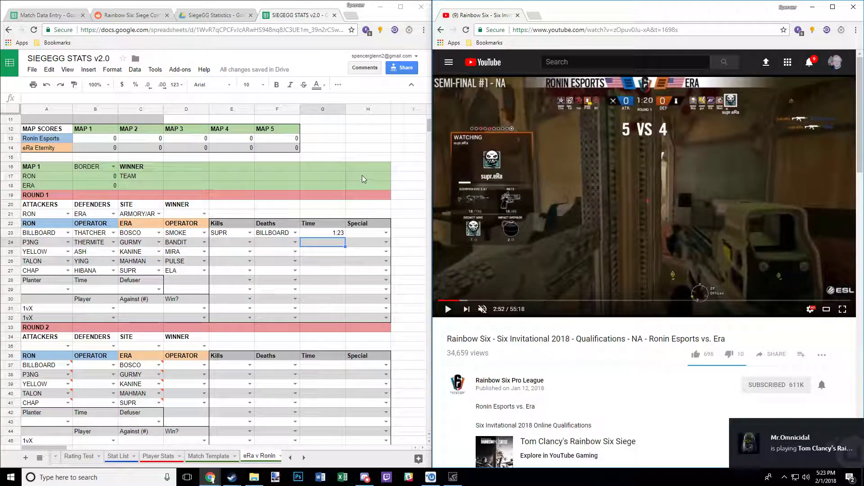
{"action": "double_click", "coordinate": [249, 244]}
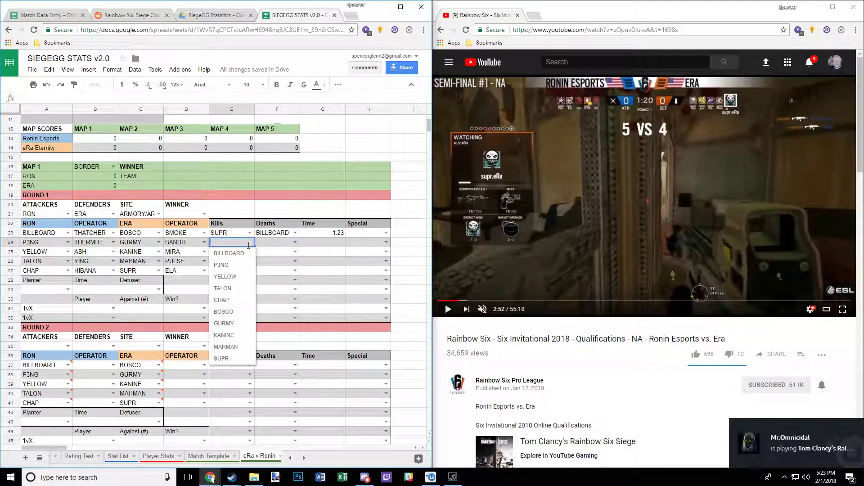
{"action": "left_click", "coordinate": [225, 359]}
{"action": "left_click", "coordinate": [296, 245]}
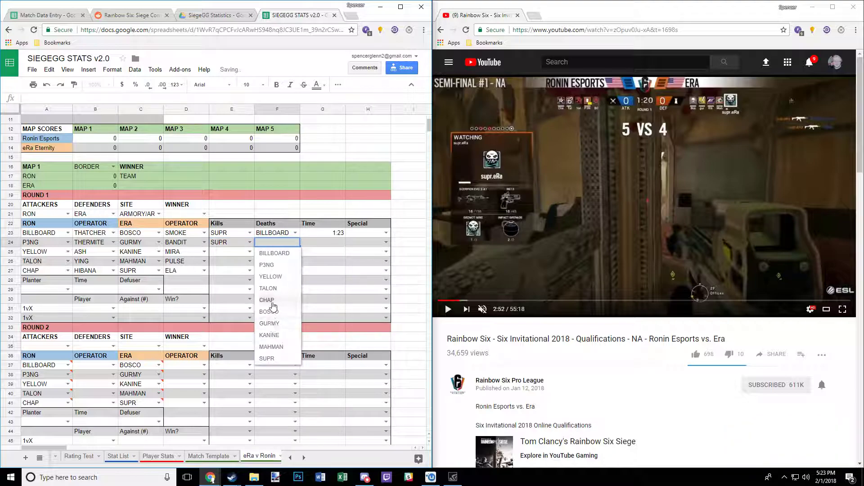
{"action": "left_click", "coordinate": [271, 276]}
{"action": "left_click", "coordinate": [316, 242]}
{"action": "type", "text": "1:20"}
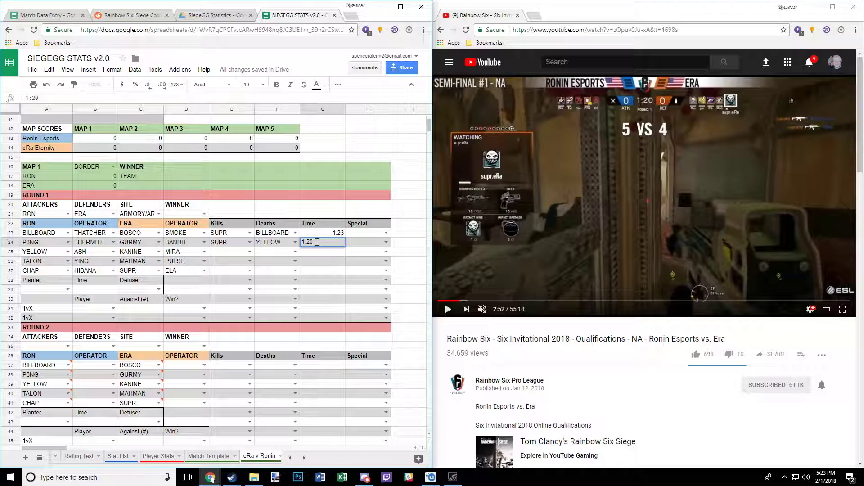
{"action": "key", "text": "Return"}
Play the match video onward and pause it at 3:00 to check the next Round 1 kill.
{"action": "left_click", "coordinate": [606, 167]}
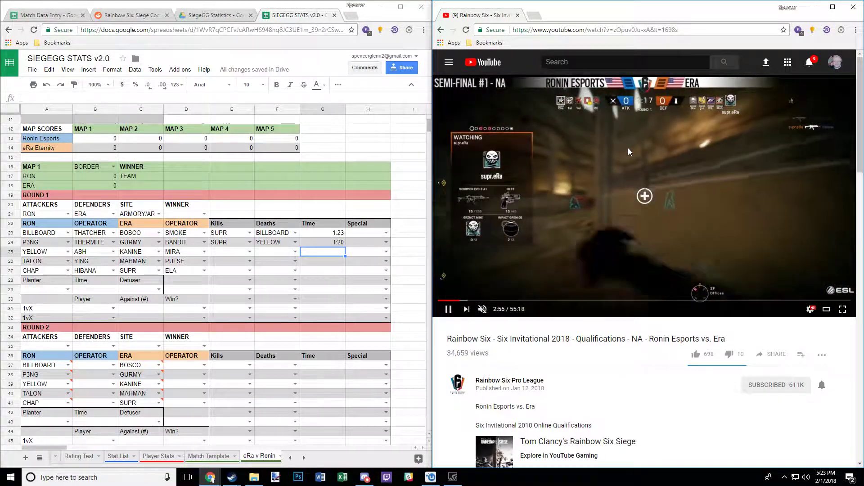
{"action": "left_click", "coordinate": [629, 152]}
{"action": "left_click", "coordinate": [628, 151]}
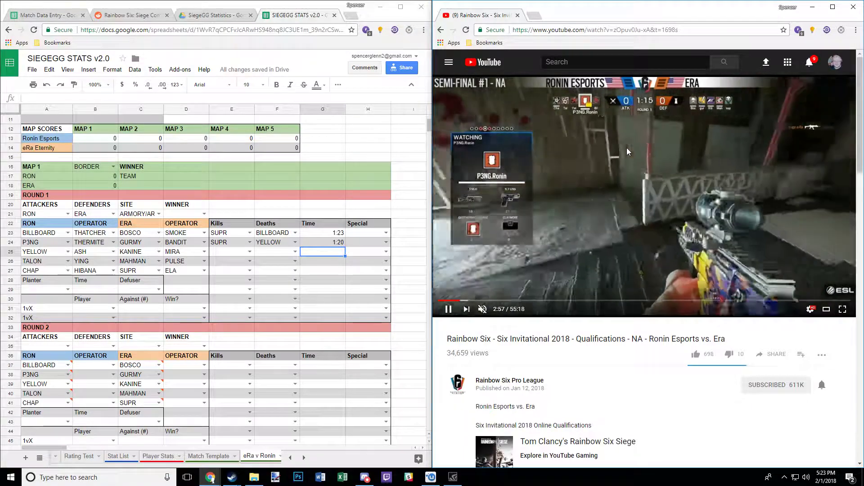
{"action": "left_click", "coordinate": [628, 151]}
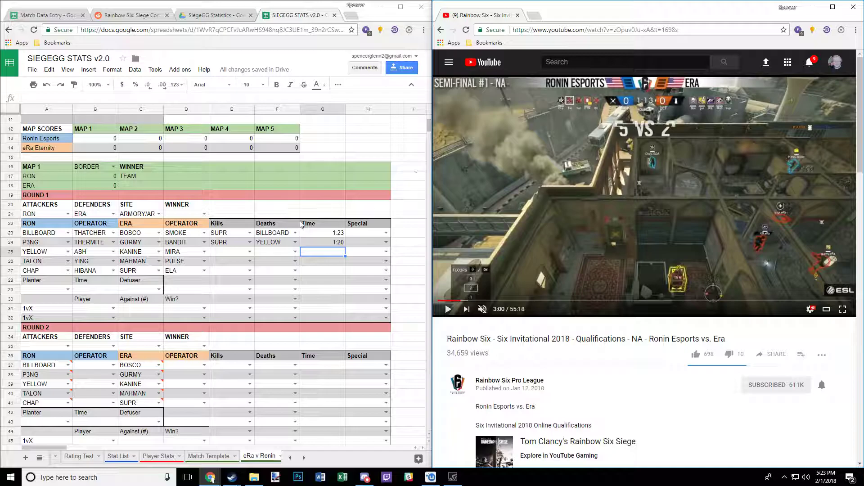
Record the third Round 1 kill in row 25 with killer KANINE, death TALON, time 1:13 and Special C4.
{"action": "left_click", "coordinate": [250, 252]}
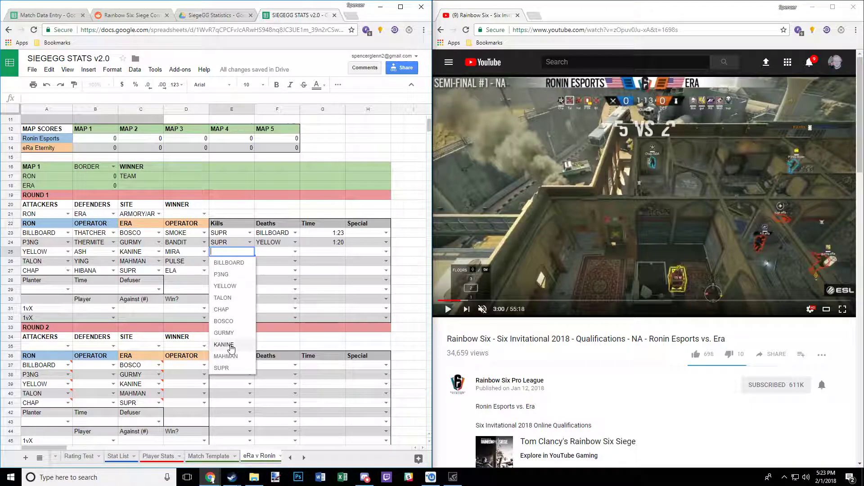
{"action": "left_click", "coordinate": [229, 345]}
{"action": "left_click", "coordinate": [296, 252]}
{"action": "left_click", "coordinate": [269, 298]}
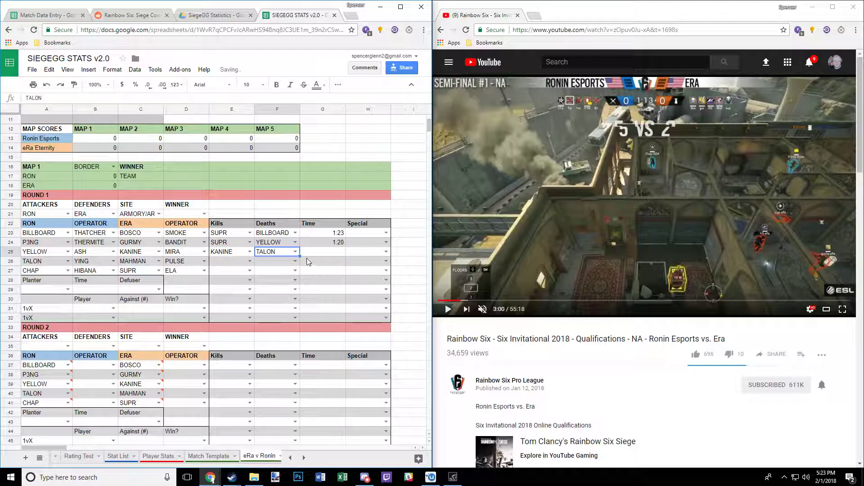
{"action": "left_click", "coordinate": [321, 255]}
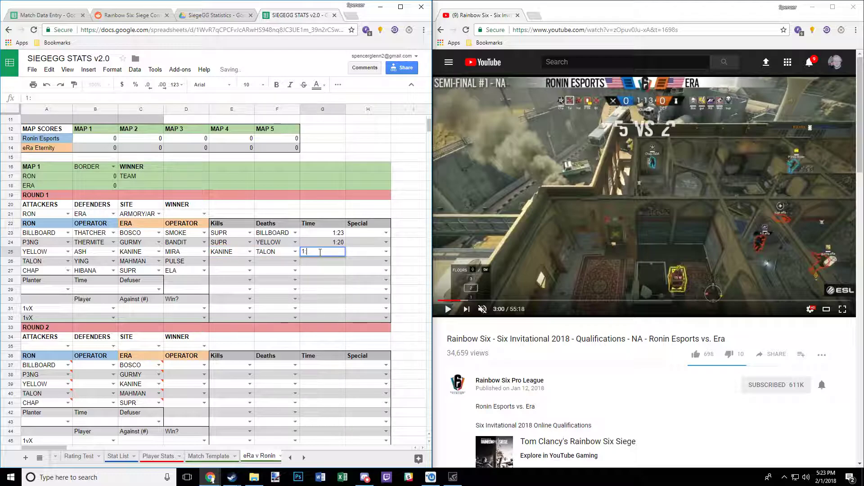
{"action": "type", "text": "1:13"}
{"action": "key", "text": "Tab"}
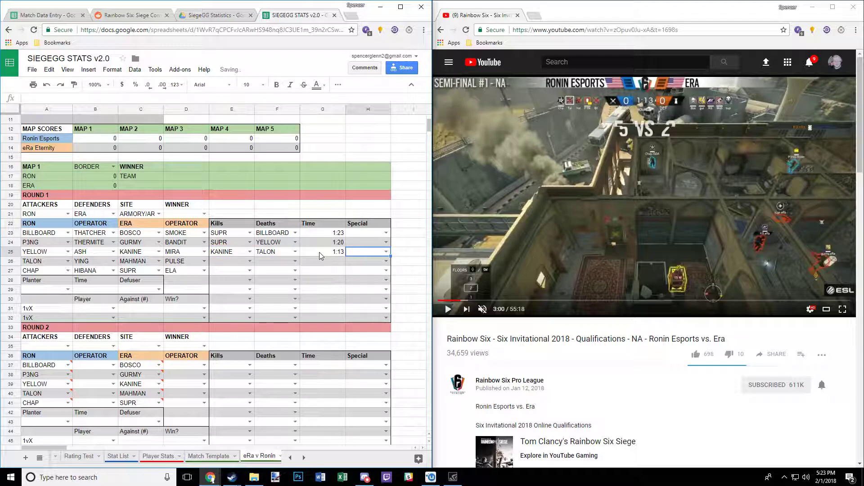
{"action": "left_click", "coordinate": [387, 251]}
{"action": "left_click", "coordinate": [364, 287]}
{"action": "key", "text": "Return"}
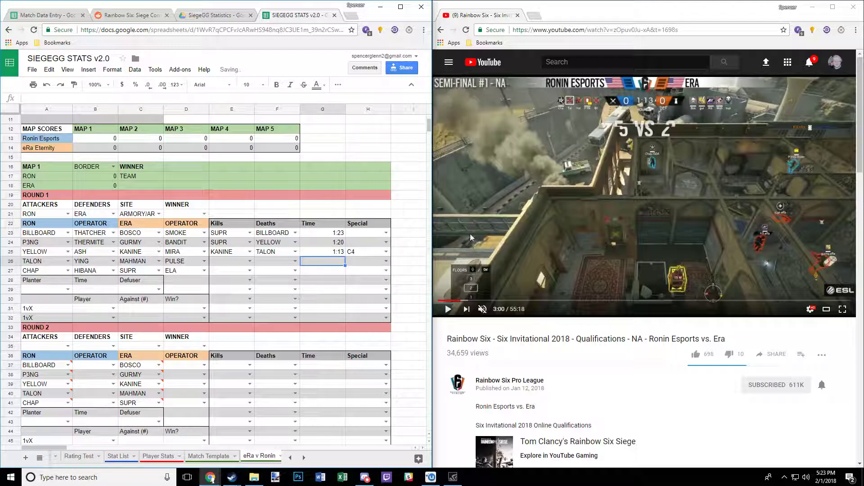
Play the match video to 3:14 and record the fourth kill in row 26 with killer P3NG, death SUPR and time 0:59.
{"action": "left_click", "coordinate": [621, 220]}
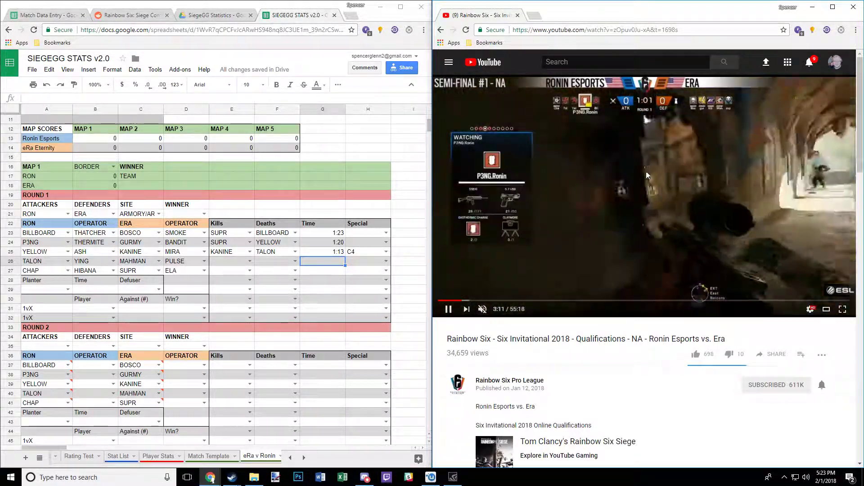
{"action": "left_click", "coordinate": [695, 164]}
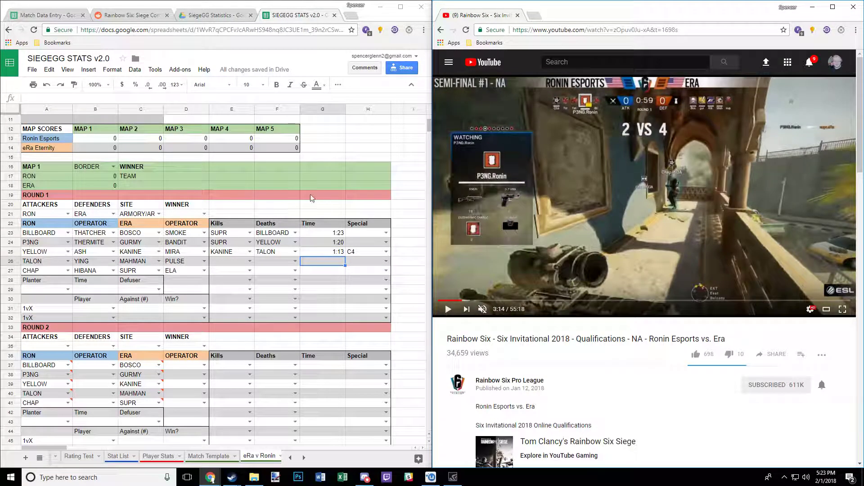
{"action": "left_click", "coordinate": [249, 262]}
{"action": "left_click", "coordinate": [247, 284]}
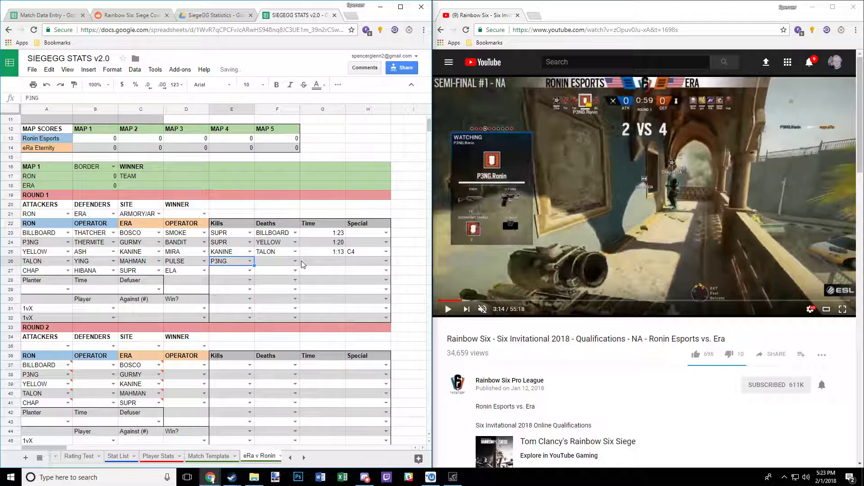
{"action": "left_click", "coordinate": [295, 262]}
{"action": "left_click", "coordinate": [282, 378]}
{"action": "left_click", "coordinate": [323, 265]}
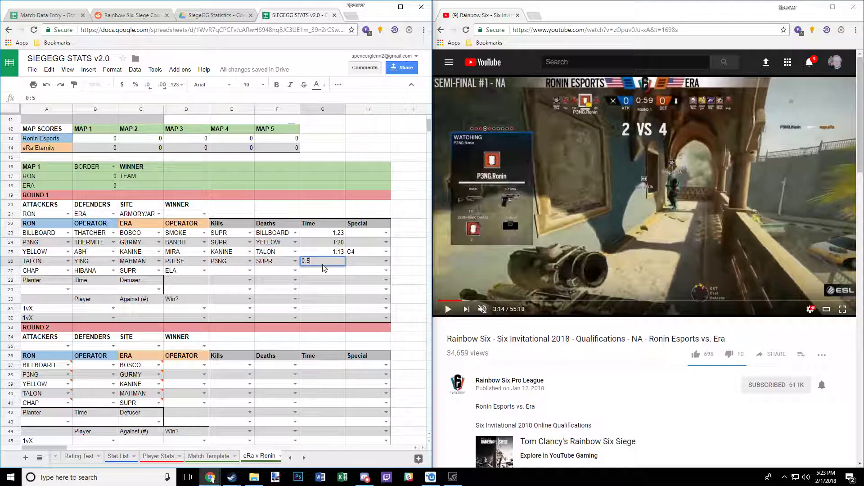
{"action": "key", "text": "Tab"}
Play the match video to 3:22 and record the fifth kill in row 27 with killer KANINE, death P3NG, time 0:51 and Special HS.
{"action": "left_click", "coordinate": [729, 211]}
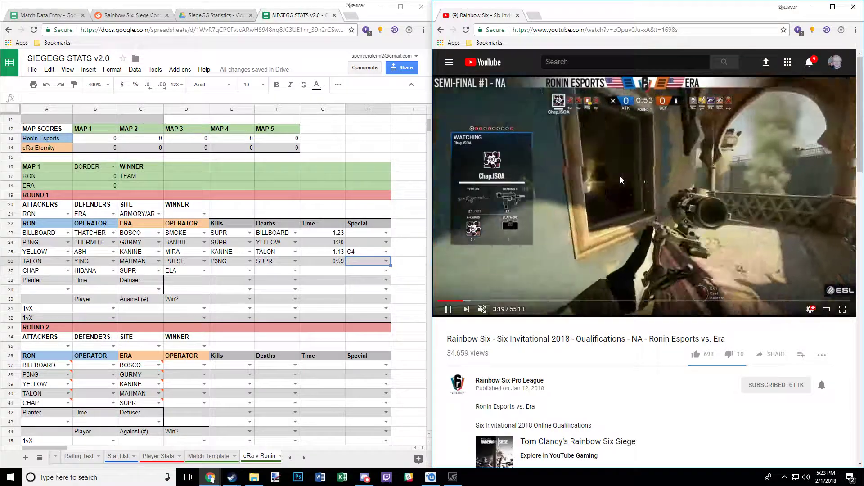
{"action": "left_click", "coordinate": [517, 198]}
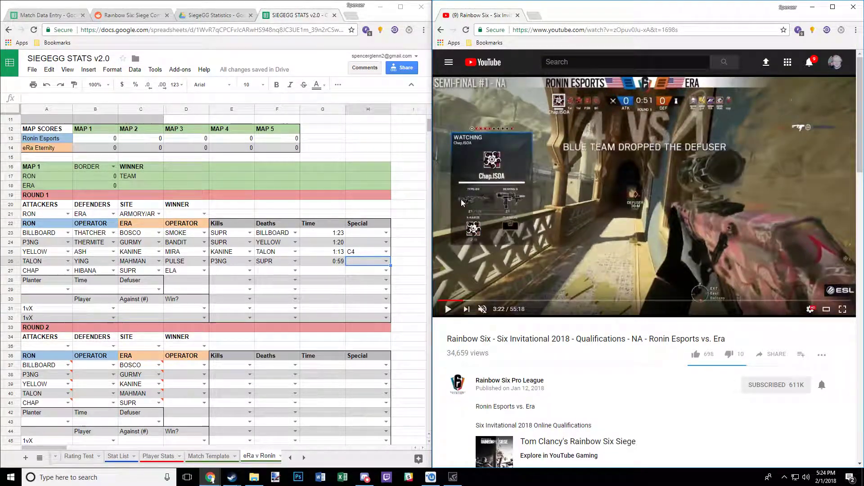
{"action": "left_click", "coordinate": [250, 262]}
{"action": "left_click", "coordinate": [271, 279]}
{"action": "left_click", "coordinate": [250, 270]}
{"action": "left_click", "coordinate": [224, 363]}
{"action": "left_click", "coordinate": [295, 271]}
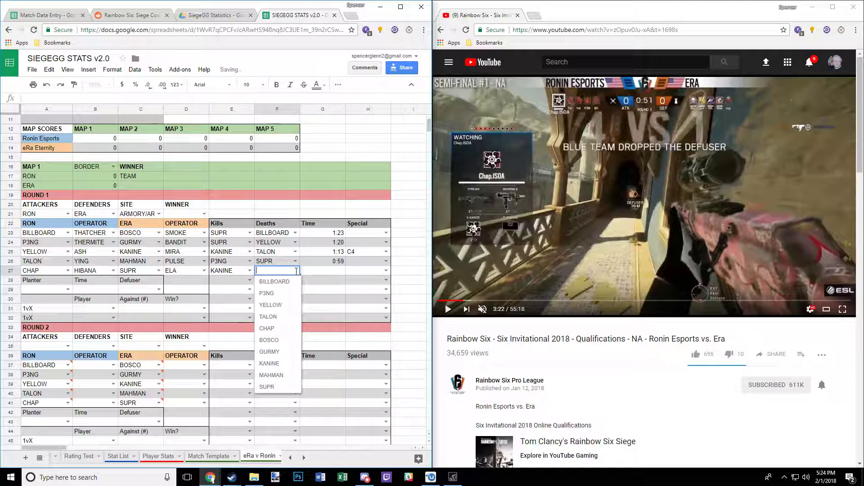
{"action": "left_click", "coordinate": [270, 293]}
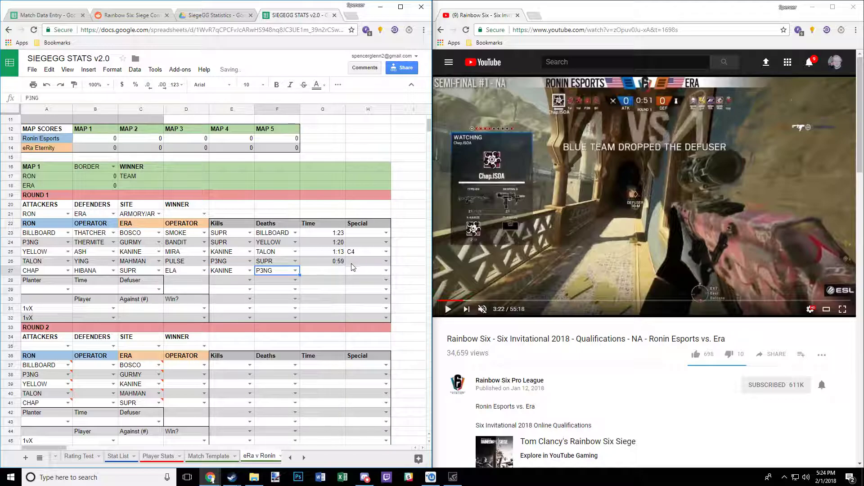
{"action": "left_click", "coordinate": [386, 270]}
{"action": "left_click", "coordinate": [360, 290]}
{"action": "left_click", "coordinate": [328, 271]}
{"action": "type", "text": "0:51"}
{"action": "key", "text": "Return"}
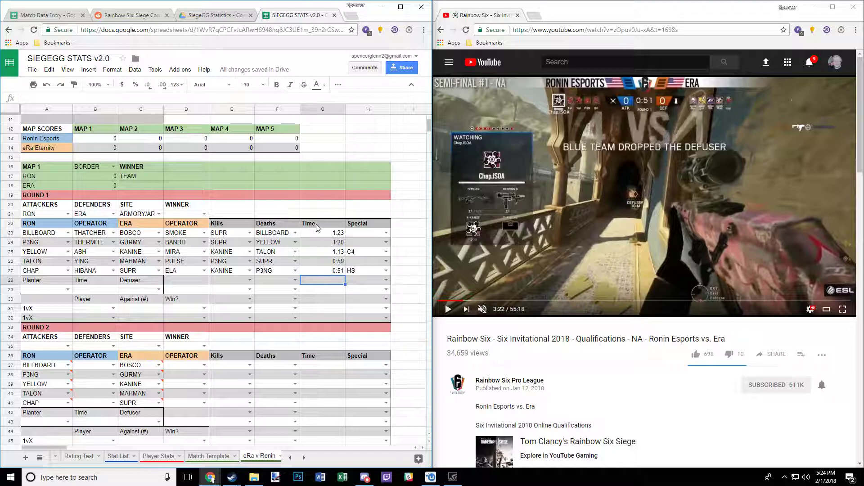
Fill in the first Round 1 1vX row with player CHAP, against 4 and Win set to FALSE.
{"action": "scroll", "coordinate": [343, 295], "scroll_direction": "up", "scroll_amount": 2}
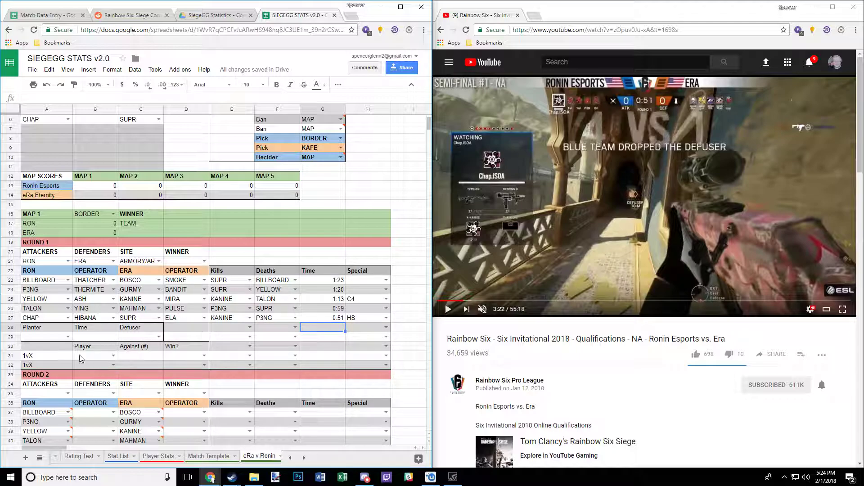
{"action": "left_click", "coordinate": [113, 355]}
{"action": "scroll", "coordinate": [95, 382], "scroll_direction": "down", "scroll_amount": 2}
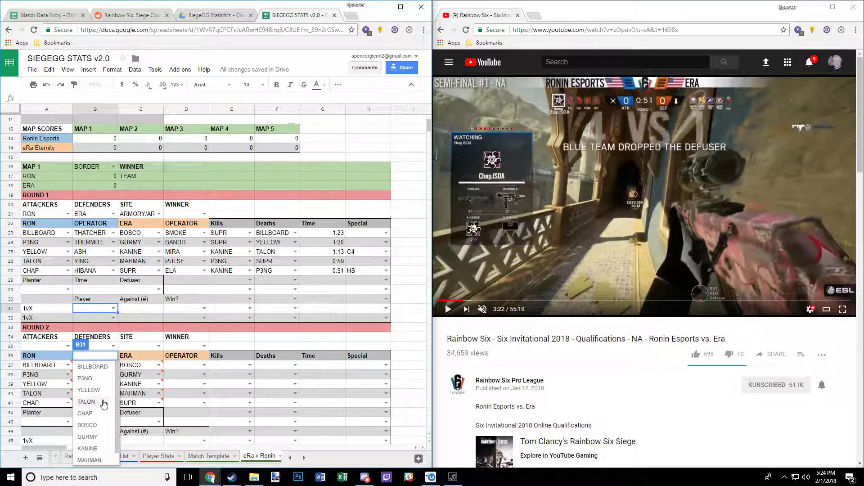
{"action": "left_click", "coordinate": [87, 408]}
{"action": "left_click", "coordinate": [145, 310]}
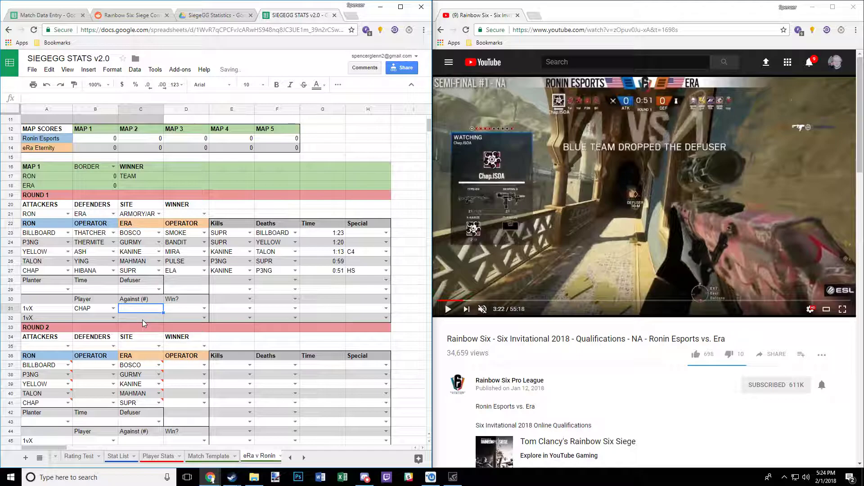
{"action": "double_click", "coordinate": [202, 310]}
{"action": "left_click", "coordinate": [201, 283]}
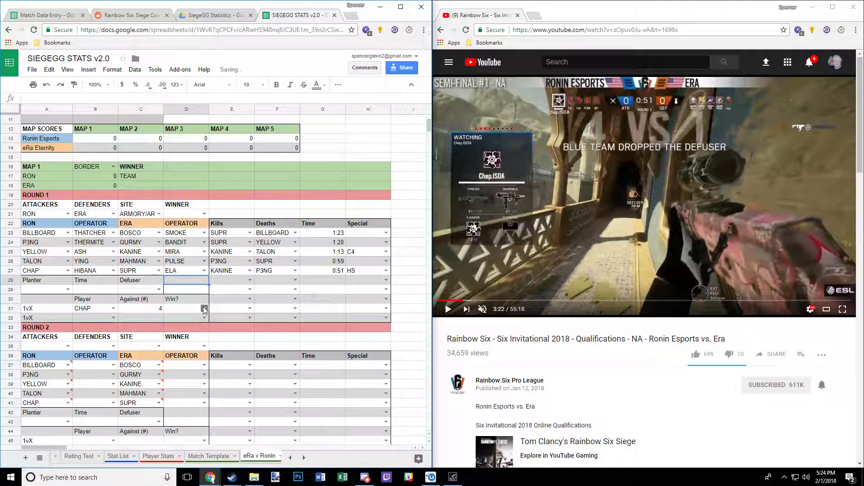
{"action": "left_click", "coordinate": [204, 309]}
{"action": "left_click", "coordinate": [190, 332]}
{"action": "left_click", "coordinate": [192, 288]}
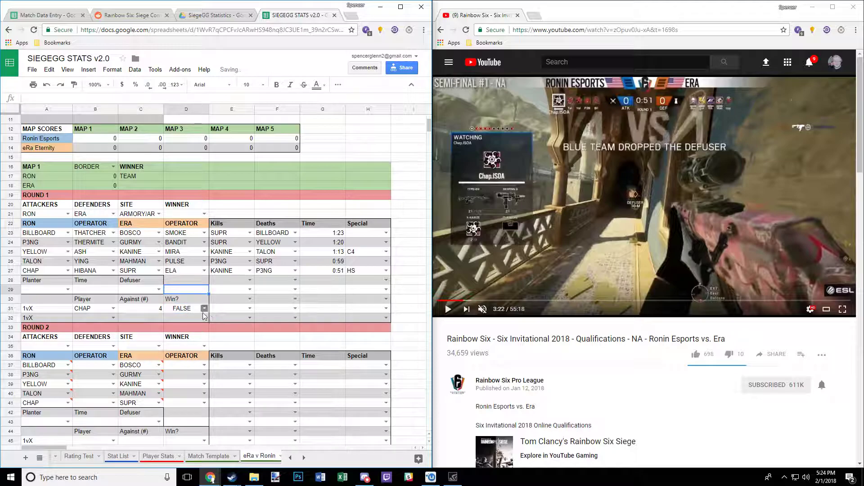
Play the match video to the end of Round 1, replay the final kill and pause at 3:35.
{"action": "left_click", "coordinate": [582, 211]}
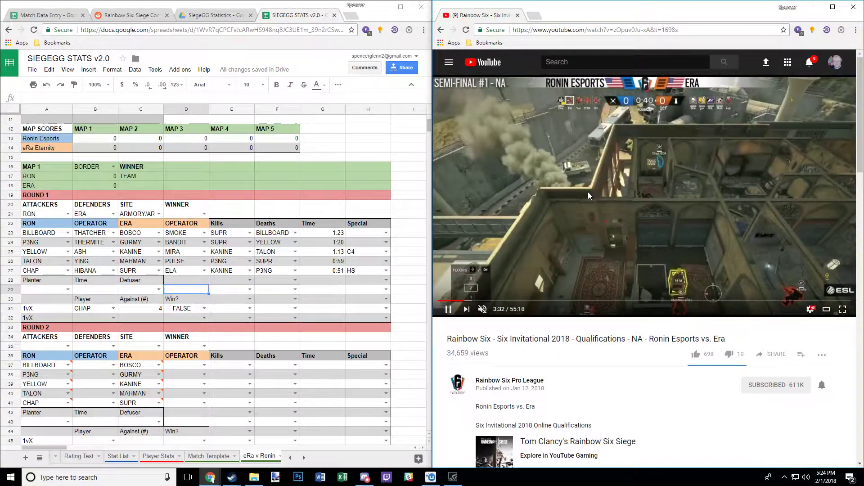
{"action": "left_click", "coordinate": [593, 187]}
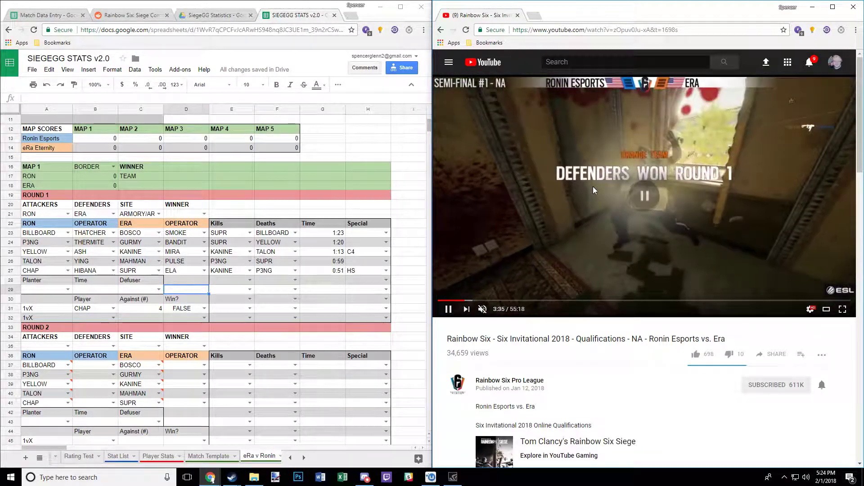
{"action": "left_click", "coordinate": [465, 300]}
{"action": "left_click", "coordinate": [477, 263]}
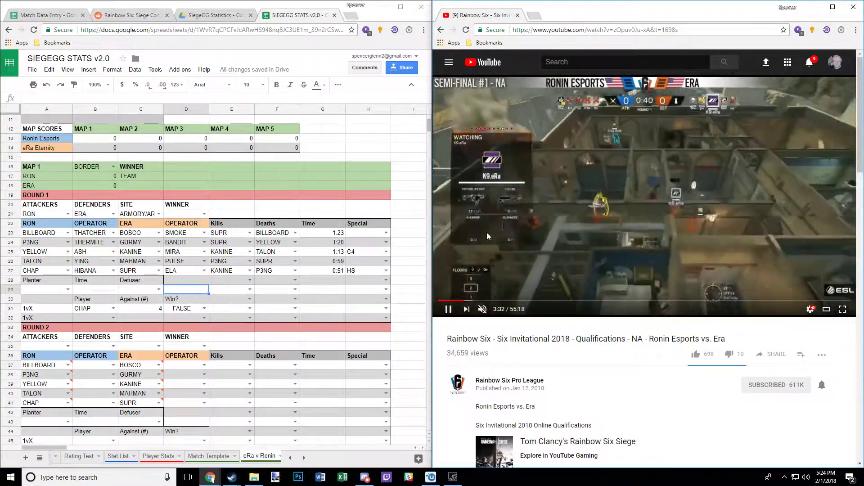
{"action": "left_click", "coordinate": [487, 232]}
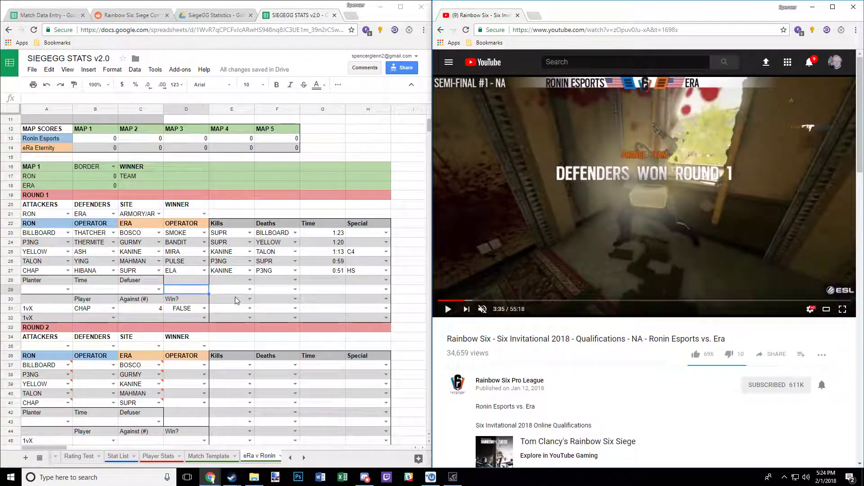
Record the final Round 1 kill in row 28 with killer KANINE, death CHAP and time 0:38, leaving Special blank.
{"action": "left_click", "coordinate": [250, 280]}
{"action": "left_click", "coordinate": [225, 373]}
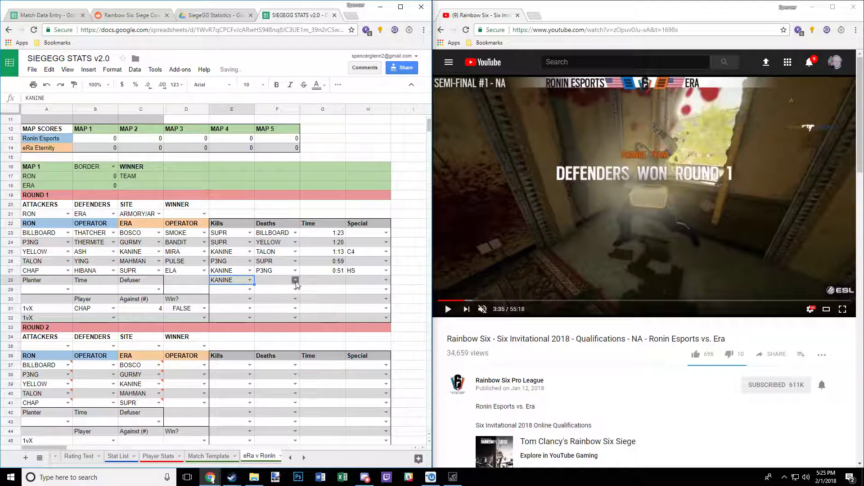
{"action": "left_click", "coordinate": [295, 280]}
{"action": "left_click", "coordinate": [269, 339]}
{"action": "left_click", "coordinate": [327, 283]}
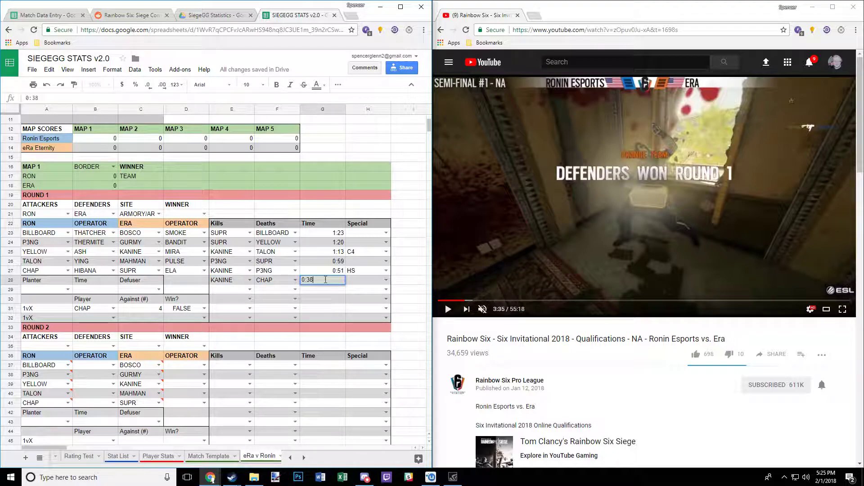
{"action": "type", "text": "0:38"}
{"action": "key", "text": "Tab"}
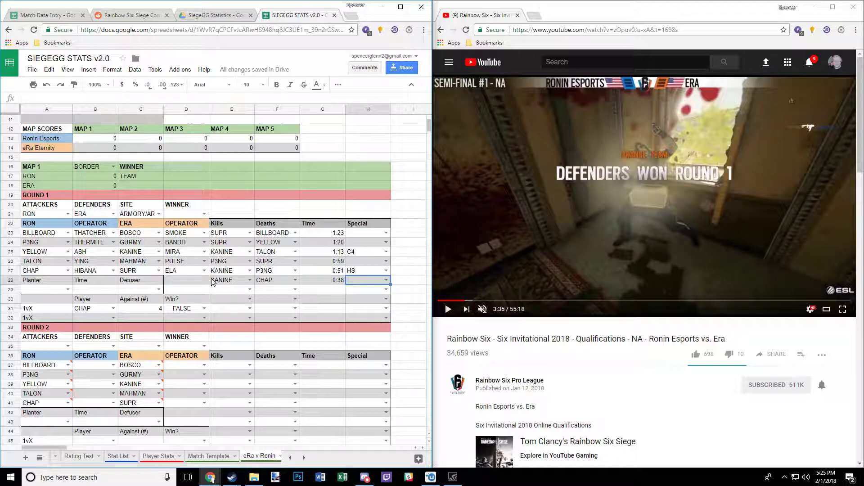
{"action": "left_click", "coordinate": [319, 289]}
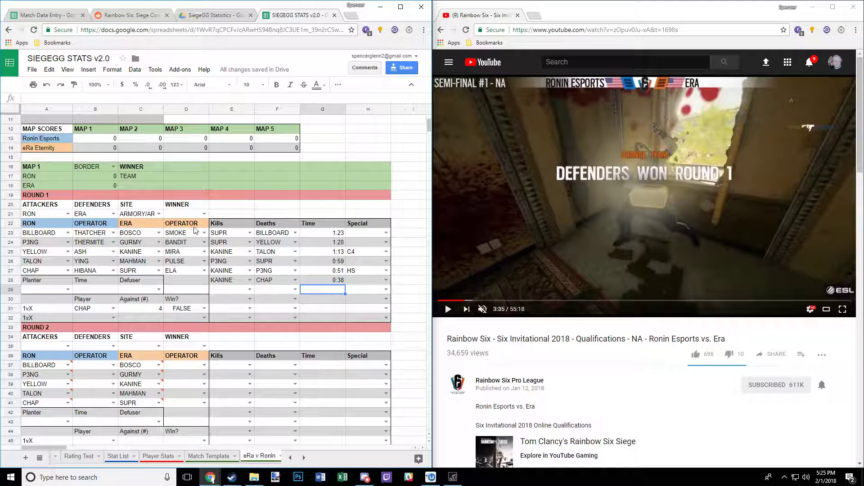
Skip the match video ahead to the Round 2 operator selection and enter MIRA as BILLBOARD's Round 2 operator.
{"action": "left_click", "coordinate": [527, 207]}
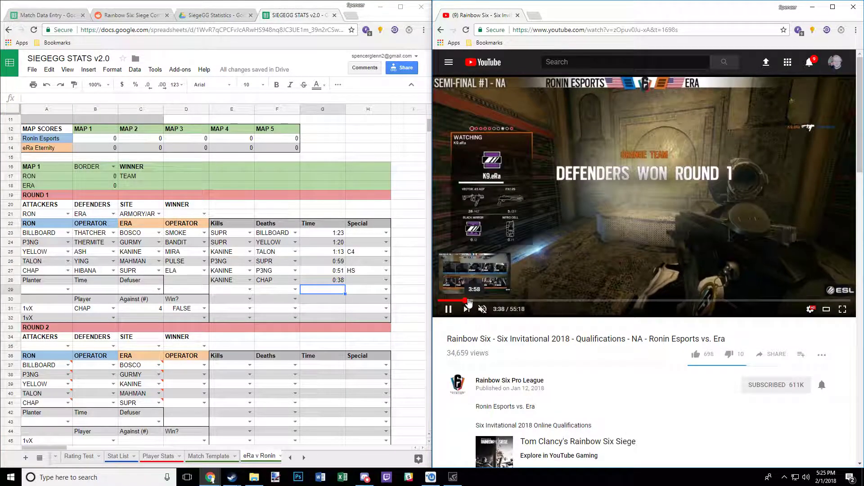
{"action": "left_click", "coordinate": [469, 300]}
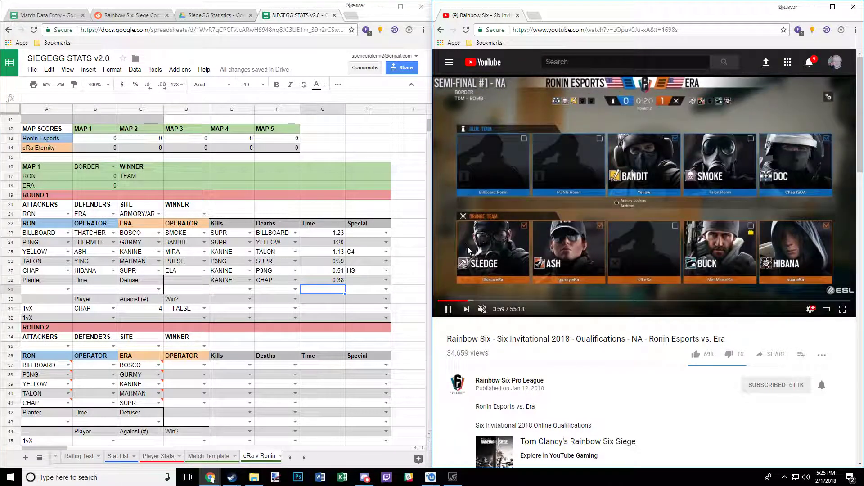
{"action": "scroll", "coordinate": [465, 245], "scroll_direction": "down", "scroll_amount": 1}
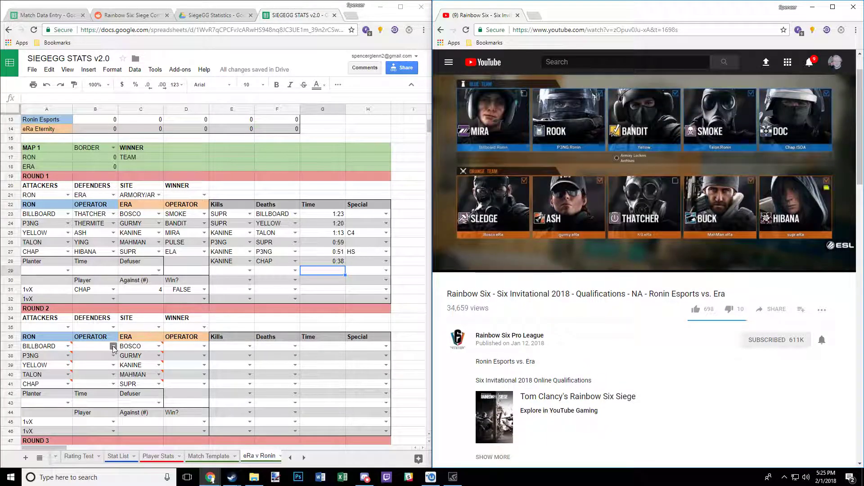
{"action": "left_click", "coordinate": [97, 349]}
{"action": "type", "text": "mi"}
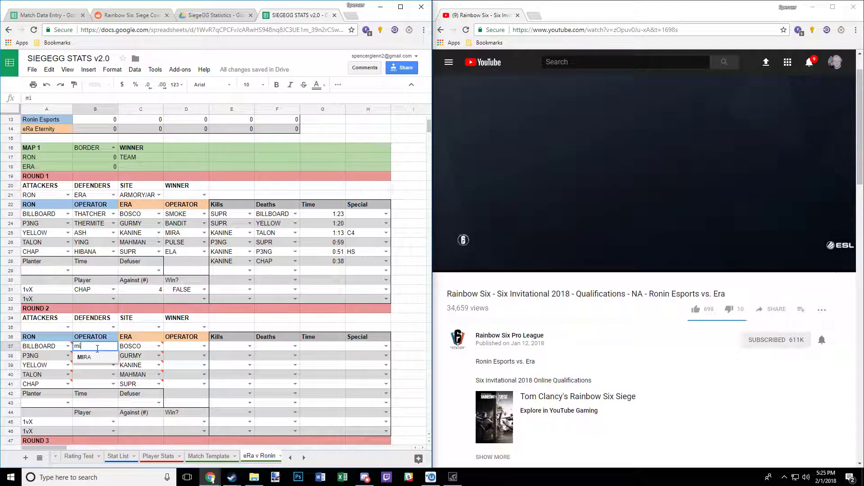
{"action": "key", "text": "Return"}
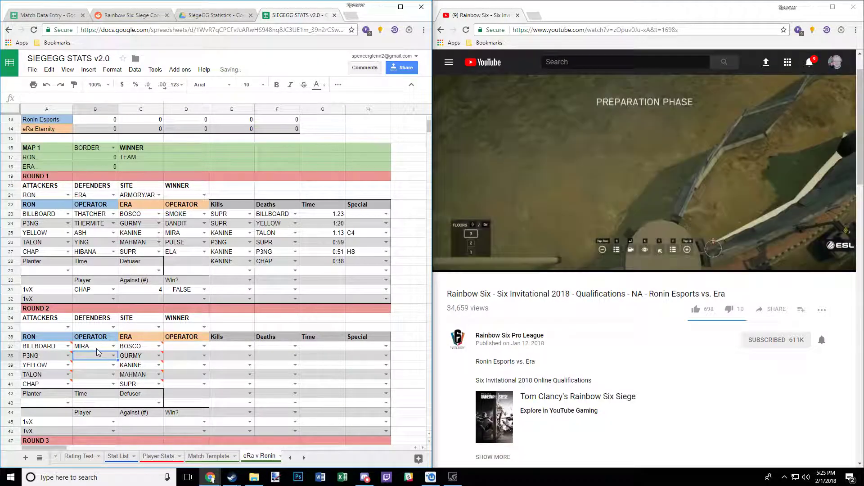
Enter the remaining Ronin Round 2 operators: ROOK for P3NG, BANDIT for YELLOW, SMOKE for TALON and DOC for CHAP.
{"action": "scroll", "coordinate": [289, 279], "scroll_direction": "up", "scroll_amount": 1}
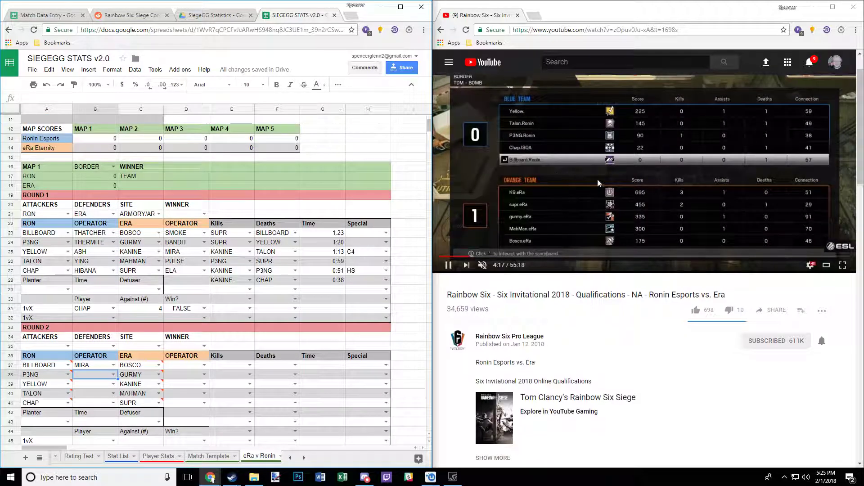
{"action": "scroll", "coordinate": [597, 179], "scroll_direction": "up", "scroll_amount": 1}
{"action": "scroll", "coordinate": [267, 307], "scroll_direction": "down", "scroll_amount": 1}
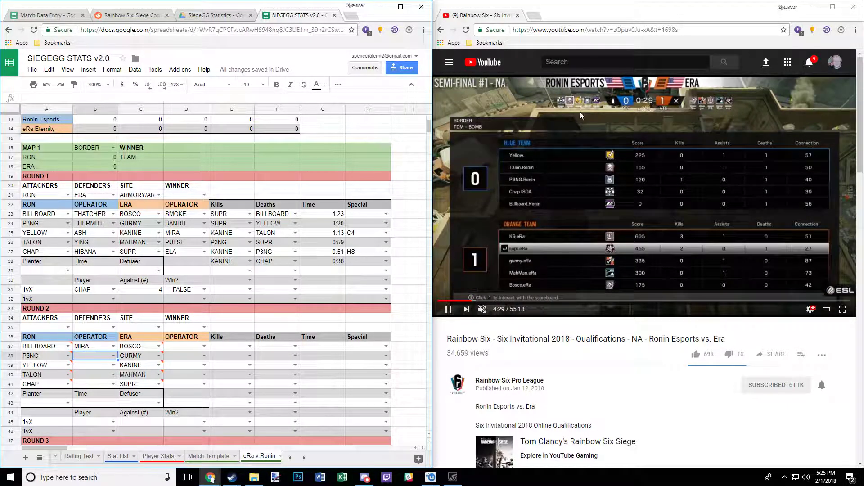
{"action": "type", "text": "roi"}
{"action": "key", "text": "BackSpace"}
{"action": "type", "text": "ok"}
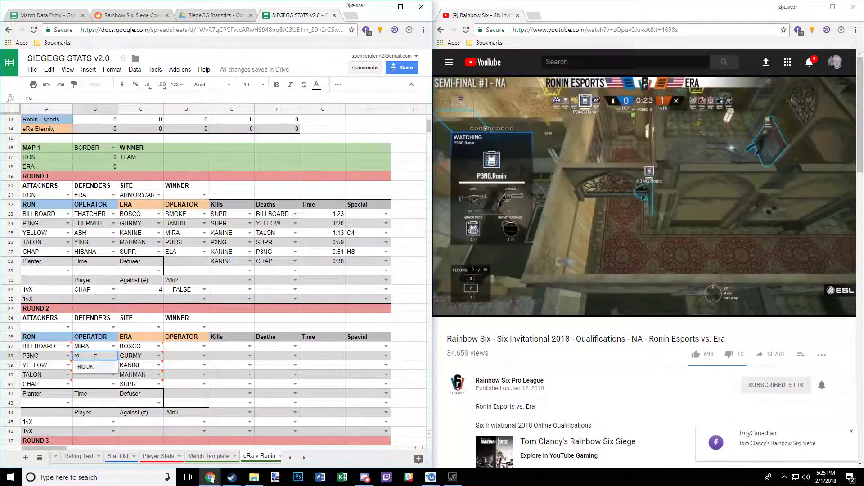
{"action": "key", "text": "Return"}
{"action": "type", "text": "ba"}
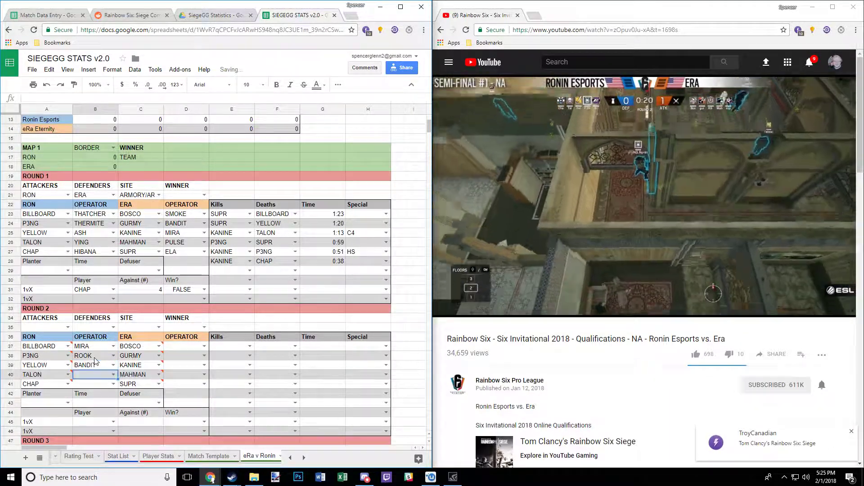
{"action": "key", "text": "Return"}
{"action": "type", "text": "sm"}
{"action": "key", "text": "Return"}
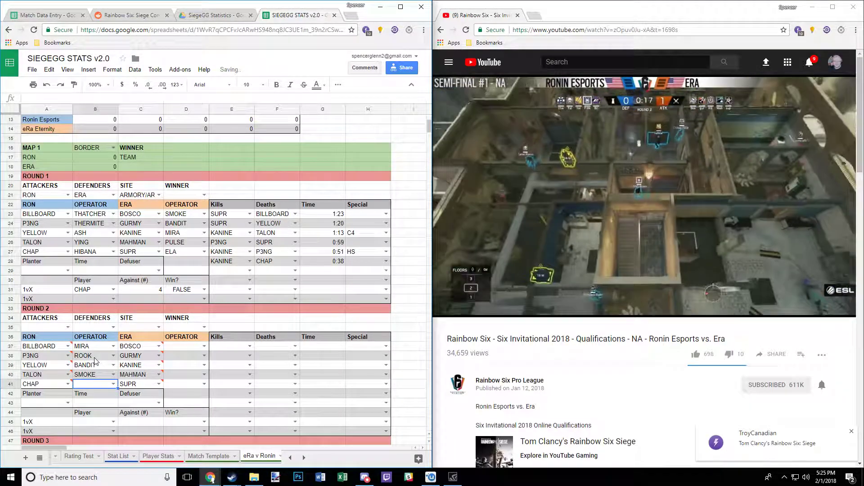
{"action": "type", "text": "d"}
{"action": "left_click", "coordinate": [95, 361]}
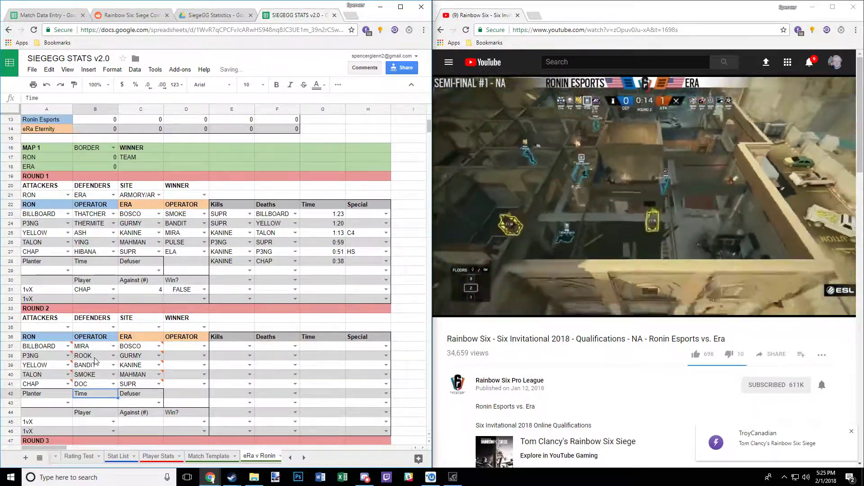
Enter the first two eRa Round 2 operators: SLEDGE for BOSCO and ASH for GURMY.
{"action": "key", "text": "Right"}
{"action": "key", "text": "Right"}
{"action": "key", "text": "Up"}
{"action": "key", "text": "Up"}
{"action": "key", "text": "Up"}
{"action": "key", "text": "Up"}
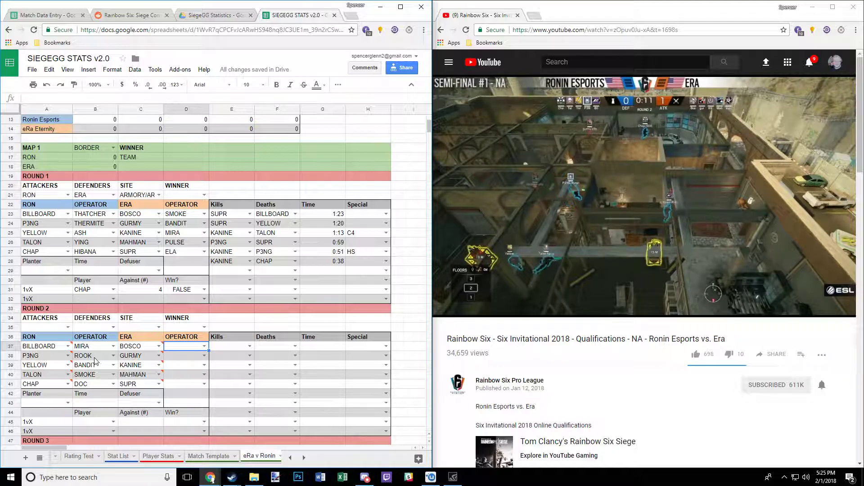
{"action": "type", "text": "sl"}
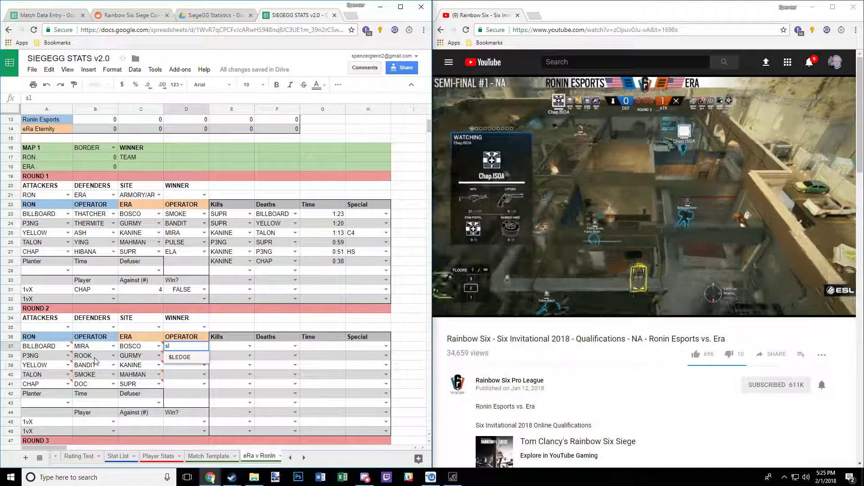
{"action": "key", "text": "Return"}
{"action": "type", "text": "as"}
{"action": "key", "text": "Return"}
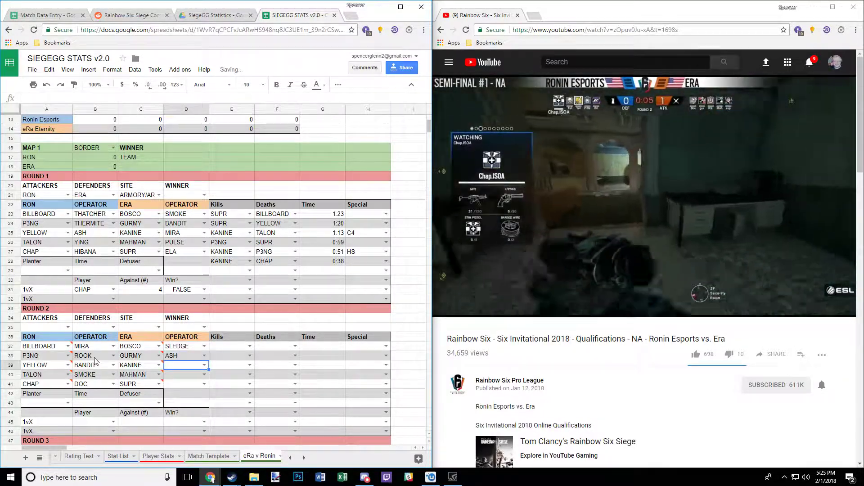
Complete the eRa Round 2 operators with THATCHER for KANINE, BUCK for MAHMAN and HIBANA for SUPR.
{"action": "type", "text": "th"}
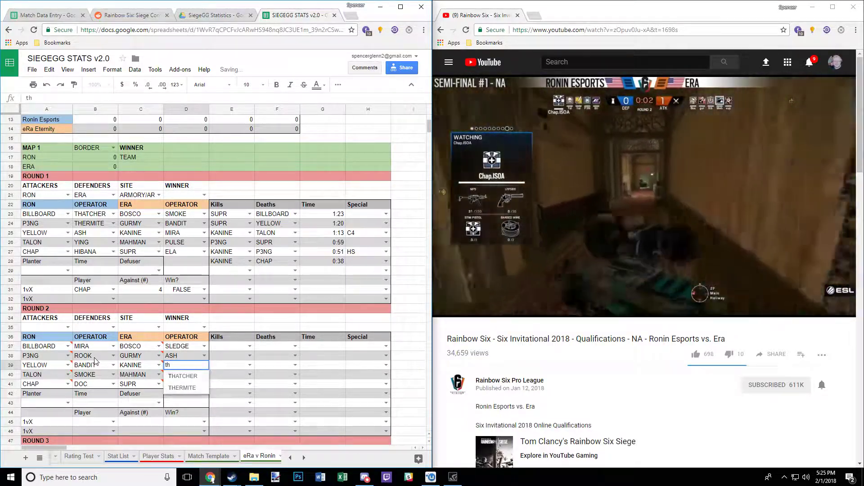
{"action": "key", "text": "Return"}
{"action": "type", "text": "bu"}
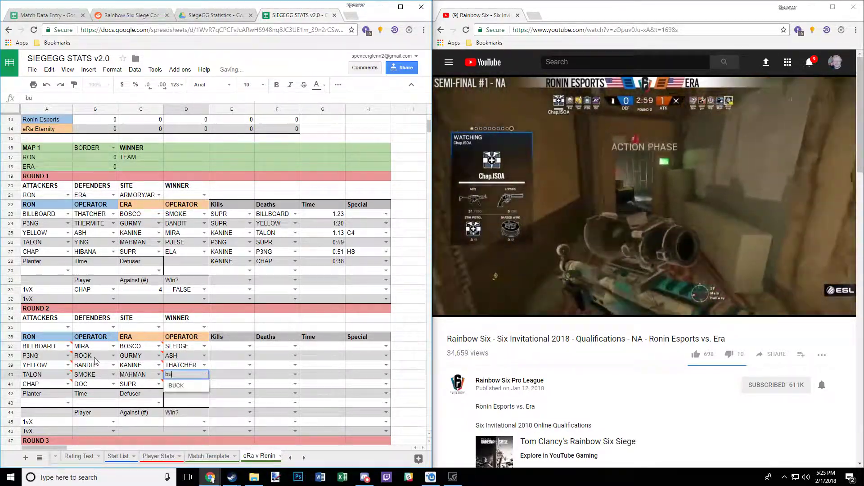
{"action": "key", "text": "Return"}
{"action": "type", "text": "h"}
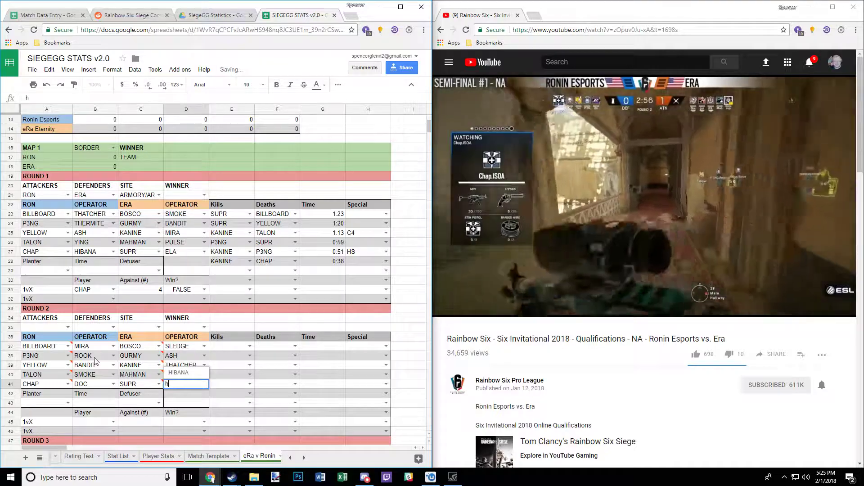
{"action": "key", "text": "Return"}
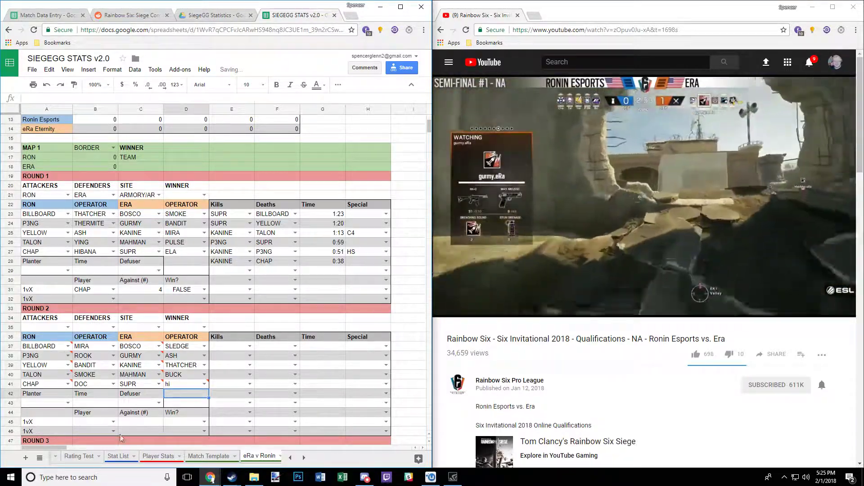
{"action": "left_click", "coordinate": [184, 385]}
{"action": "key", "text": "Return"}
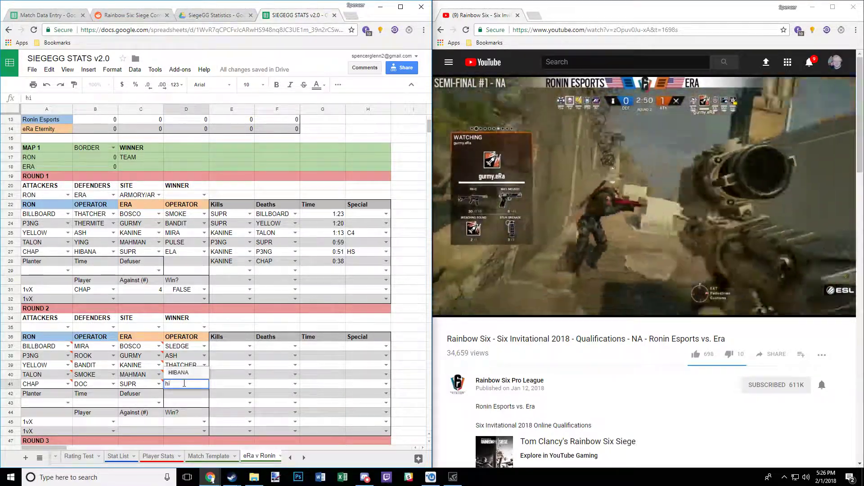
{"action": "key", "text": "Down"}
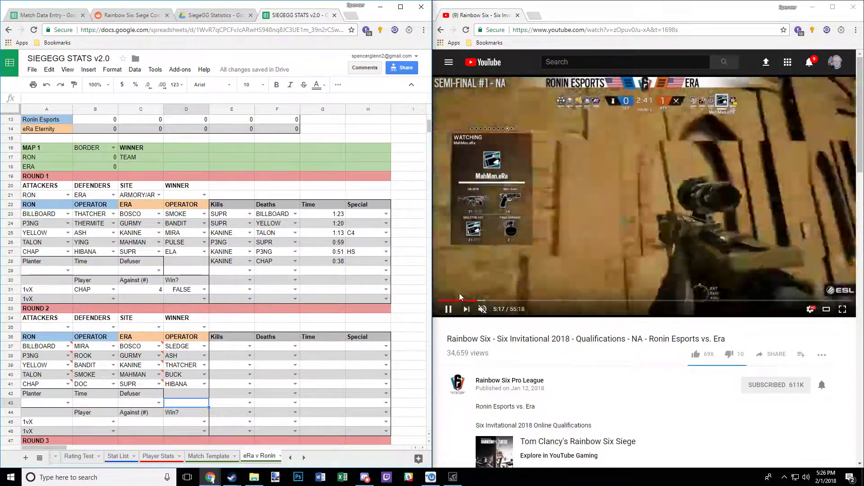
Skip the match video ahead through Round 2 to about 6:43.
{"action": "left_click", "coordinate": [479, 301]}
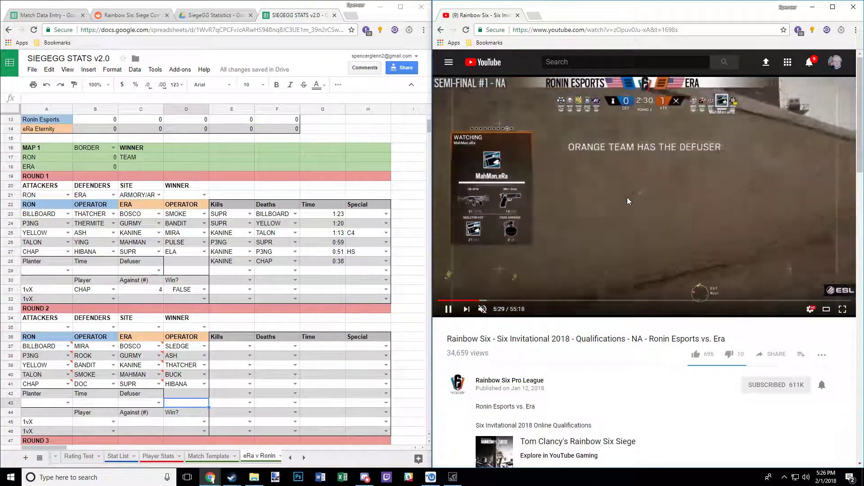
{"action": "key", "text": "l"}
{"action": "key", "text": "l"}
{"action": "key", "text": "l"}
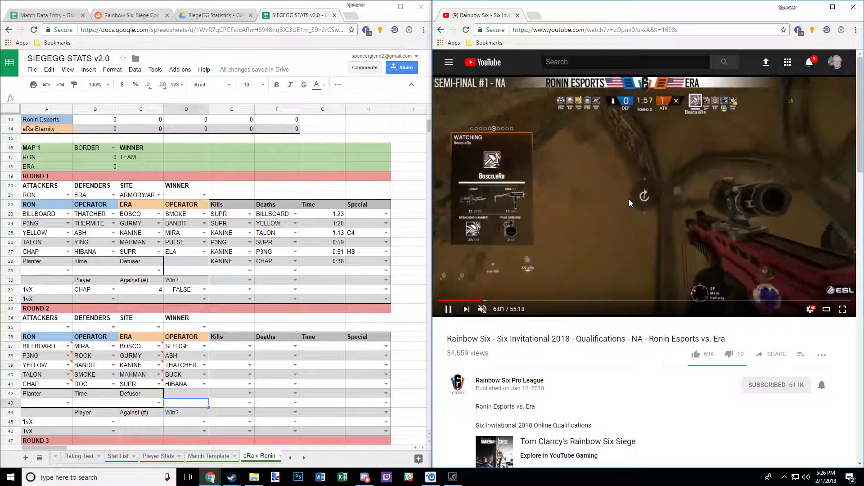
{"action": "key", "text": "Right"}
{"action": "key", "text": "Right"}
{"action": "key", "text": "Right"}
{"action": "key", "text": "Right"}
{"action": "key", "text": "Right"}
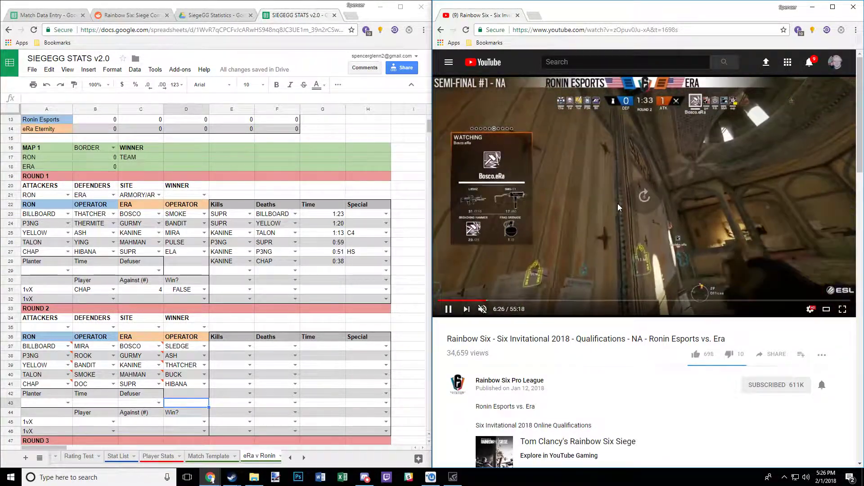
{"action": "key", "text": "Right"}
{"action": "key", "text": "Right"}
{"action": "key", "text": "Right"}
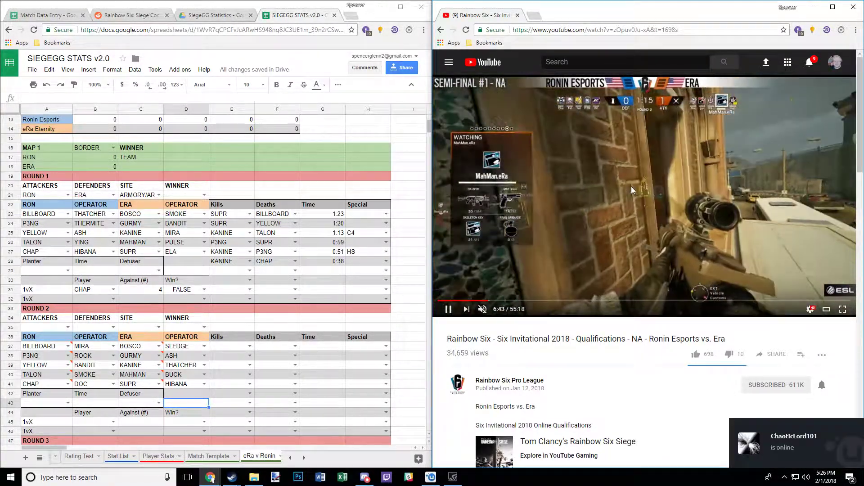
Pause the match video and set the Round 1 winner to ERA.
{"action": "left_click", "coordinate": [631, 186]}
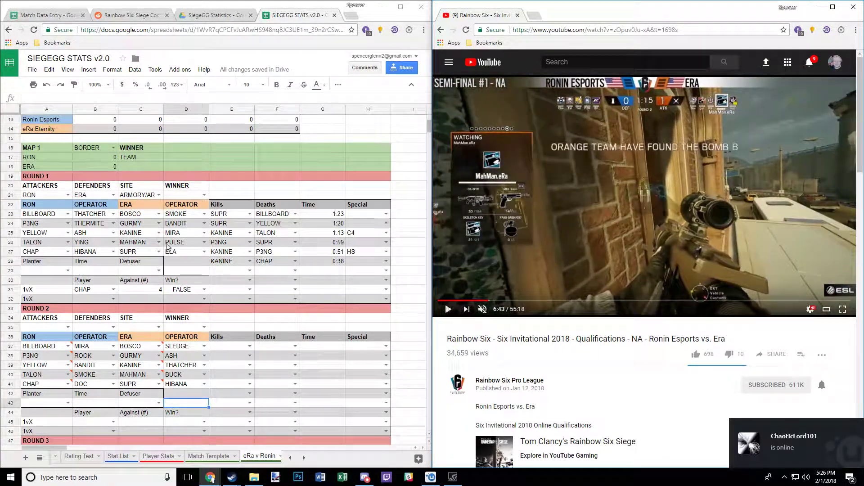
{"action": "left_click", "coordinate": [204, 195]}
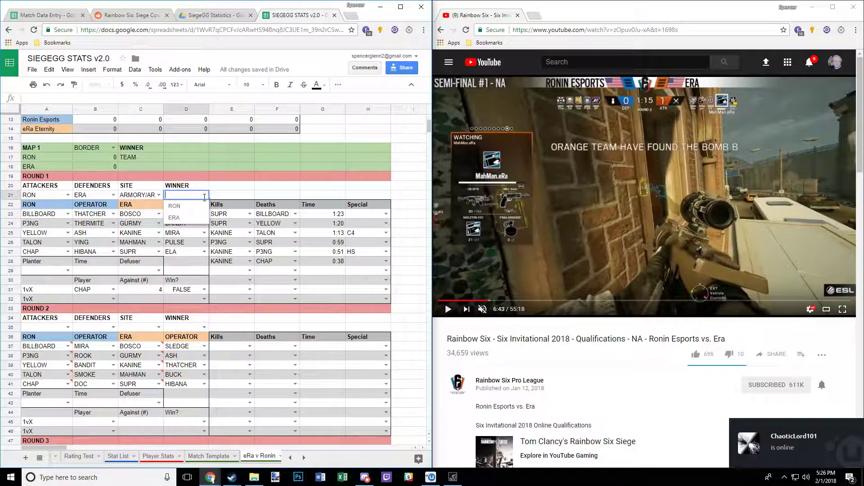
{"action": "left_click", "coordinate": [193, 218]}
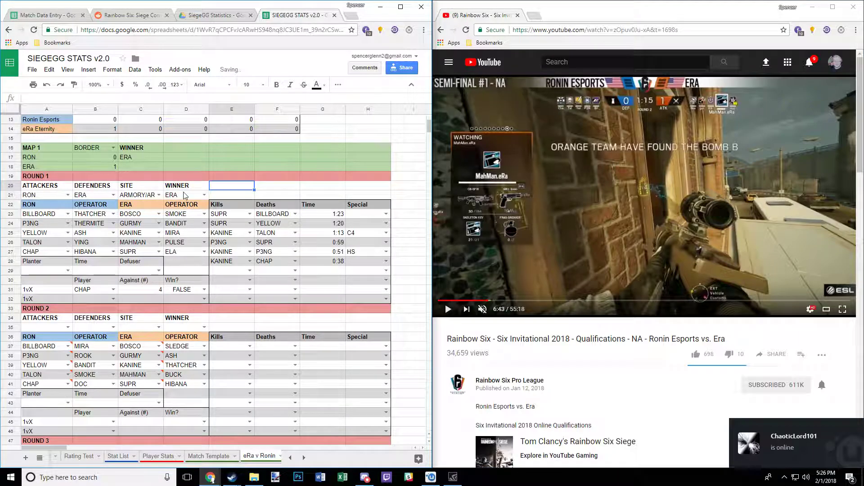
Play the match video to the first Round 2 kill, step back to replay it and pause at 7:11.
{"action": "left_click", "coordinate": [645, 213]}
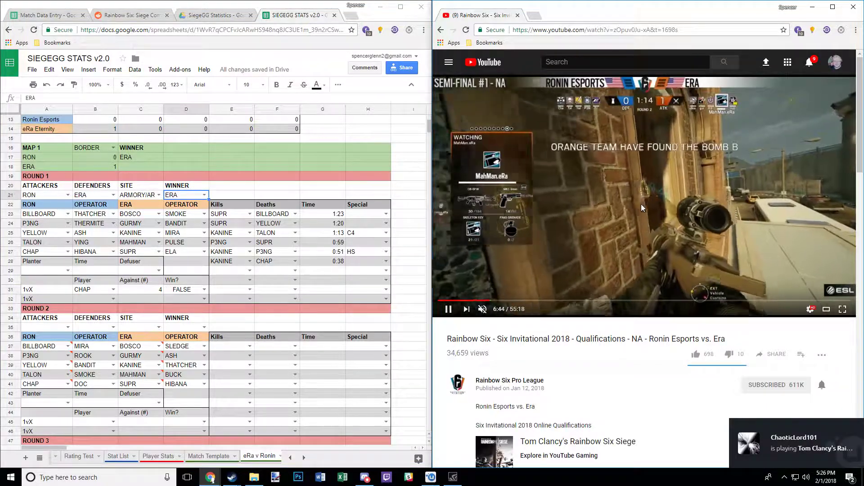
{"action": "left_click", "coordinate": [591, 216]}
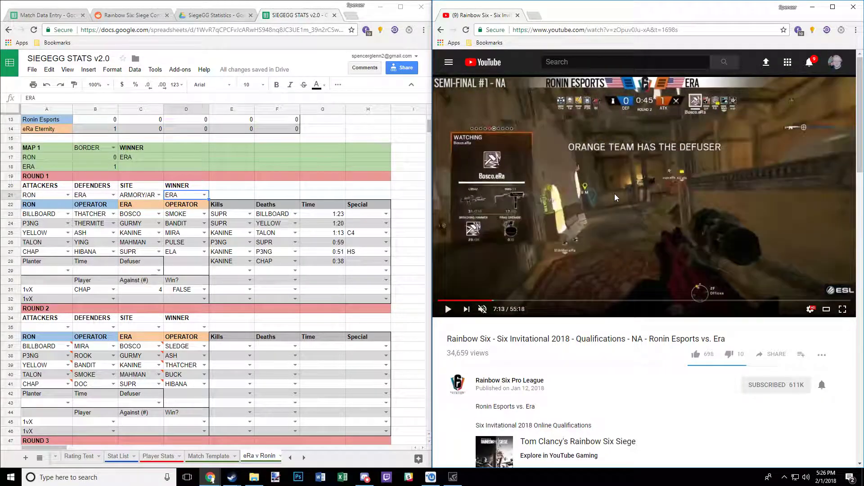
{"action": "left_click", "coordinate": [614, 195]}
{"action": "key", "text": "Left"}
{"action": "key", "text": "Left"}
{"action": "left_click", "coordinate": [614, 187]}
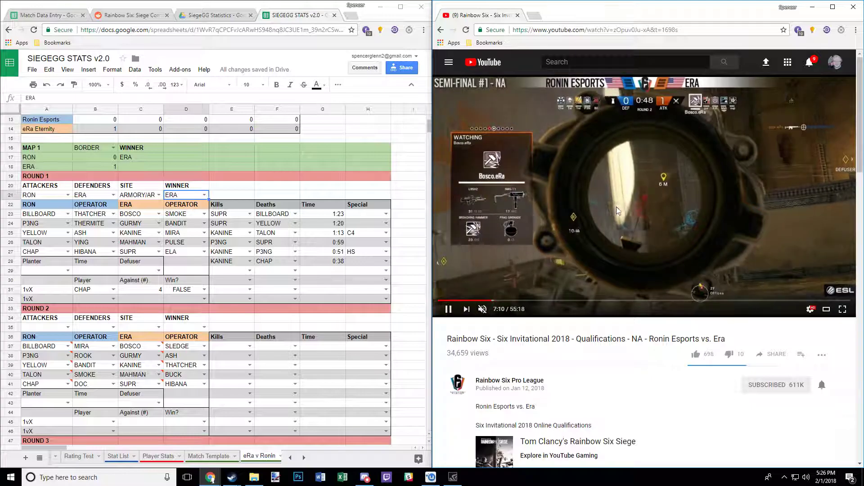
{"action": "left_click", "coordinate": [617, 206]}
Record the first Round 2 kill in row 37 with killer SUPR, death BILLBOARD, time 0:48 and Special HS.
{"action": "left_click", "coordinate": [249, 346]}
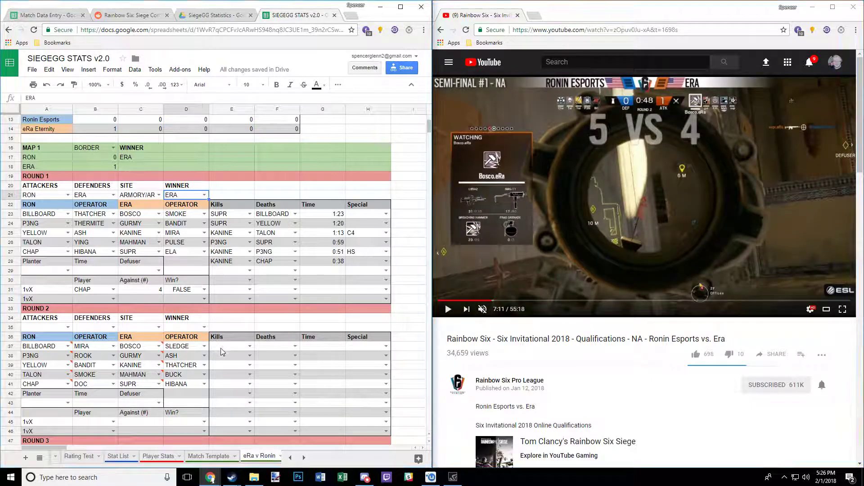
{"action": "left_click", "coordinate": [222, 461]}
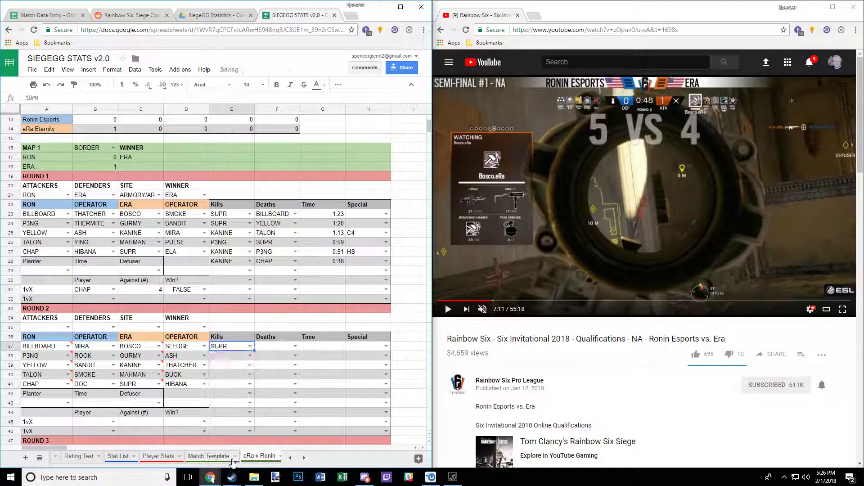
{"action": "left_click", "coordinate": [295, 346]}
{"action": "left_click", "coordinate": [275, 358]}
{"action": "left_click", "coordinate": [312, 343]}
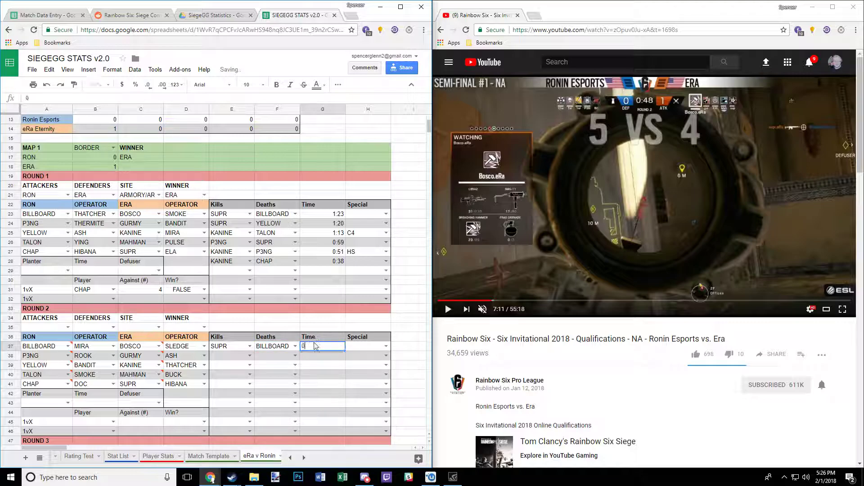
{"action": "type", "text": "0:48"}
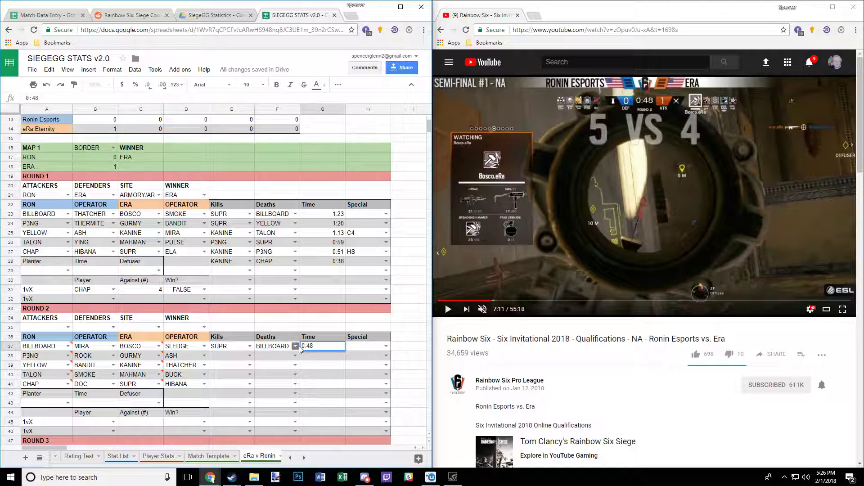
{"action": "double_click", "coordinate": [384, 346]}
{"action": "left_click", "coordinate": [385, 347]}
{"action": "left_click", "coordinate": [363, 359]}
{"action": "left_click", "coordinate": [321, 366]}
Play the match video on to the second Round 2 kill and pause at 7:23.
{"action": "left_click", "coordinate": [619, 234]}
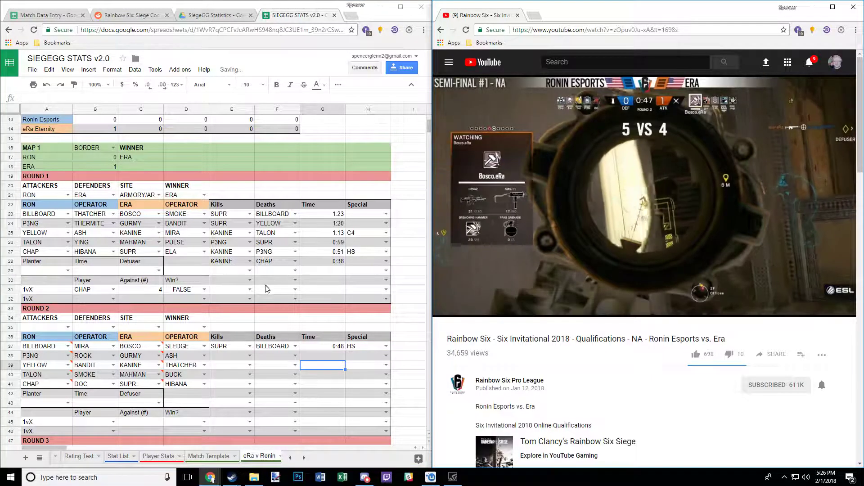
{"action": "scroll", "coordinate": [268, 289], "scroll_direction": "down", "scroll_amount": 4}
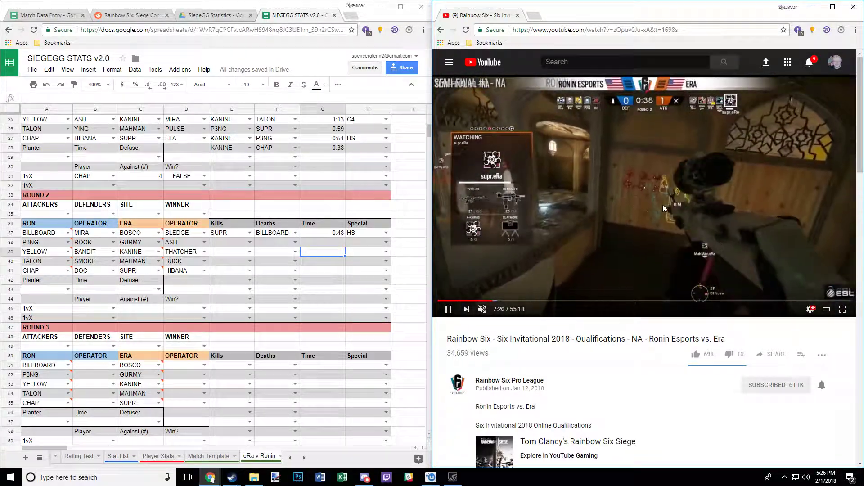
{"action": "left_click", "coordinate": [626, 198]}
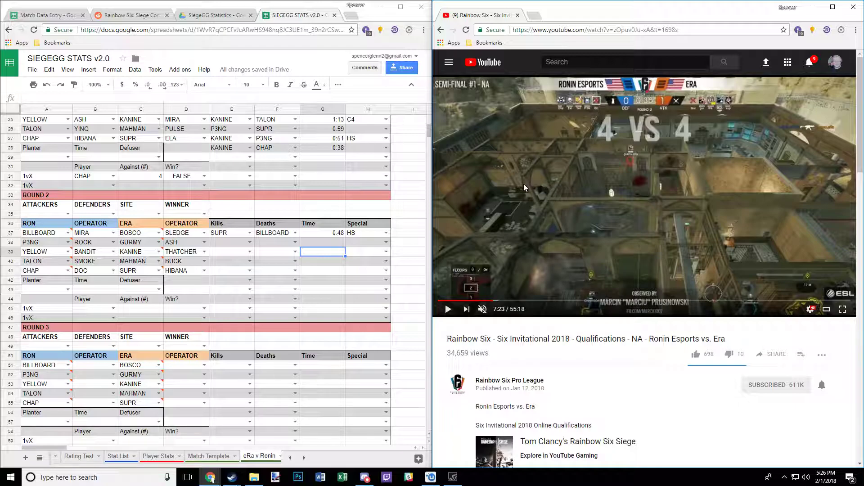
Record the second Round 2 kill in row 38 with killer CHAP, death BOSCO and time 0:36.
{"action": "left_click", "coordinate": [250, 242]}
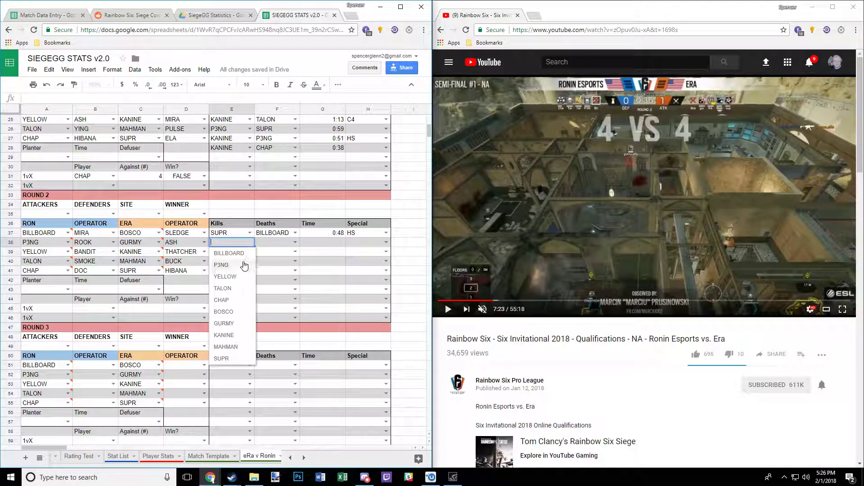
{"action": "left_click", "coordinate": [221, 300]}
{"action": "left_click", "coordinate": [295, 243]}
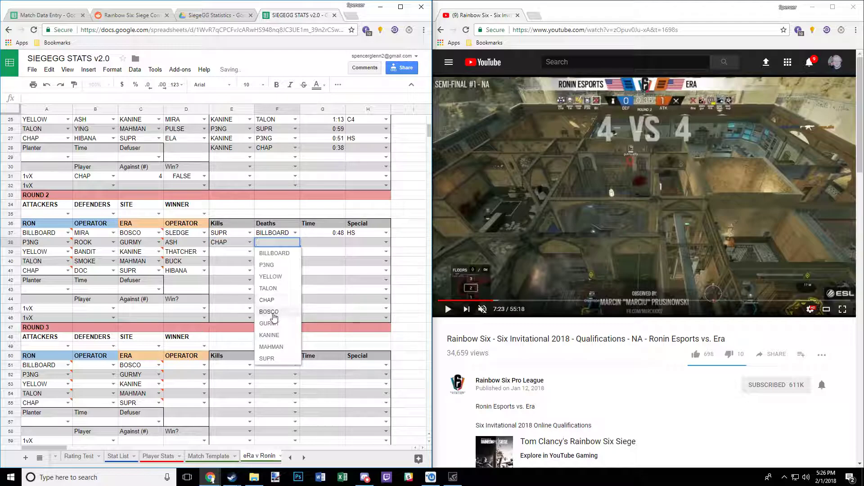
{"action": "left_click", "coordinate": [275, 312]}
{"action": "key", "text": "Tab"}
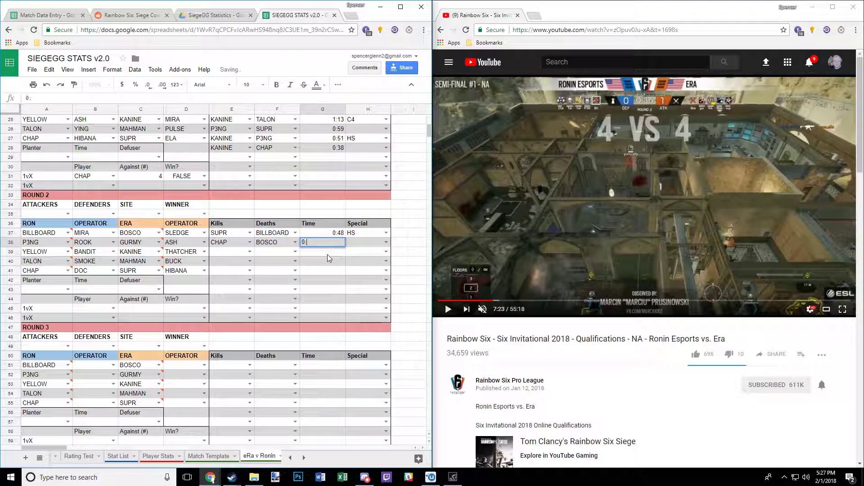
{"action": "type", "text": "0:36"}
{"action": "key", "text": "Tab"}
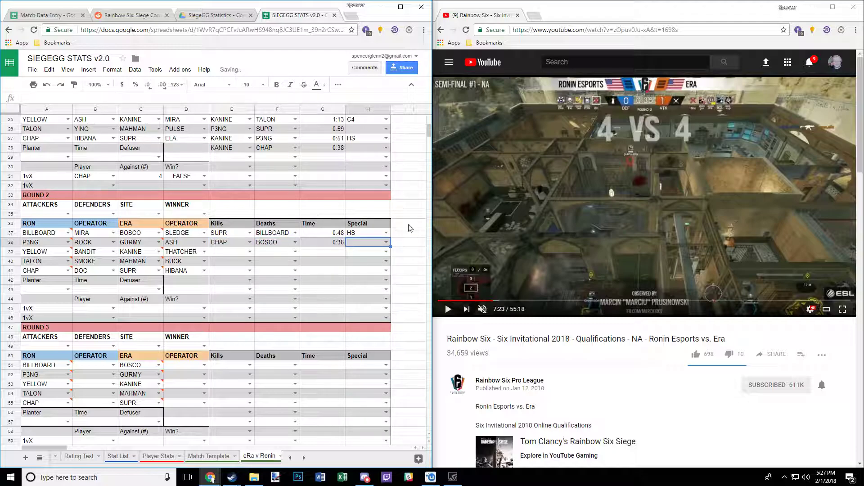
Play the match video on to 7:26 and record the third Round 2 kill in row 39: killer SUPR, death CHAP, time 0:33.
{"action": "left_click", "coordinate": [683, 175]}
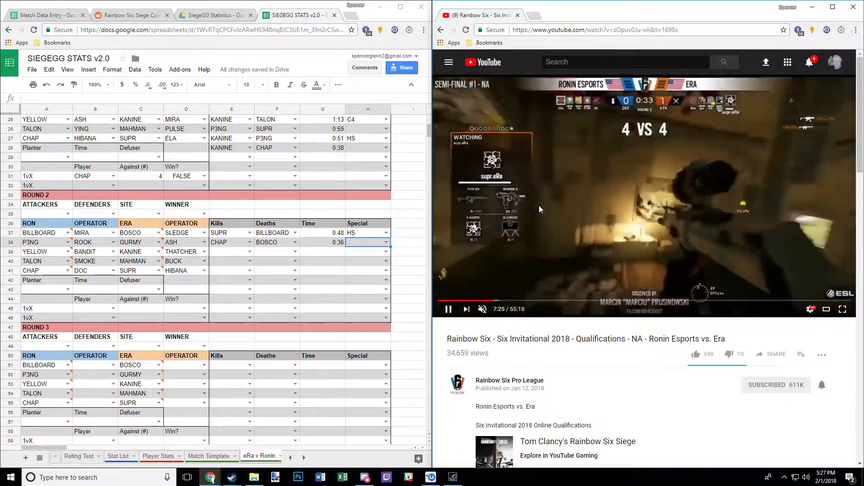
{"action": "left_click", "coordinate": [628, 179]}
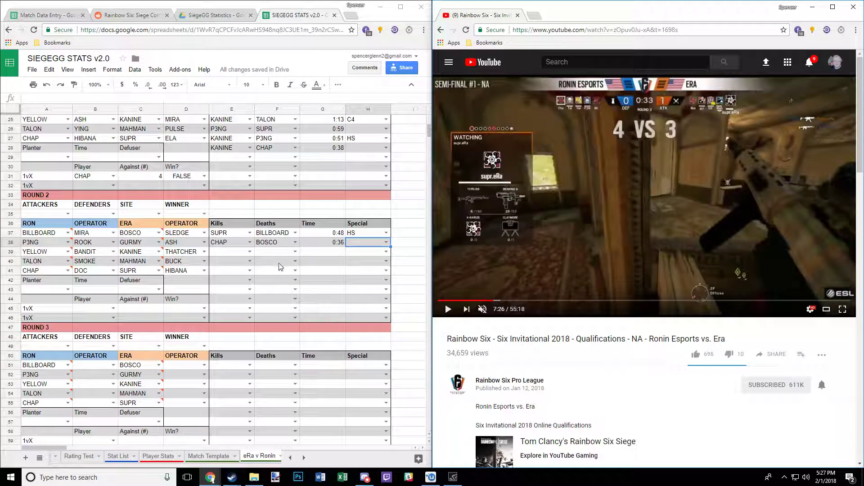
{"action": "left_click", "coordinate": [250, 252]}
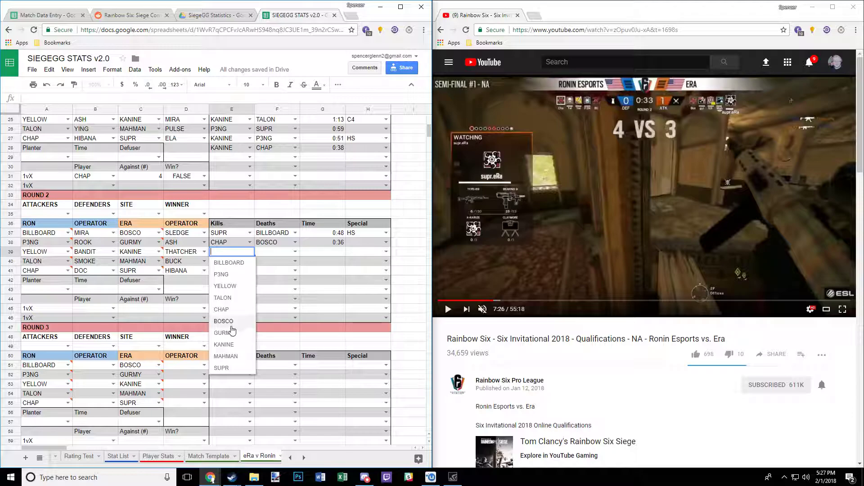
{"action": "left_click", "coordinate": [232, 370]}
{"action": "left_click", "coordinate": [295, 251]}
{"action": "left_click", "coordinate": [269, 309]}
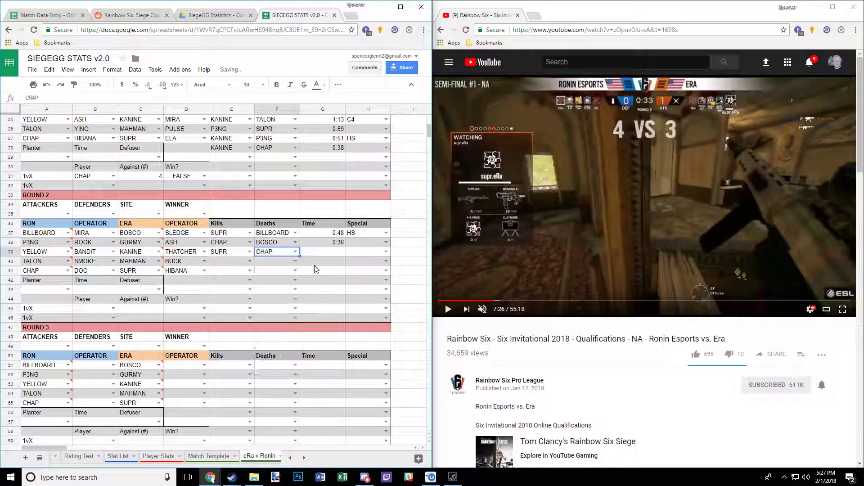
{"action": "left_click", "coordinate": [329, 255]}
{"action": "type", "text": "0:33"}
{"action": "key", "text": "Tab"}
Play the match video on to 7:33 and record the fourth Round 2 kill in row 40: killer YELLOW, death SUPR, time 0:25.
{"action": "left_click", "coordinate": [665, 189]}
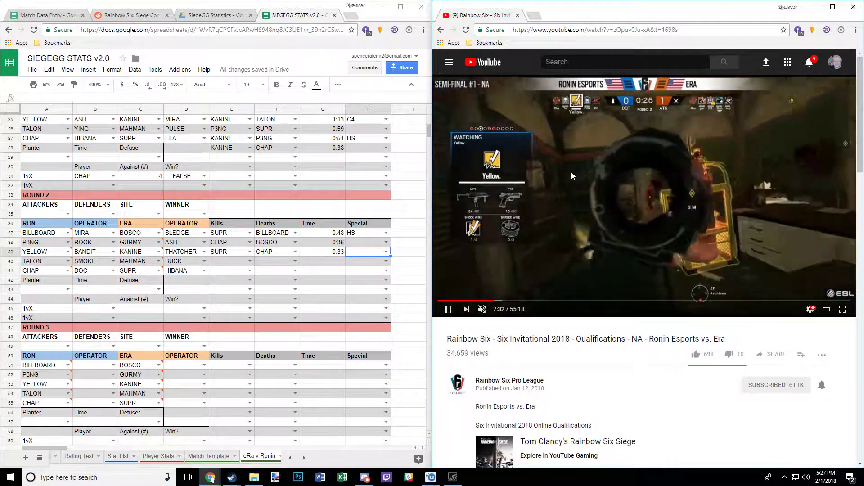
{"action": "left_click", "coordinate": [569, 174]}
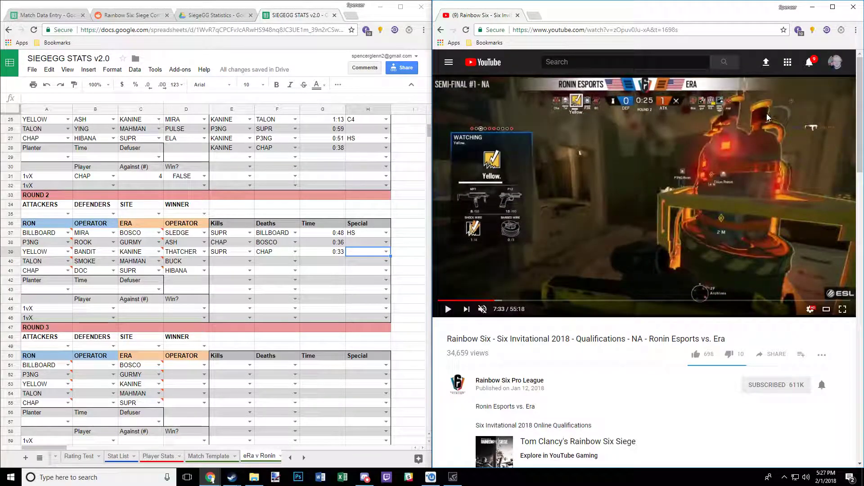
{"action": "left_click", "coordinate": [248, 261]}
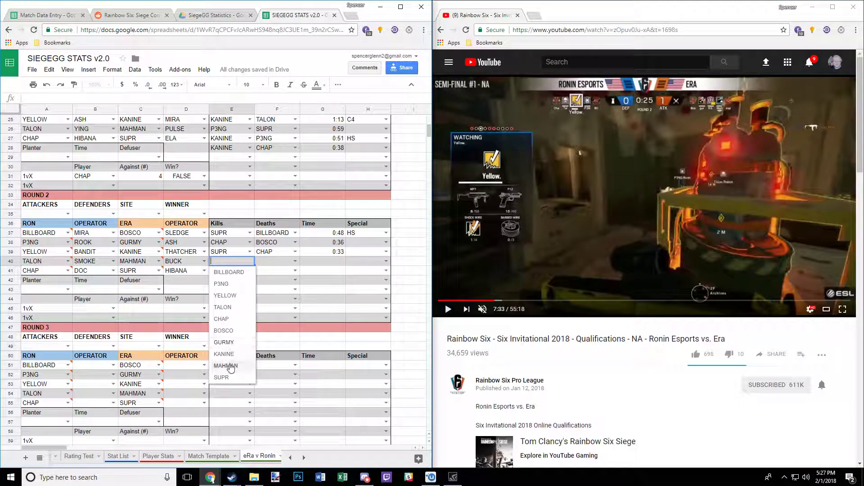
{"action": "left_click", "coordinate": [225, 296]}
{"action": "left_click", "coordinate": [295, 261]}
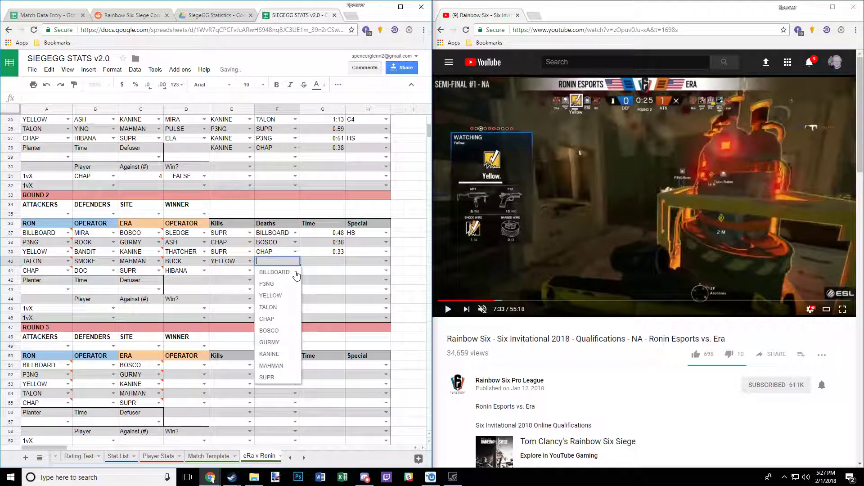
{"action": "left_click", "coordinate": [279, 377]}
{"action": "left_click", "coordinate": [328, 262]}
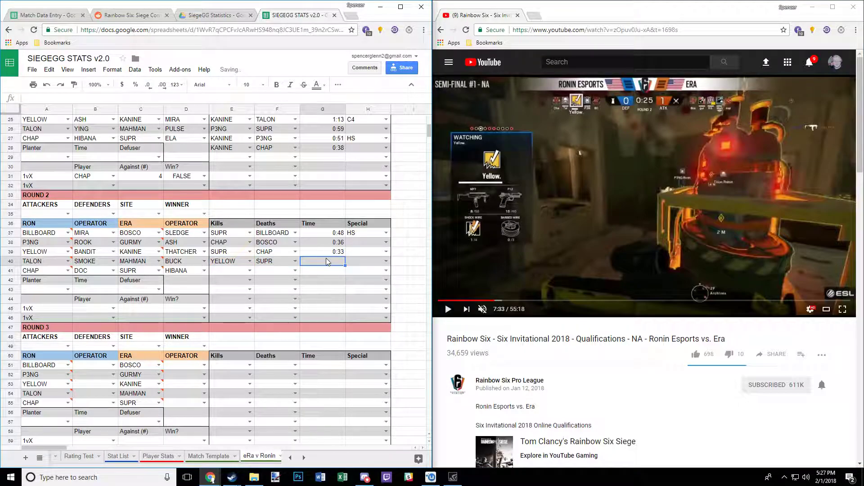
{"action": "type", "text": "0:25"}
{"action": "key", "text": "Tab"}
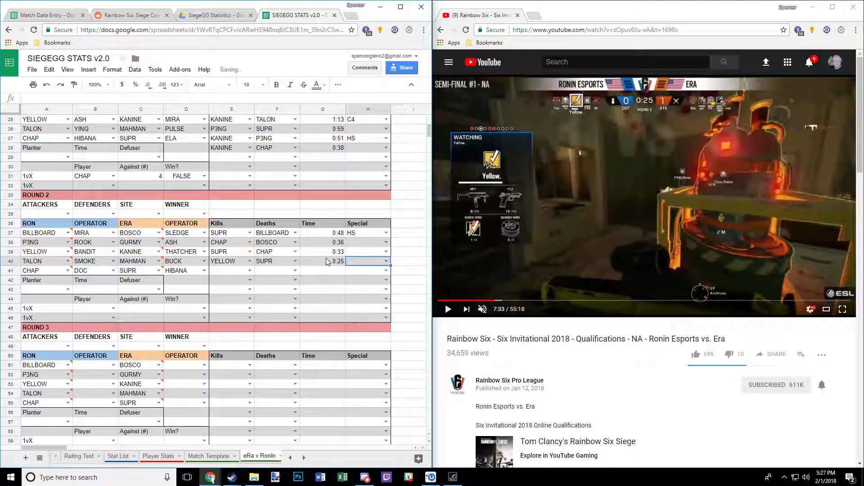
Play the match video on to 7:43 and record the fifth Round 2 kill in row 41: killer MAHMAN, death YELLOW, time 0:15.
{"action": "left_click", "coordinate": [612, 204]}
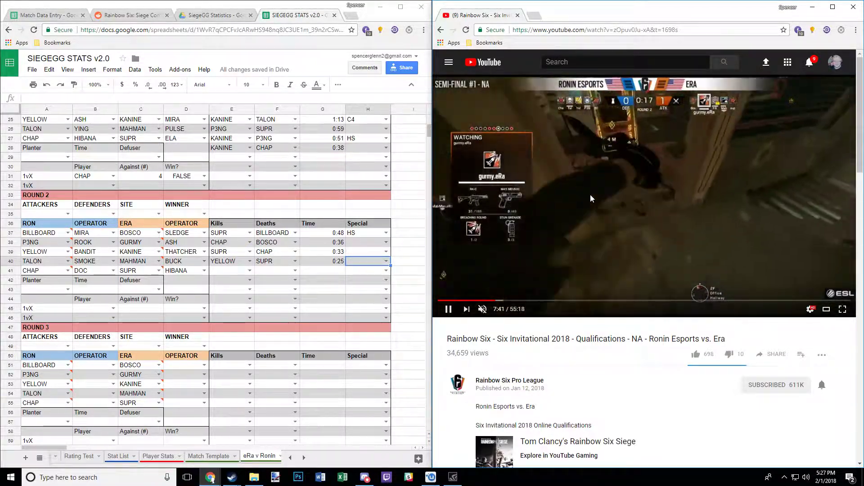
{"action": "left_click", "coordinate": [587, 198]}
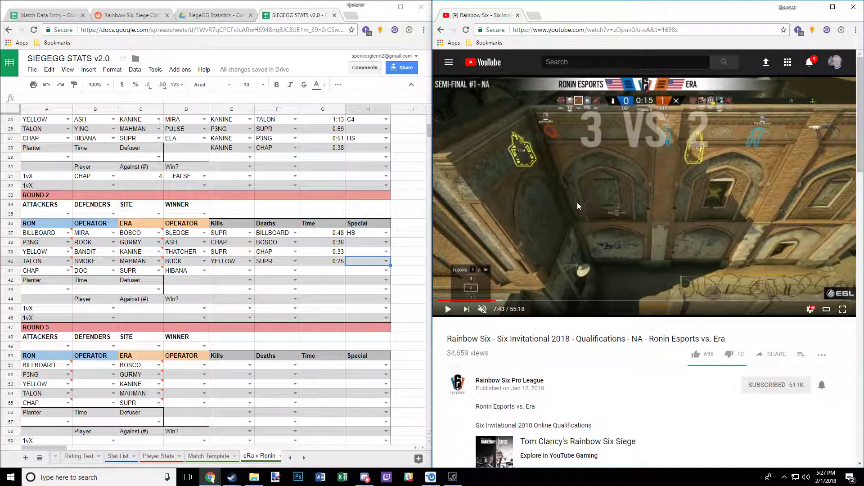
{"action": "double_click", "coordinate": [247, 271]}
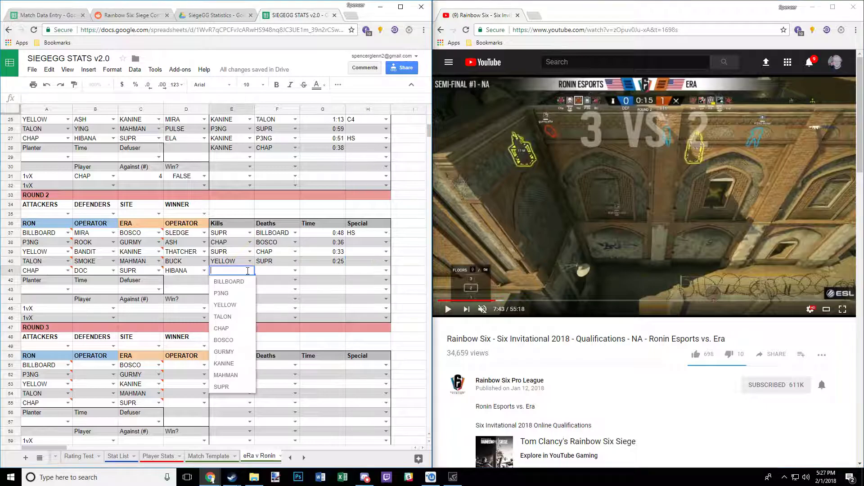
{"action": "left_click", "coordinate": [233, 374]}
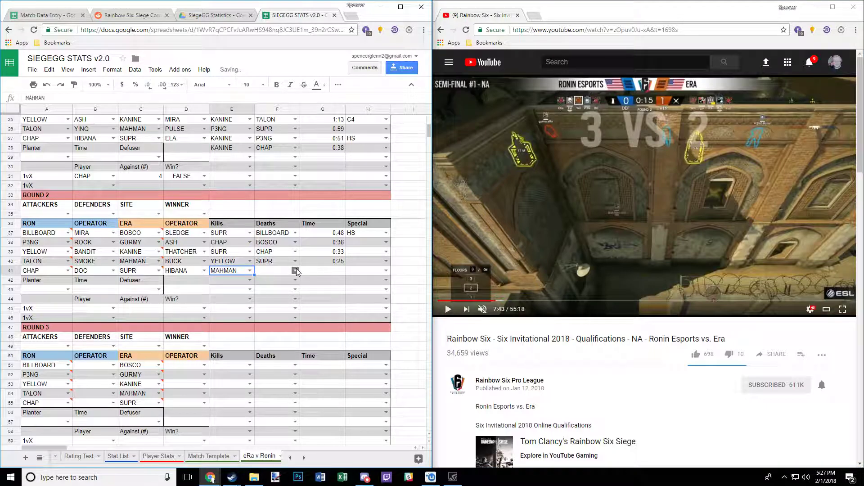
{"action": "double_click", "coordinate": [296, 268]}
{"action": "left_click", "coordinate": [275, 305]}
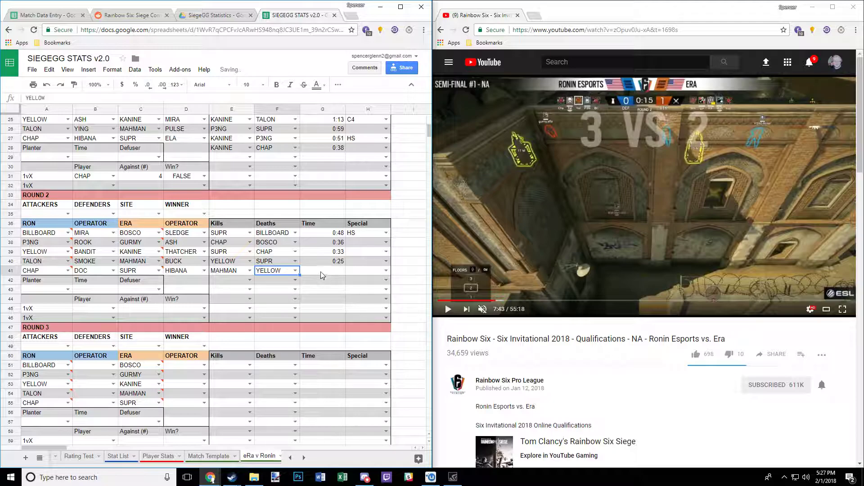
{"action": "left_click", "coordinate": [327, 264]}
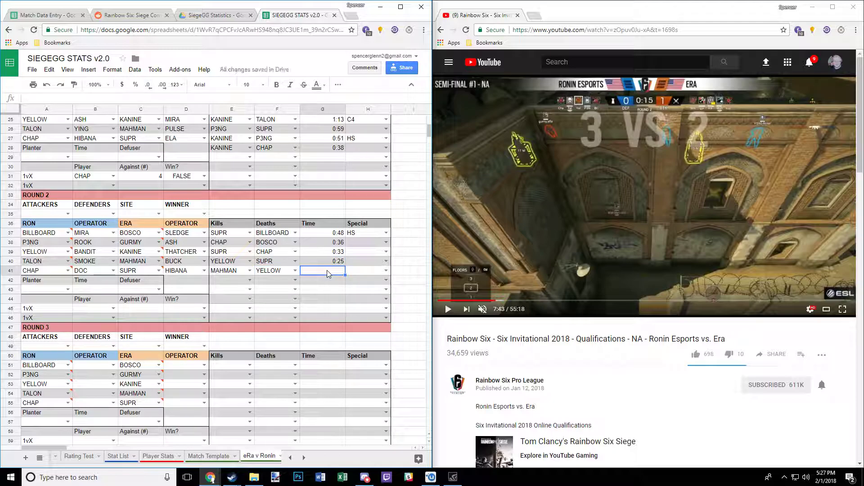
{"action": "type", "text": "0:15"}
{"action": "key", "text": "Tab"}
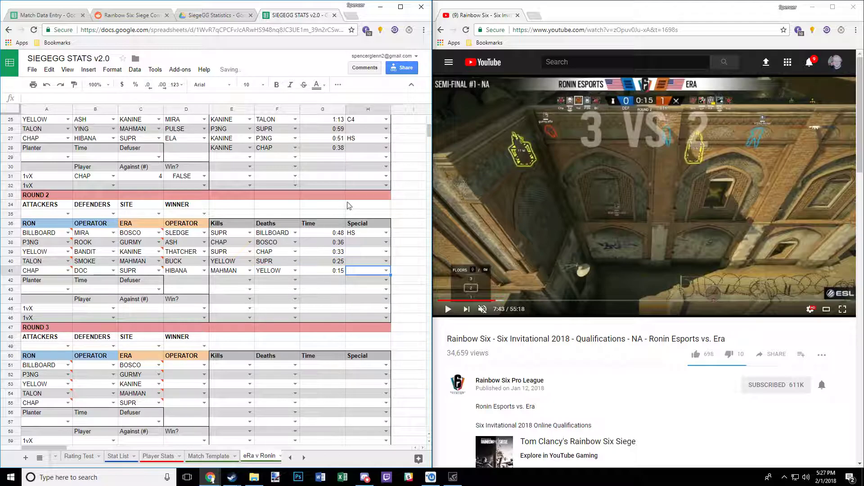
Play the match video on to 7:45 and record the next kill in row 42: killer TALON, death MAHMAN, time 0:13, Special HS.
{"action": "left_click", "coordinate": [582, 210]}
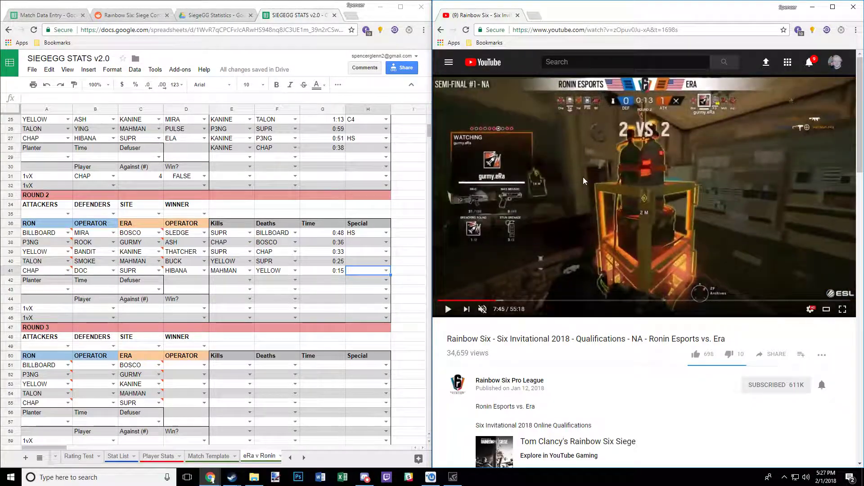
{"action": "left_click", "coordinate": [247, 280]}
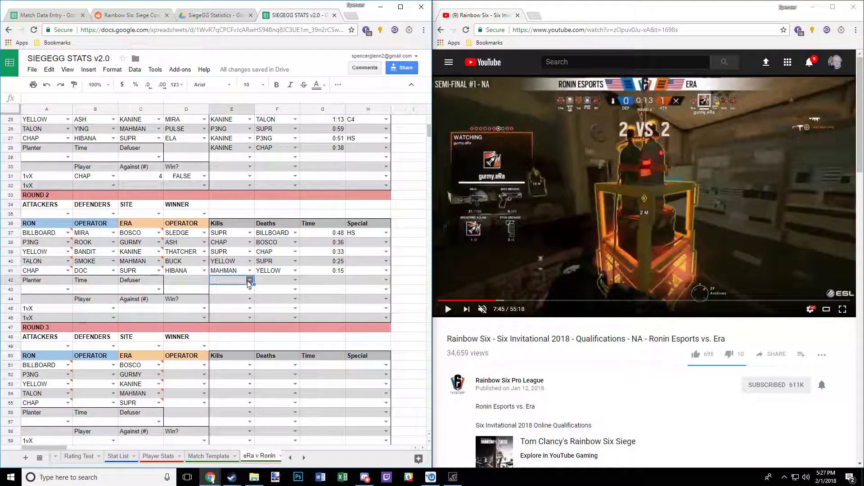
{"action": "left_click", "coordinate": [234, 326]}
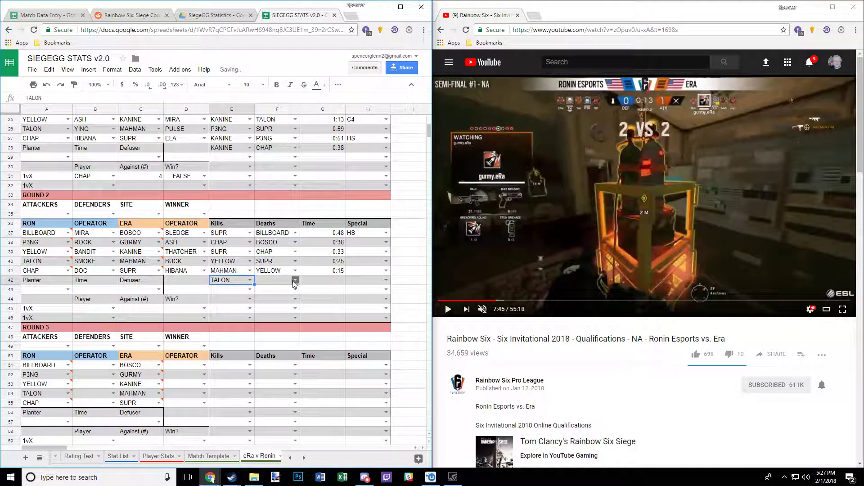
{"action": "left_click", "coordinate": [295, 281]}
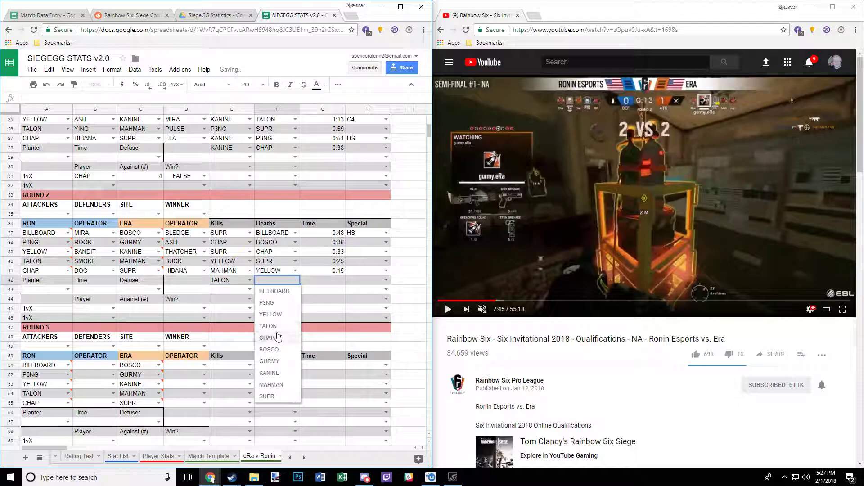
{"action": "left_click", "coordinate": [271, 385]}
{"action": "left_click", "coordinate": [323, 278]}
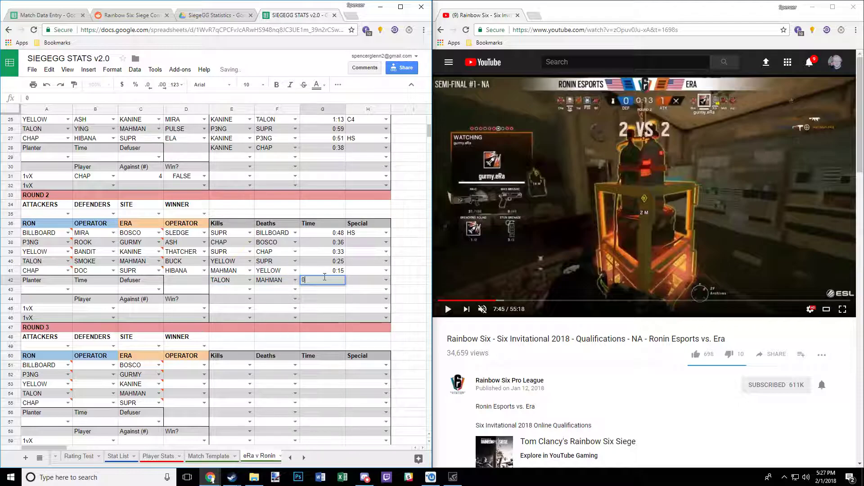
{"action": "type", "text": "0:13"}
{"action": "key", "text": "Return"}
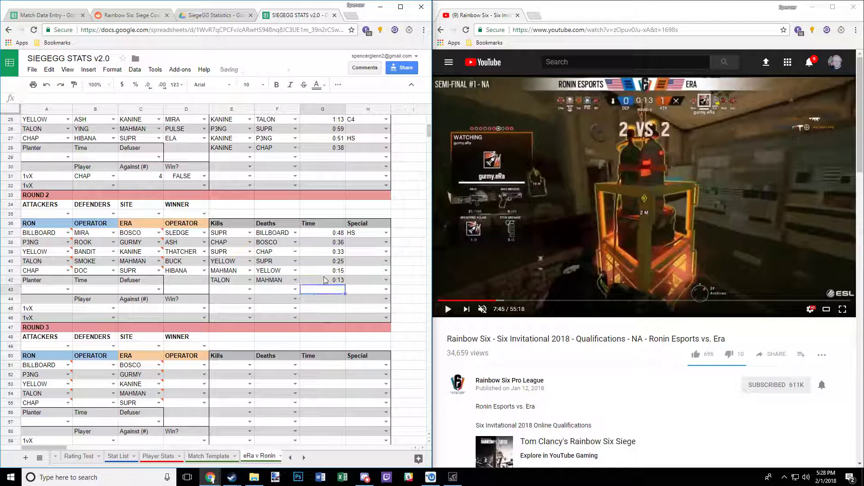
{"action": "left_click", "coordinate": [386, 281]}
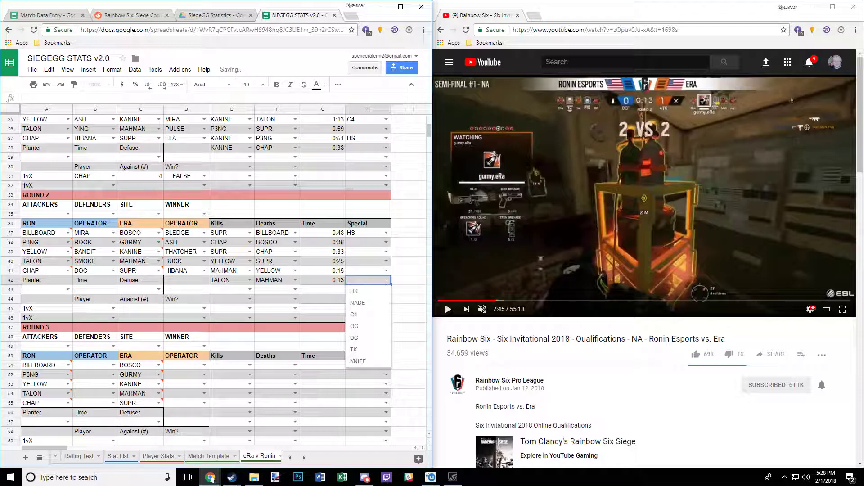
{"action": "left_click", "coordinate": [367, 295]}
Play the match video on to 7:58 and record the next kill in row 43: killer KANINE, death P3NG, time 0:00, Special HS.
{"action": "left_click", "coordinate": [568, 237]}
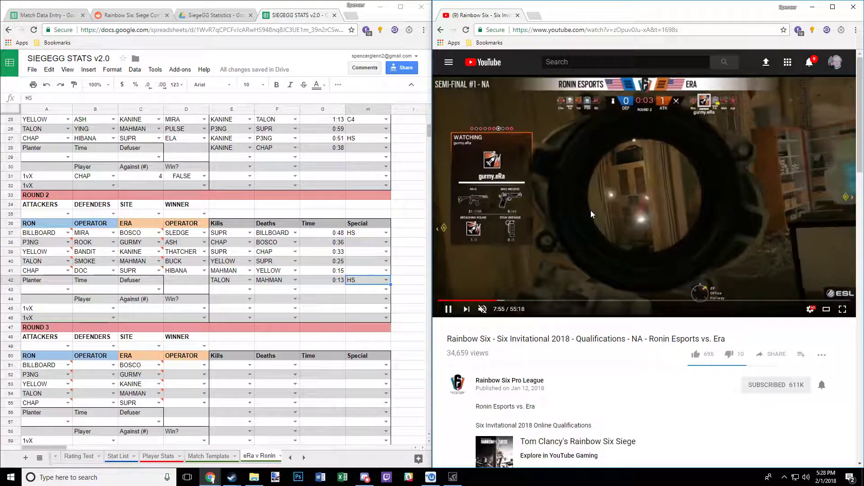
{"action": "left_click", "coordinate": [591, 210]}
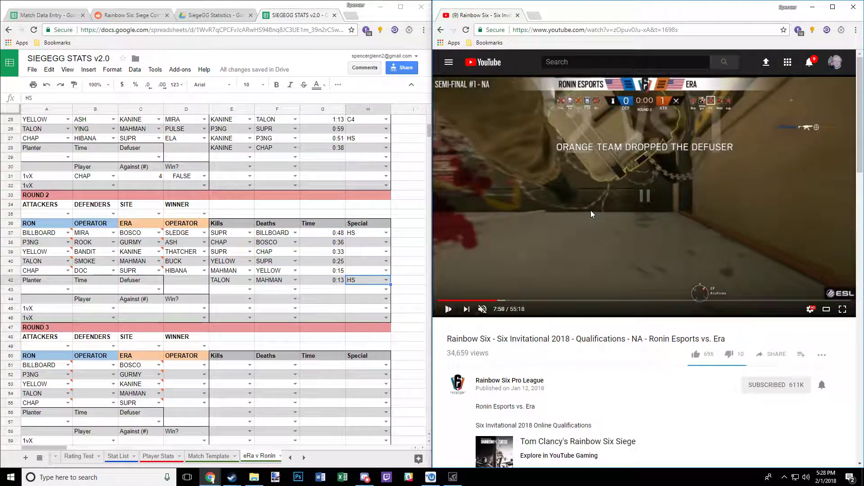
{"action": "left_click", "coordinate": [250, 290]}
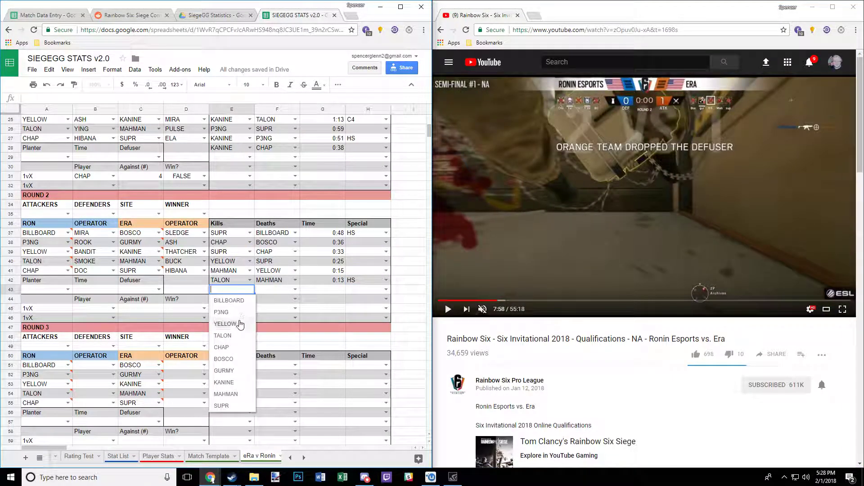
{"action": "left_click", "coordinate": [228, 382]}
{"action": "left_click", "coordinate": [294, 290]}
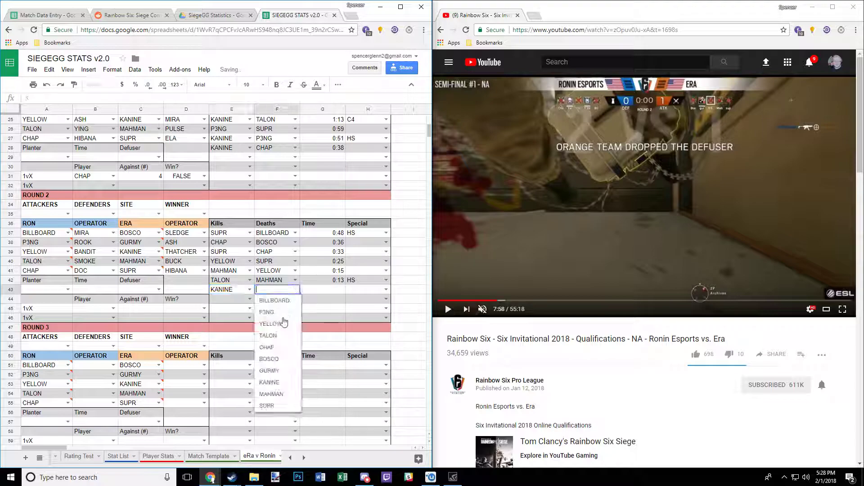
{"action": "left_click", "coordinate": [277, 313]}
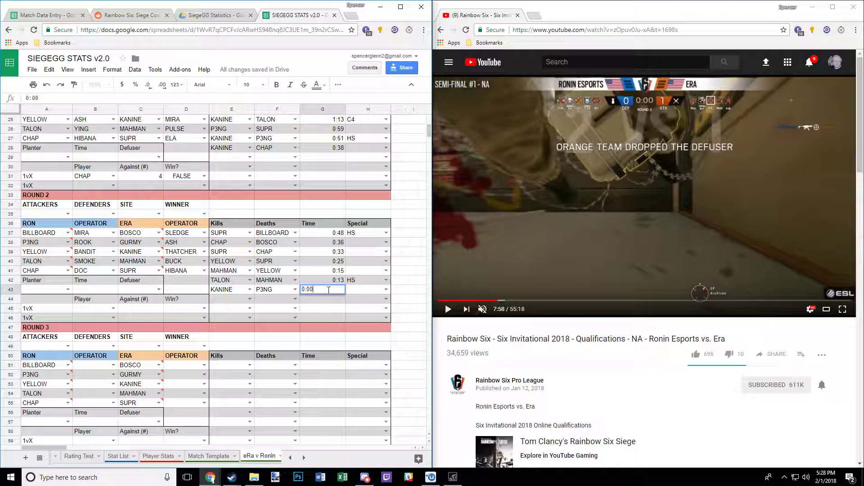
{"action": "left_click", "coordinate": [329, 290]}
{"action": "type", "text": "0:00"}
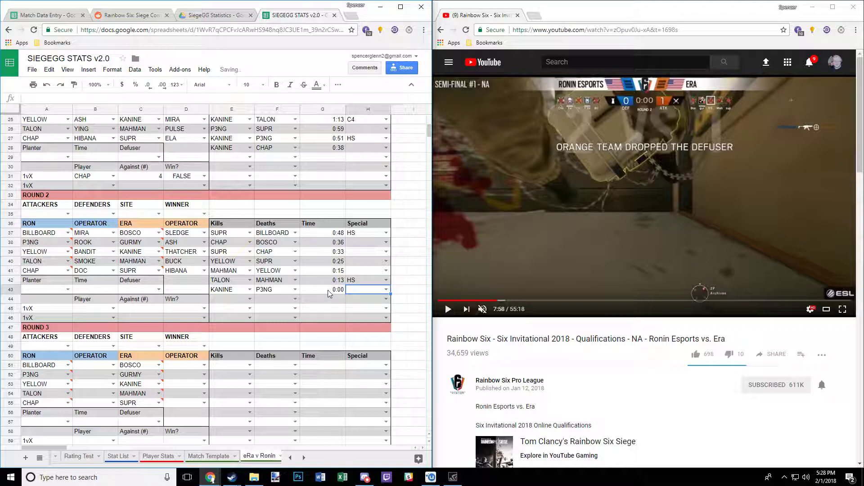
{"action": "left_click", "coordinate": [385, 290]}
{"action": "left_click", "coordinate": [369, 303]}
Replay the end of Round 2 up to 7:58 and record the 1vX in row 45: player GURMY, against 2, Win FALSE.
{"action": "left_click", "coordinate": [538, 244]}
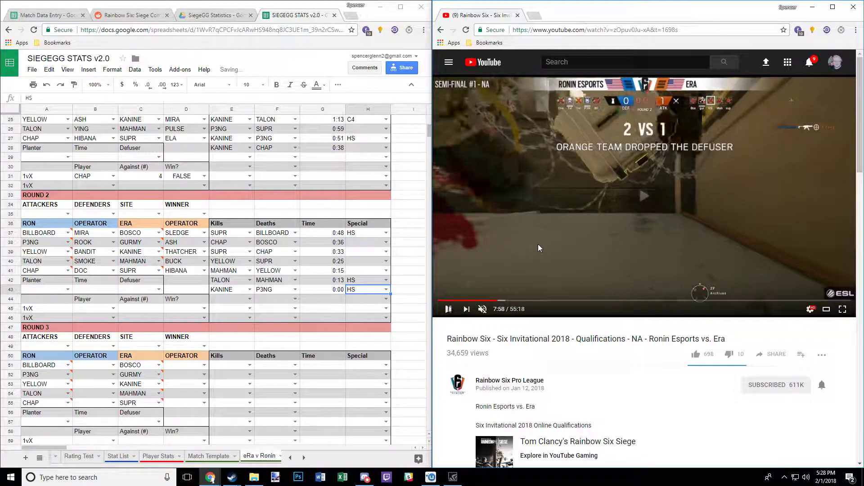
{"action": "left_click", "coordinate": [563, 211]}
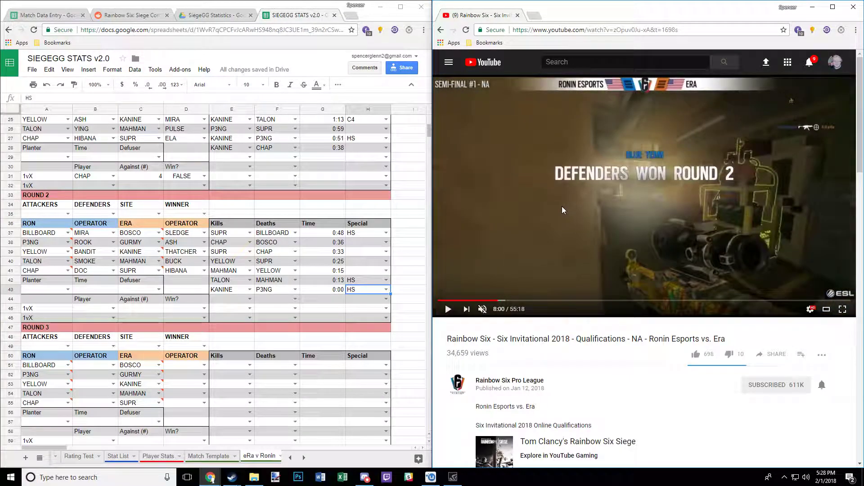
{"action": "left_click", "coordinate": [496, 300]}
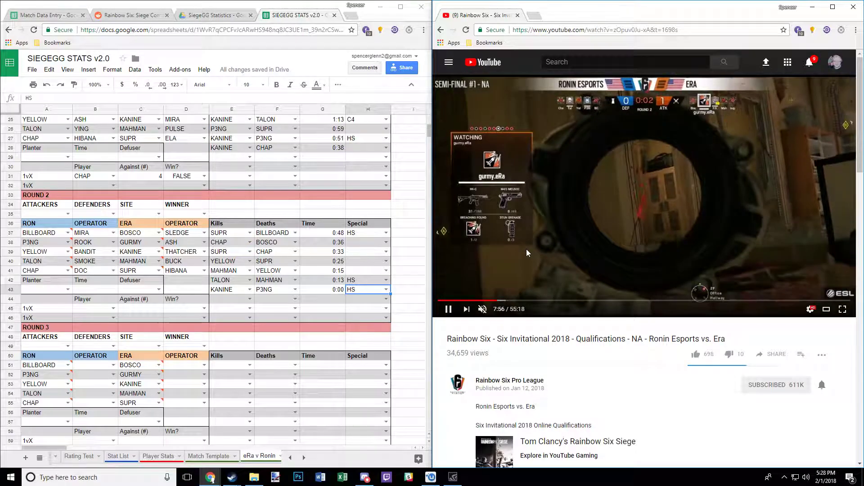
{"action": "left_click", "coordinate": [541, 232]}
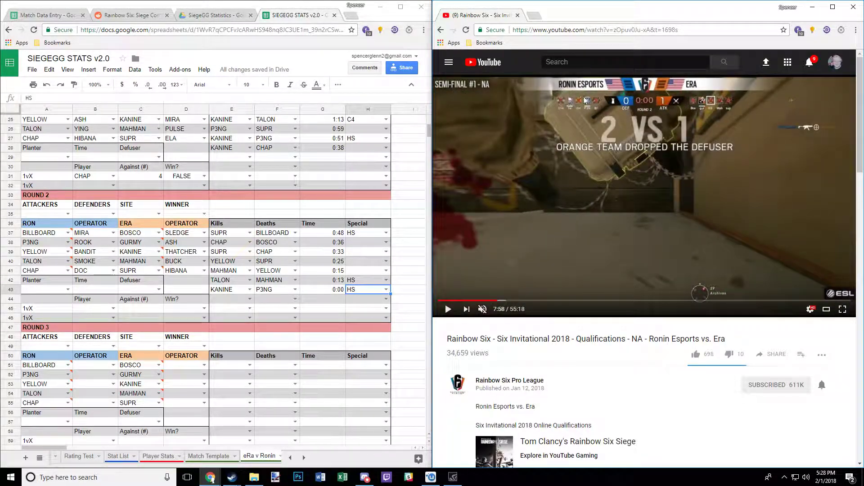
{"action": "left_click", "coordinate": [114, 308]}
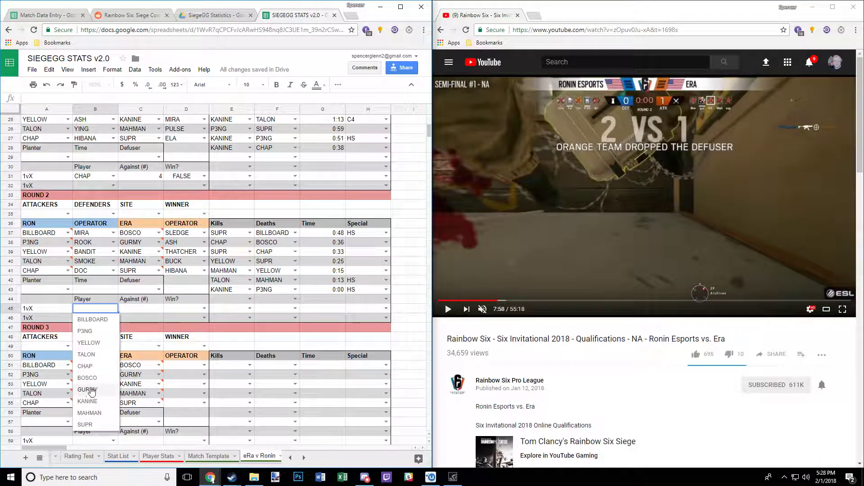
{"action": "left_click", "coordinate": [98, 390]}
{"action": "left_click", "coordinate": [143, 312]}
{"action": "type", "text": "2"}
{"action": "left_click", "coordinate": [202, 309]}
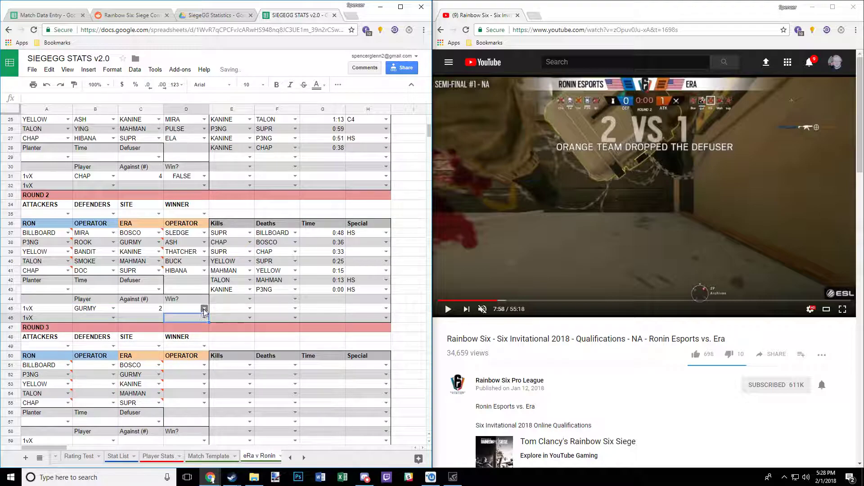
{"action": "left_click", "coordinate": [195, 328]}
{"action": "left_click", "coordinate": [232, 310]}
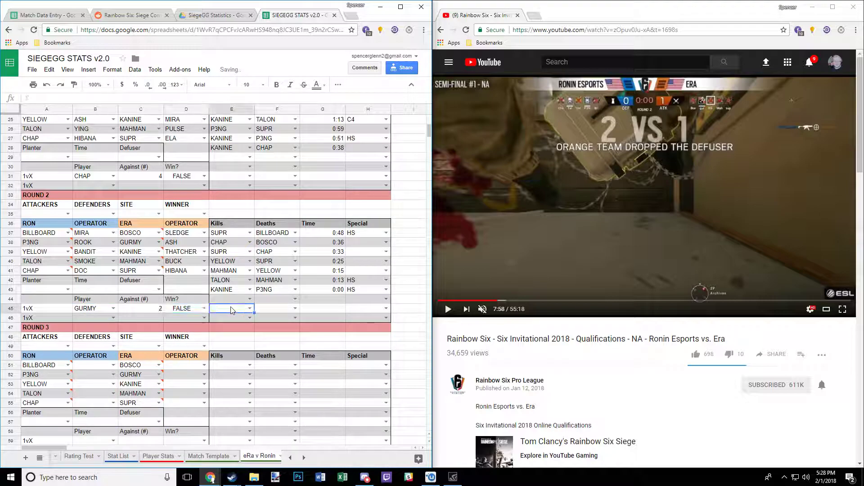
Play the match video on to 8:03 and review the Round 2 Planter, Time and Defuser cells in row 43.
{"action": "left_click", "coordinate": [578, 234]}
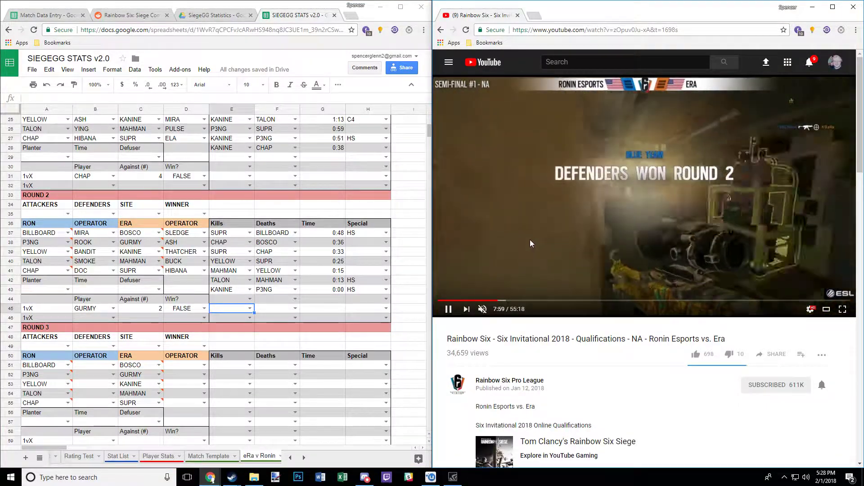
{"action": "left_click", "coordinate": [566, 233]}
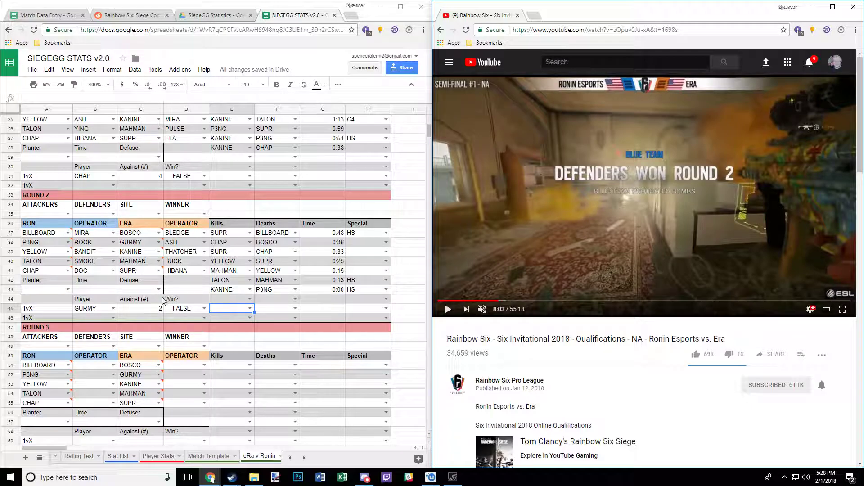
{"action": "left_click", "coordinate": [68, 290]}
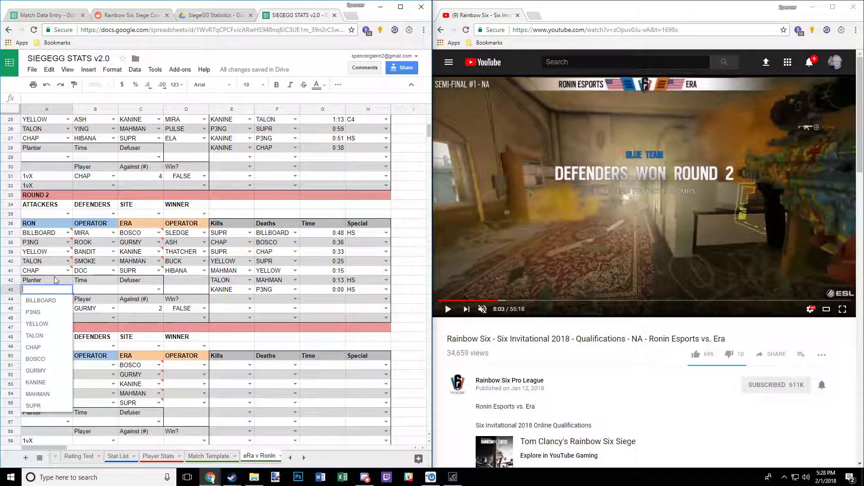
{"action": "left_click", "coordinate": [93, 290]}
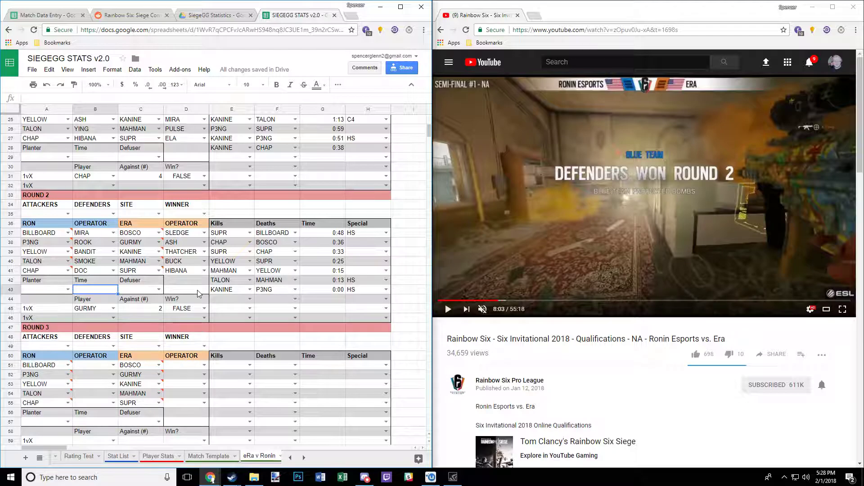
{"action": "left_click", "coordinate": [155, 292]}
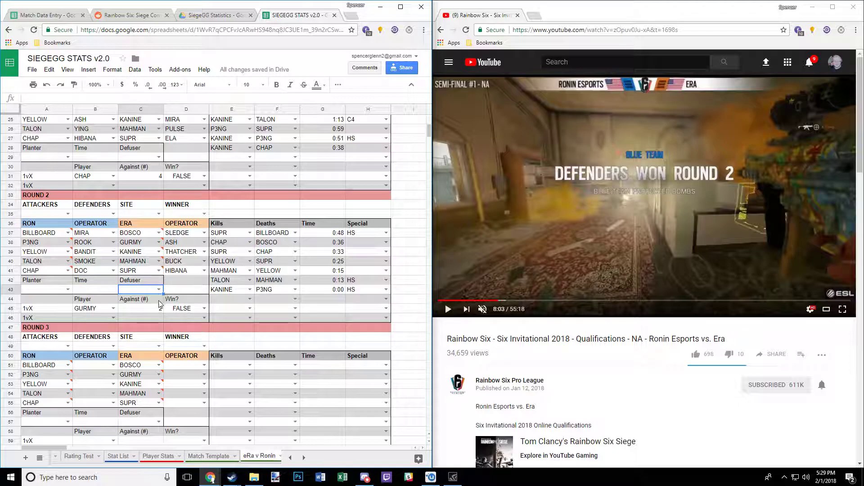
{"action": "left_click", "coordinate": [158, 289]}
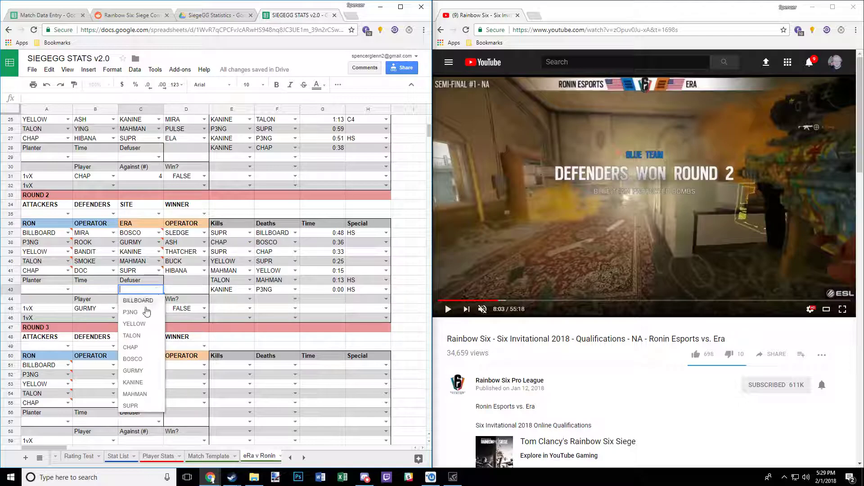
{"action": "left_click", "coordinate": [184, 295]}
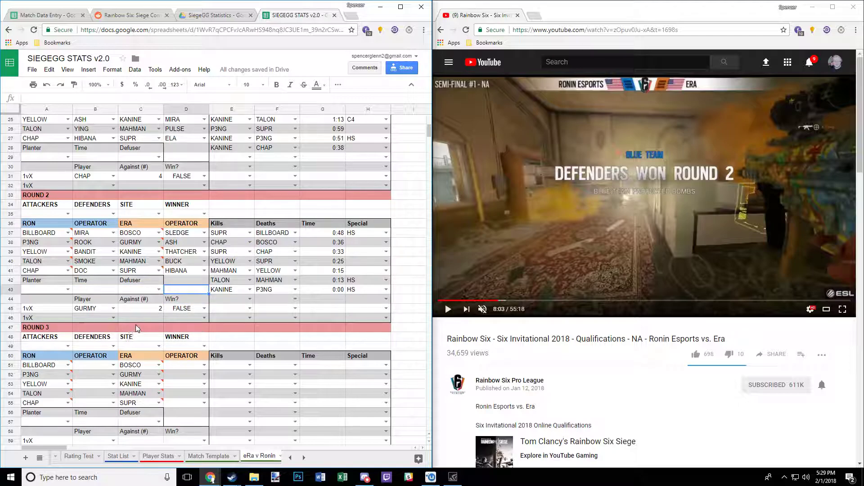
Skip the match video ahead into Round 3 and pause it at 8:43.
{"action": "left_click", "coordinate": [574, 228]}
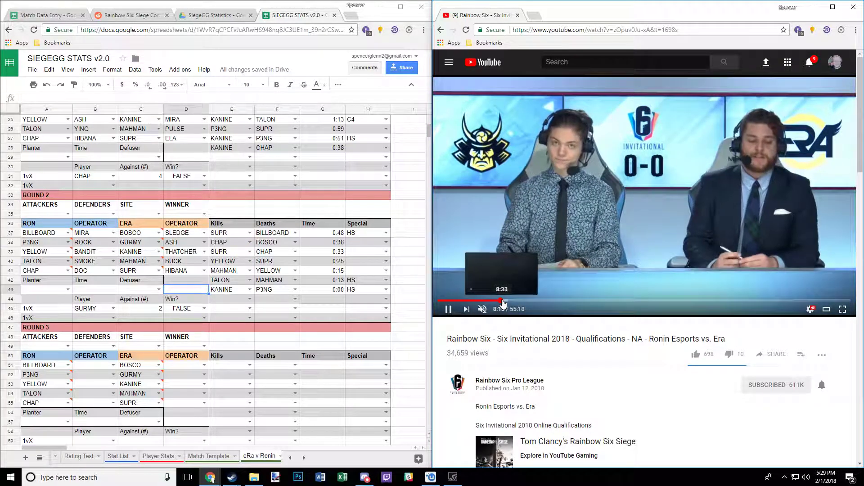
{"action": "left_click", "coordinate": [503, 302]}
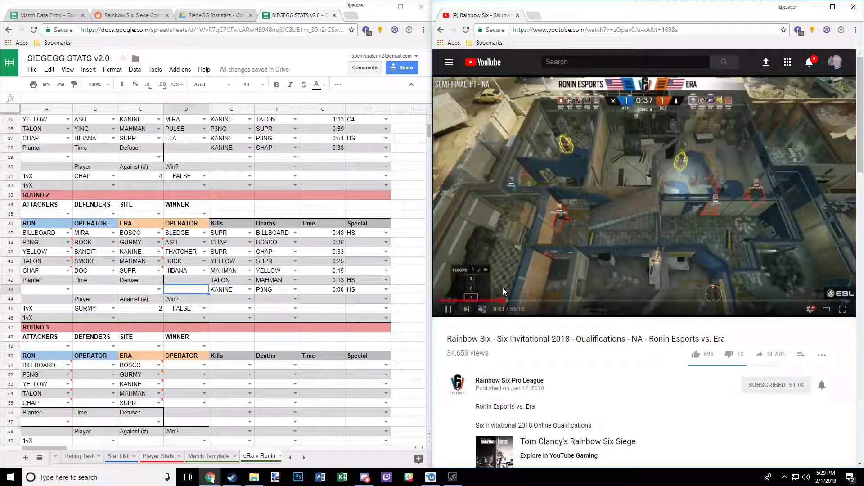
{"action": "left_click", "coordinate": [540, 243]}
Set up Round 3 in row 49: attackers RON, defenders ERA, site VENTILATION/WORKSHOP.
{"action": "scroll", "coordinate": [581, 200], "scroll_direction": "down", "scroll_amount": 1}
{"action": "scroll", "coordinate": [585, 197], "scroll_direction": "up", "scroll_amount": 1}
{"action": "scroll", "coordinate": [113, 347], "scroll_direction": "down", "scroll_amount": 1}
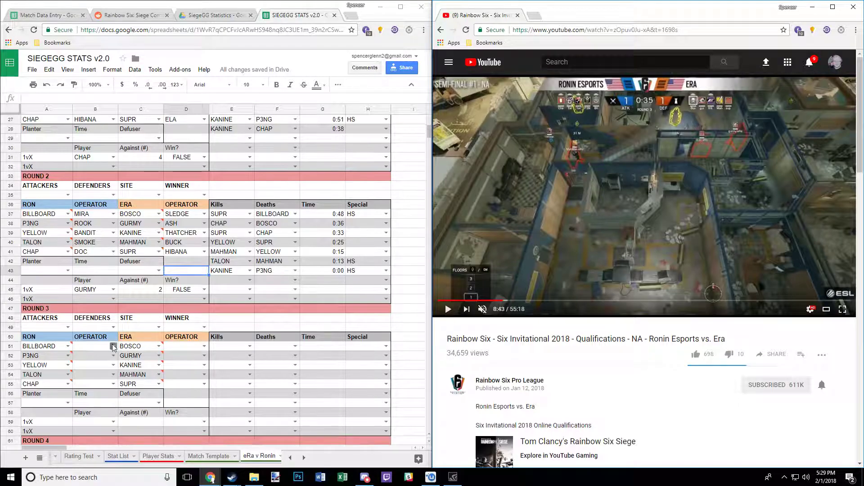
{"action": "left_click", "coordinate": [68, 327]}
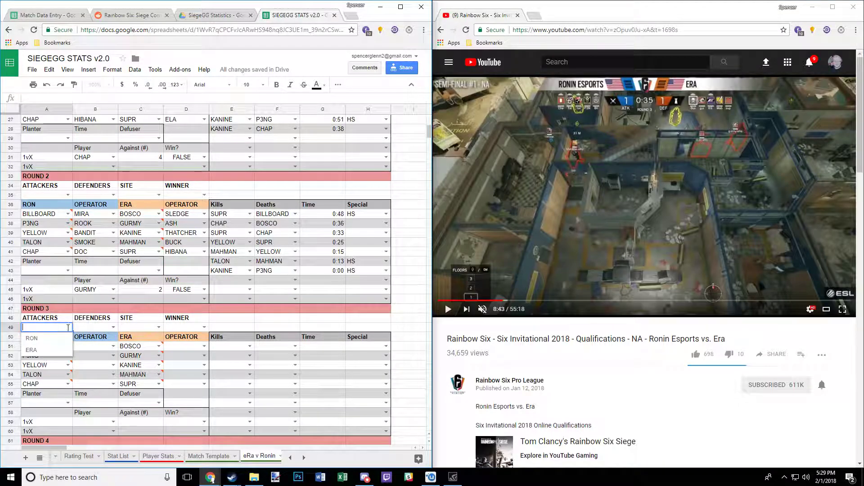
{"action": "left_click", "coordinate": [56, 339]}
{"action": "left_click", "coordinate": [113, 327]}
{"action": "left_click", "coordinate": [99, 349]}
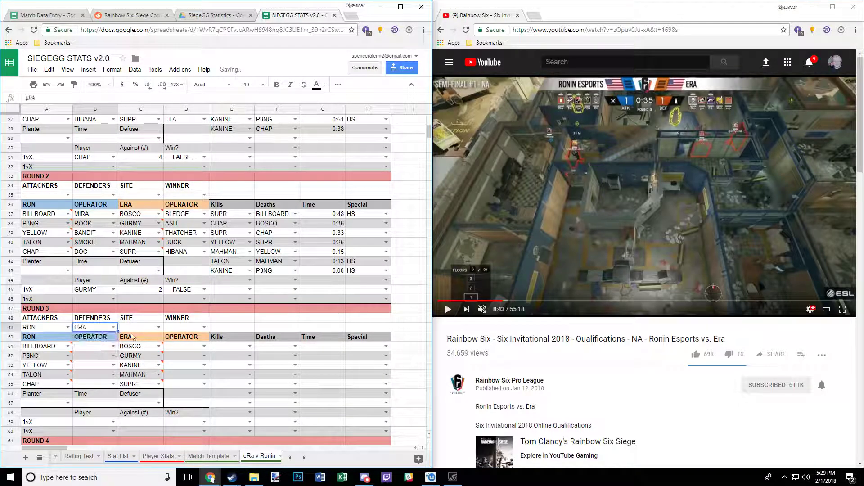
{"action": "left_click", "coordinate": [158, 328]}
{"action": "left_click", "coordinate": [155, 351]}
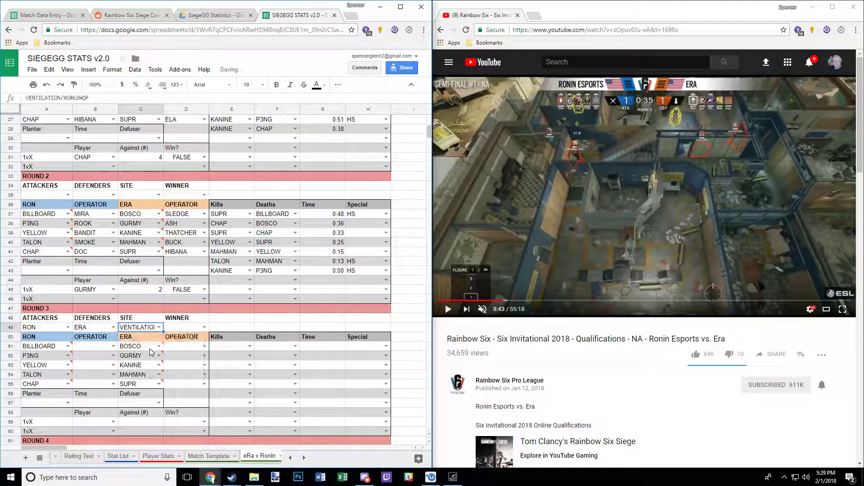
Record the first two RON operators for Round 3: THATCHER for BILLBOARD and BLACKBEARD for P3NG.
{"action": "left_click", "coordinate": [90, 347]}
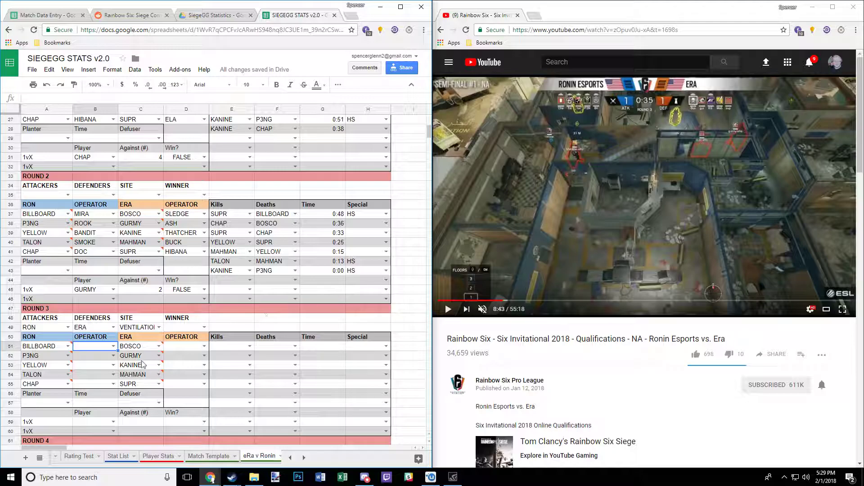
{"action": "type", "text": "th"}
{"action": "left_click", "coordinate": [103, 356]}
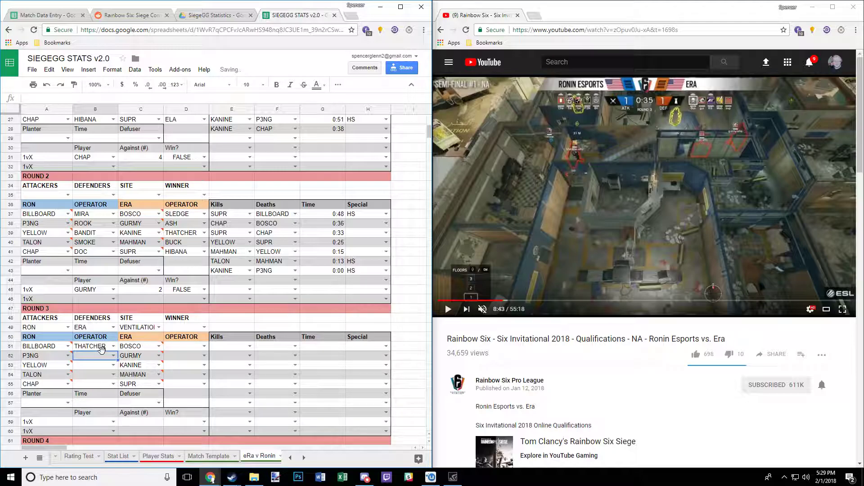
{"action": "type", "text": "b"}
{"action": "key", "text": "Down"}
{"action": "key", "text": "Down"}
{"action": "key", "text": "Down"}
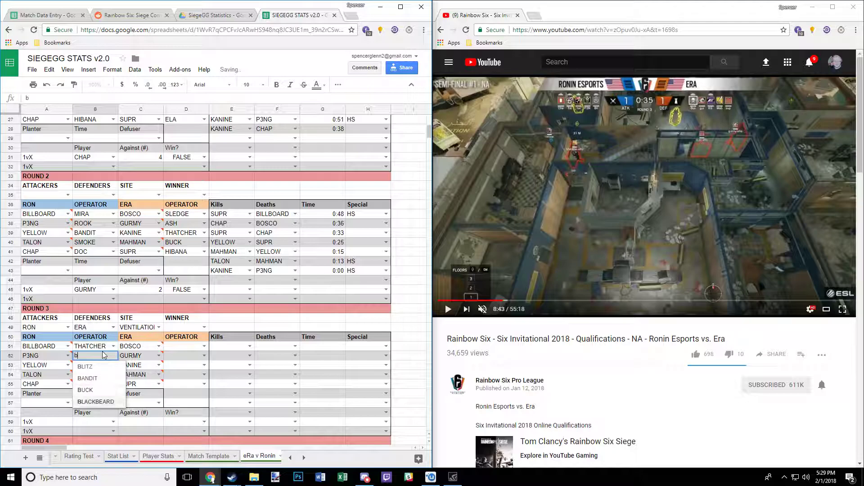
{"action": "key", "text": "Return"}
Record the remaining RON operators for Round 3: ASH for YELLOW, YING for TALON and THERMITE for CHAP.
{"action": "type", "text": "ash"}
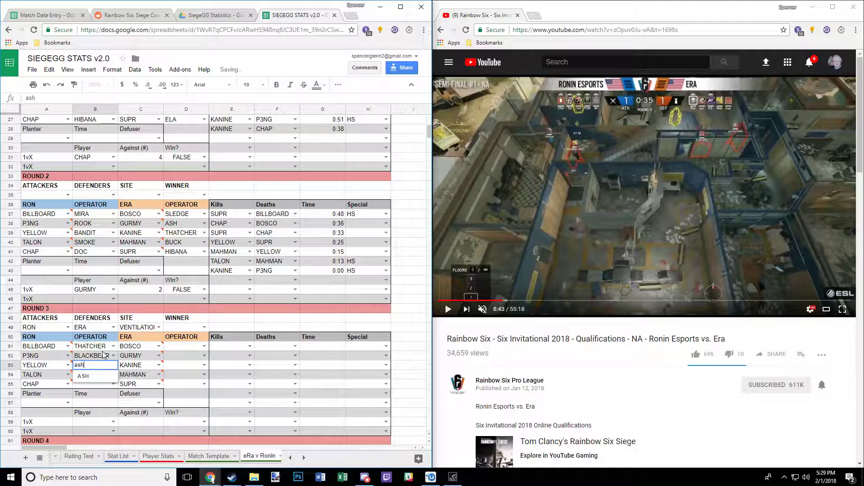
{"action": "key", "text": "Return"}
{"action": "type", "text": "ying"}
{"action": "key", "text": "Return"}
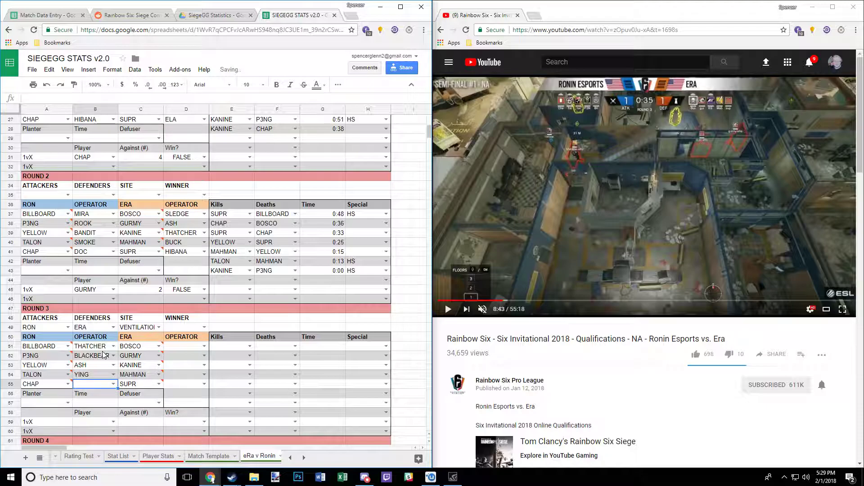
{"action": "type", "text": "the"}
{"action": "key", "text": "Return"}
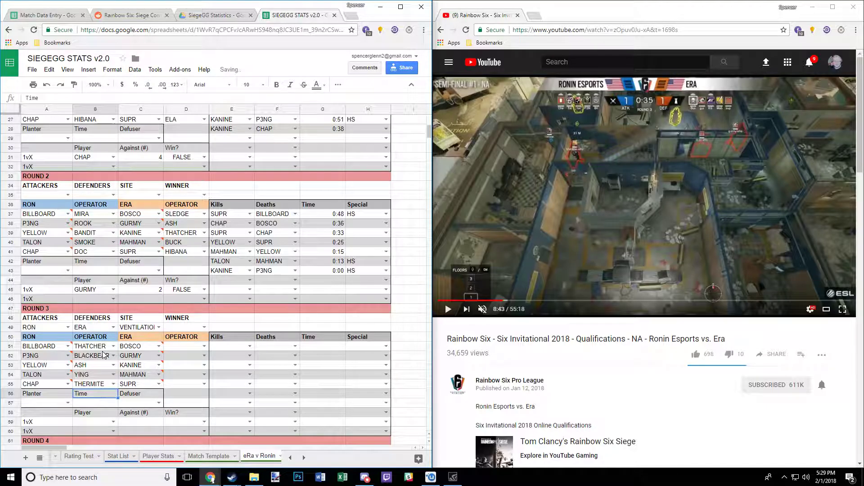
Resume the match video and record the first two ERA operators for Round 3: SMOKE for BOSCO and PULSE for GURMY.
{"action": "key", "text": "Right"}
{"action": "key", "text": "Right"}
{"action": "key", "text": "Up"}
{"action": "key", "text": "Up"}
{"action": "key", "text": "Up"}
{"action": "key", "text": "Up"}
{"action": "key", "text": "Up"}
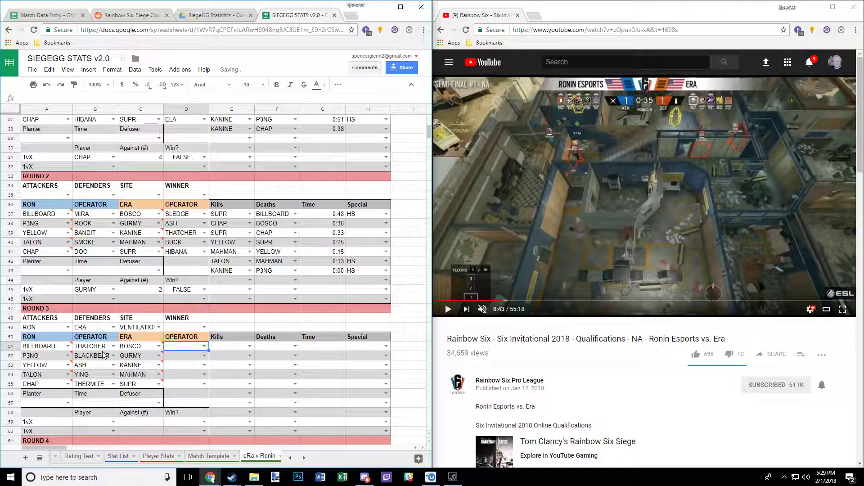
{"action": "left_click", "coordinate": [457, 185]}
{"action": "left_click", "coordinate": [174, 348]}
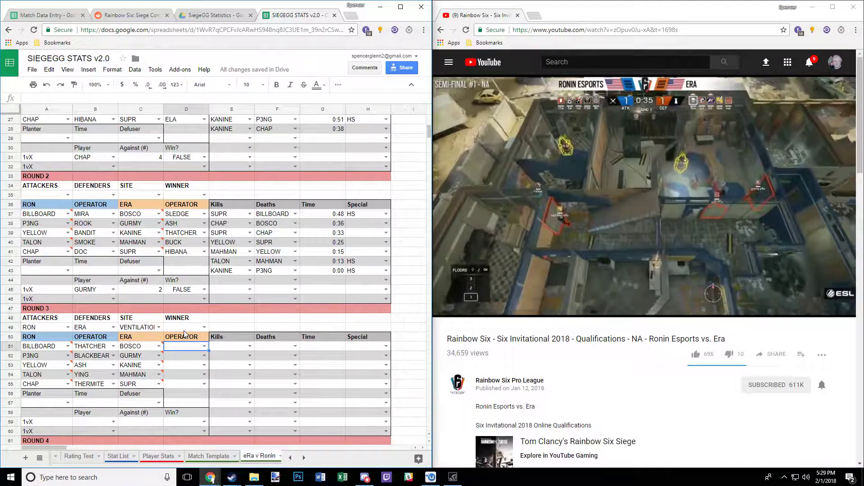
{"action": "type", "text": "smo"}
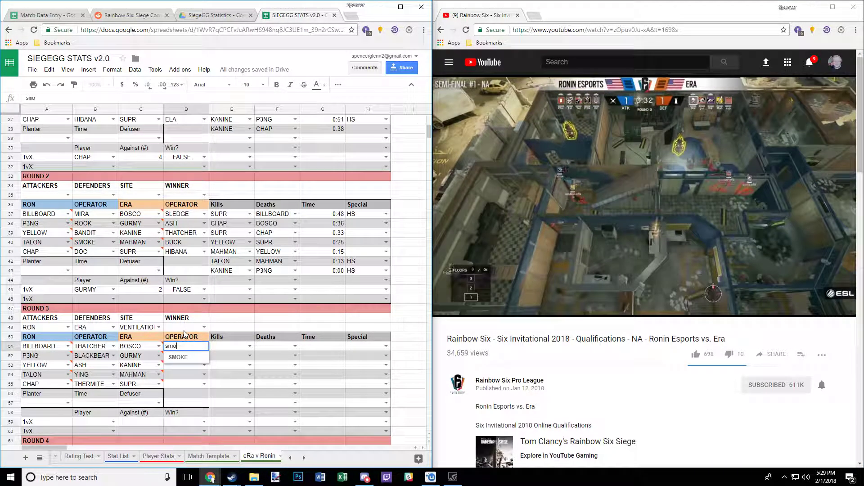
{"action": "key", "text": "Return"}
{"action": "type", "text": "pu"}
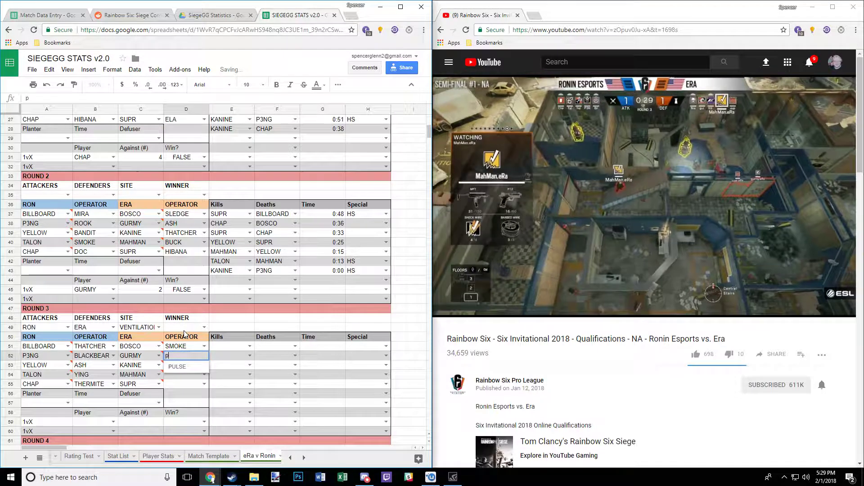
{"action": "key", "text": "Return"}
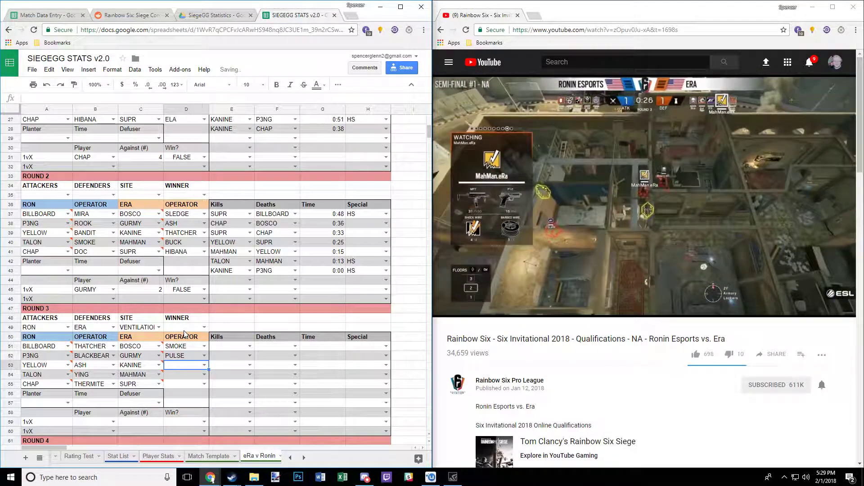
Record the remaining ERA operators for Round 3: MIRA for KANINE, BANDIT for MAHMAN and CASTLE for SUPR.
{"action": "type", "text": "mi"}
{"action": "key", "text": "Return"}
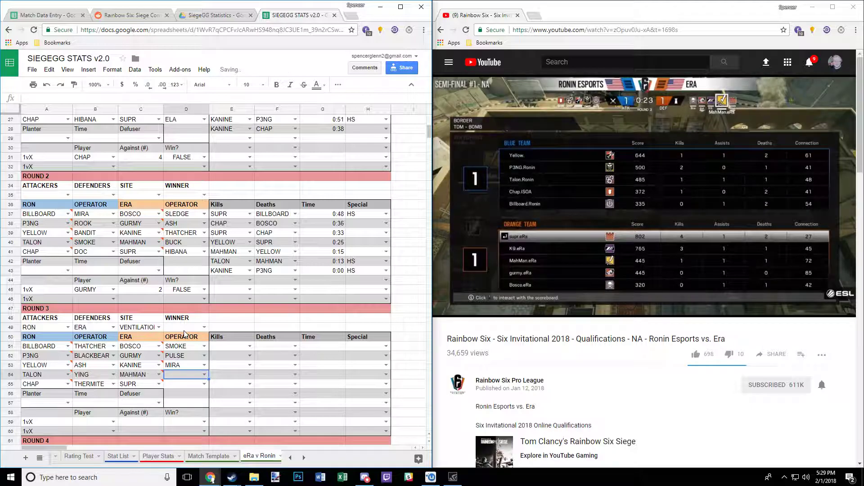
{"action": "type", "text": "ban"}
{"action": "key", "text": "Return"}
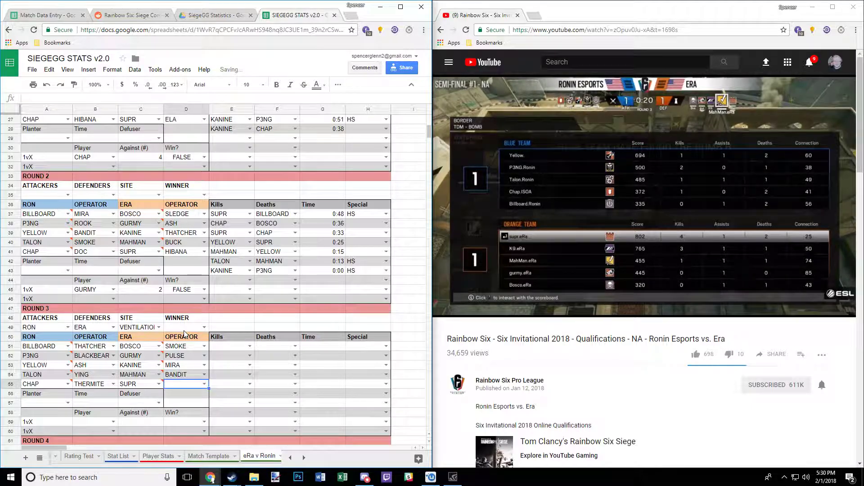
{"action": "type", "text": "ca"}
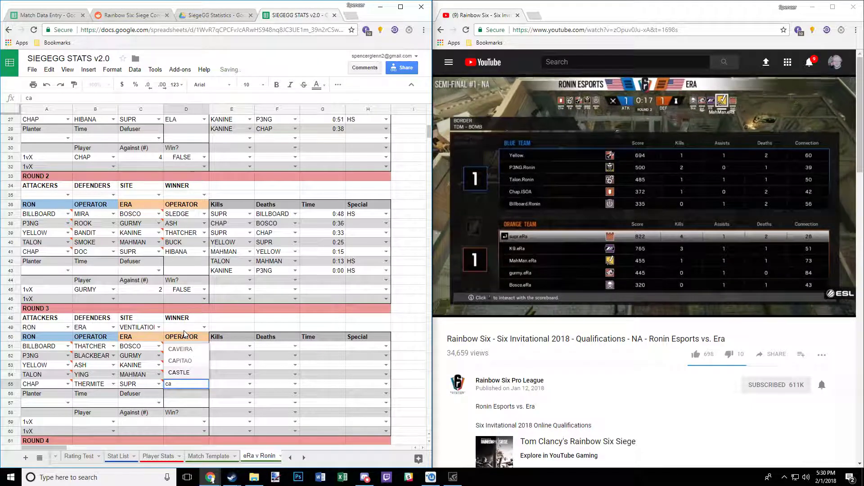
{"action": "type", "text": "stle"}
{"action": "key", "text": "Return"}
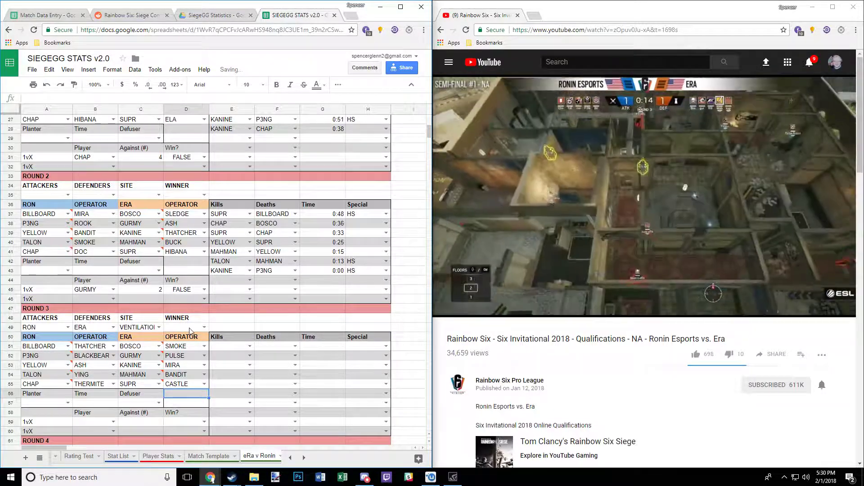
{"action": "left_click", "coordinate": [217, 328]}
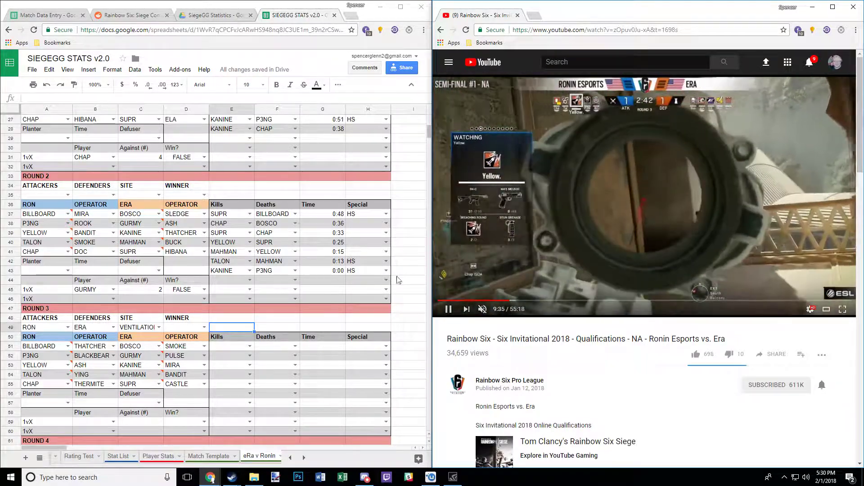
{"action": "left_click", "coordinate": [349, 329]}
{"action": "scroll", "coordinate": [349, 333], "scroll_direction": "down", "scroll_amount": 3}
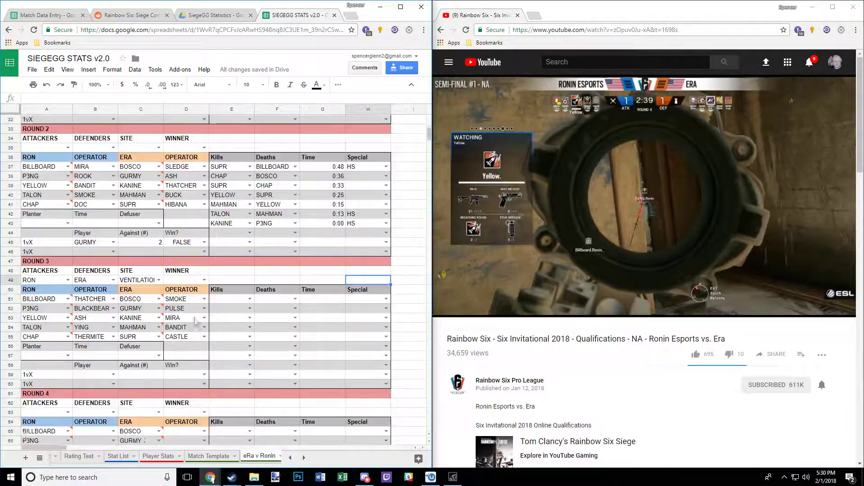
{"action": "left_click", "coordinate": [188, 335]}
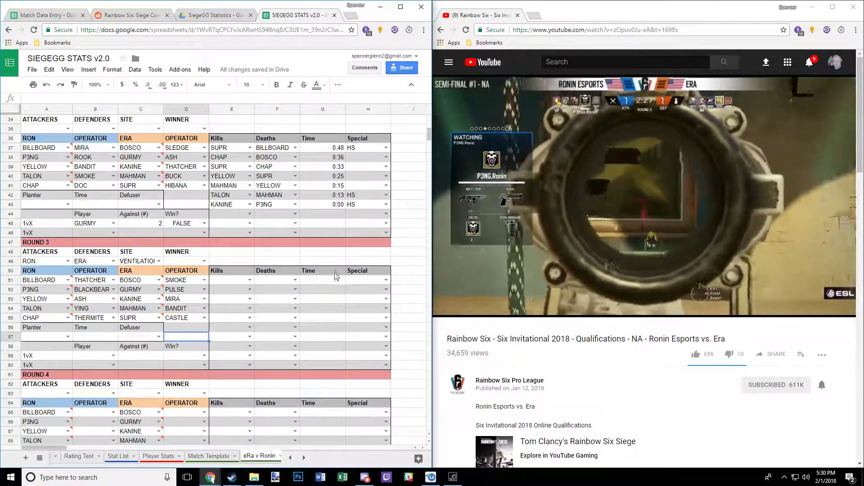
{"action": "scroll", "coordinate": [340, 293], "scroll_direction": "up", "scroll_amount": 1}
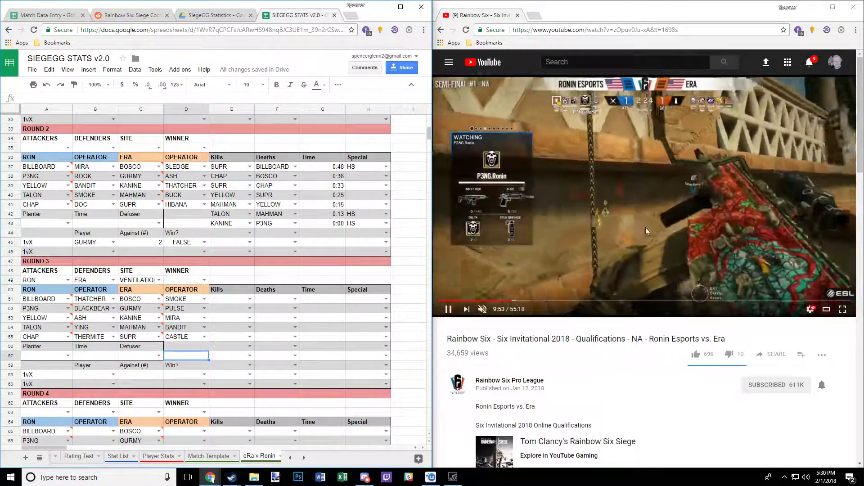
Review the remaining Map 1 round blocks and the Map 2 section of the match sheet, with the match video paused.
{"action": "scroll", "coordinate": [215, 275], "scroll_direction": "down", "scroll_amount": 4}
{"action": "scroll", "coordinate": [215, 275], "scroll_direction": "down", "scroll_amount": 3}
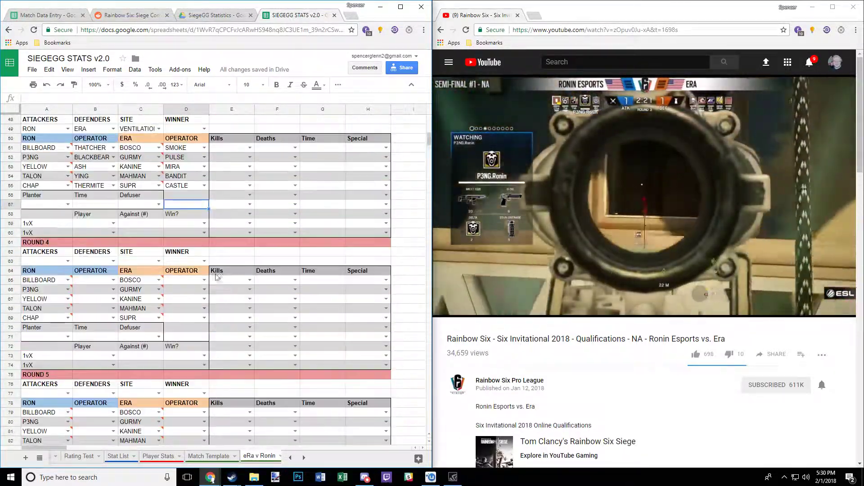
{"action": "scroll", "coordinate": [203, 276], "scroll_direction": "up", "scroll_amount": 8}
{"action": "scroll", "coordinate": [194, 277], "scroll_direction": "down", "scroll_amount": 20}
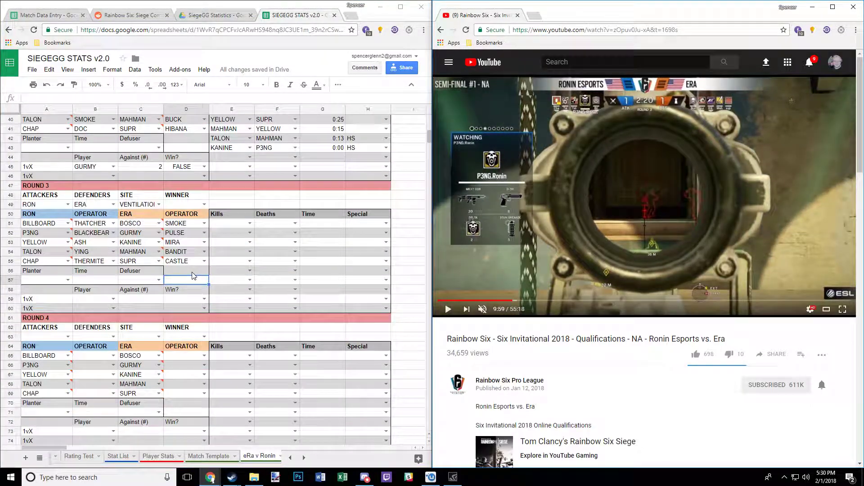
{"action": "scroll", "coordinate": [103, 260], "scroll_direction": "down", "scroll_amount": 10}
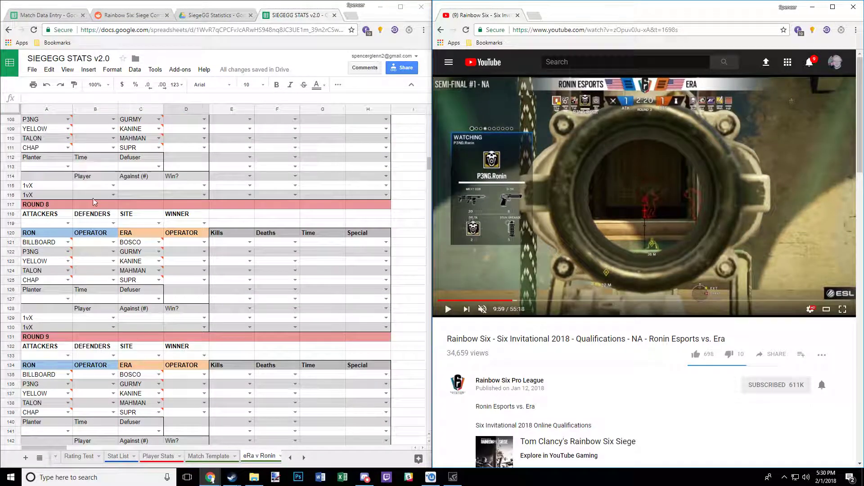
{"action": "scroll", "coordinate": [252, 207], "scroll_direction": "down", "scroll_amount": 8}
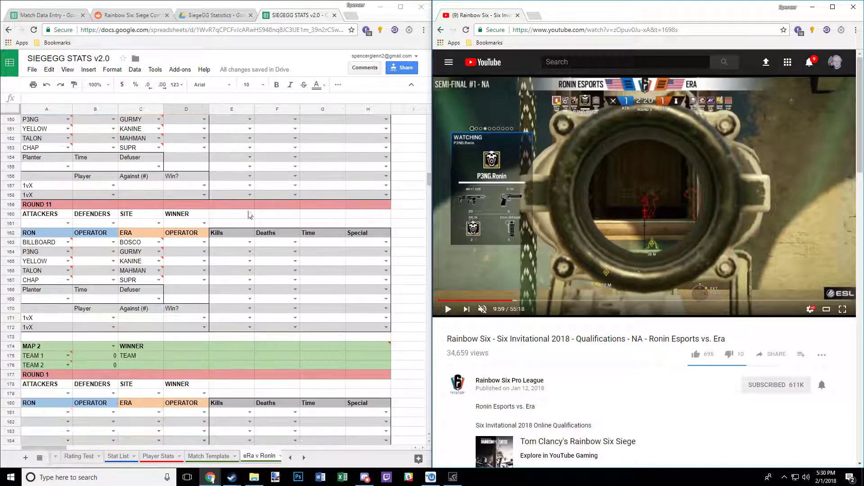
{"action": "left_click", "coordinate": [48, 222]}
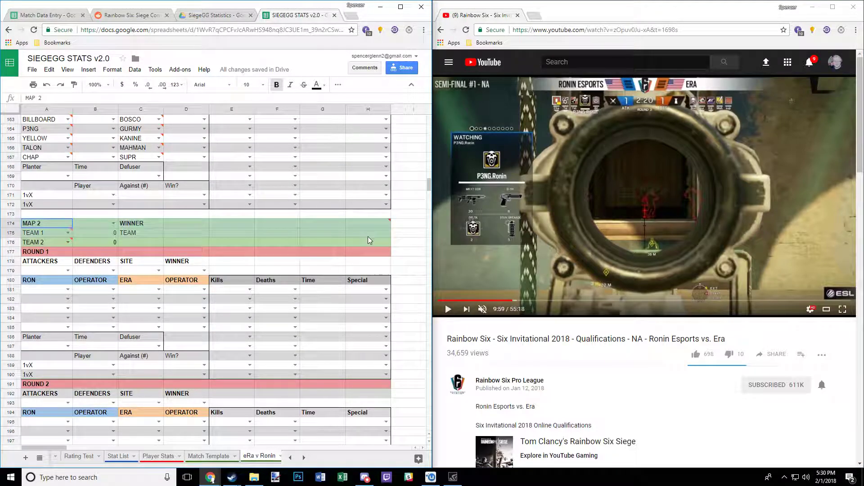
{"action": "left_click", "coordinate": [270, 233]}
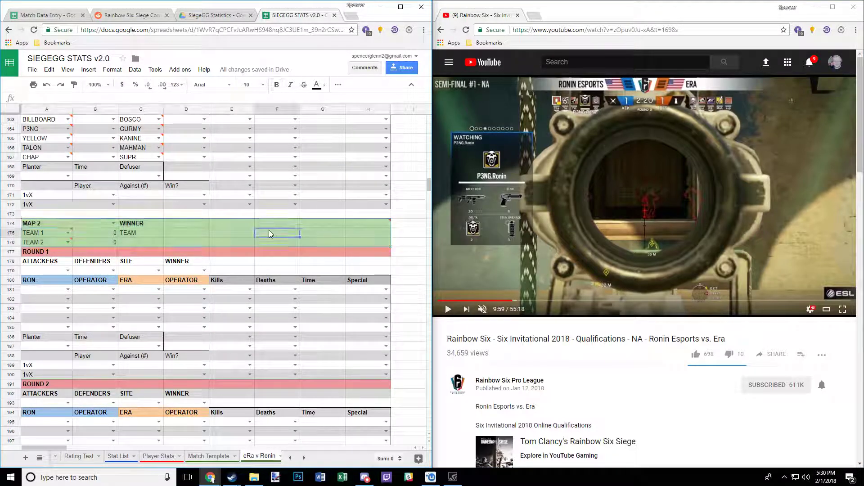
{"action": "left_click", "coordinate": [50, 227]}
{"action": "scroll", "coordinate": [311, 227], "scroll_direction": "down", "scroll_amount": 10}
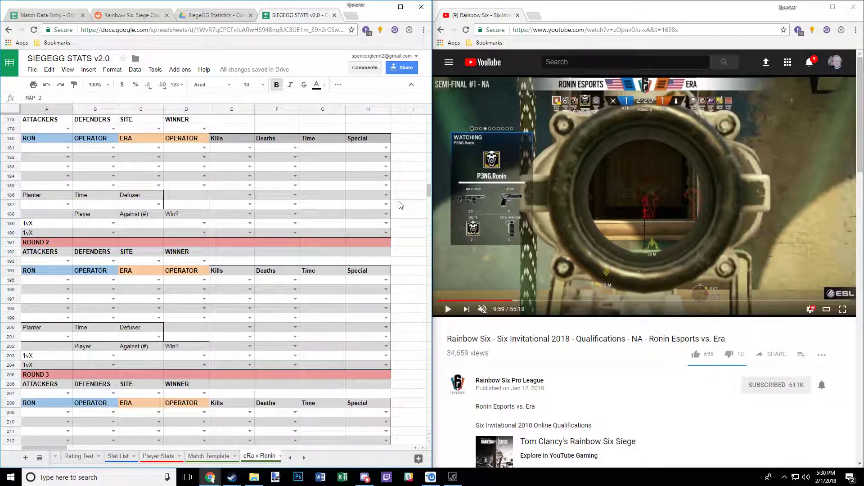
{"action": "scroll", "coordinate": [426, 213], "scroll_direction": "down", "scroll_amount": 5}
{"action": "left_click_drag", "start_coordinate": [425, 214], "coordinate": [414, 179]}
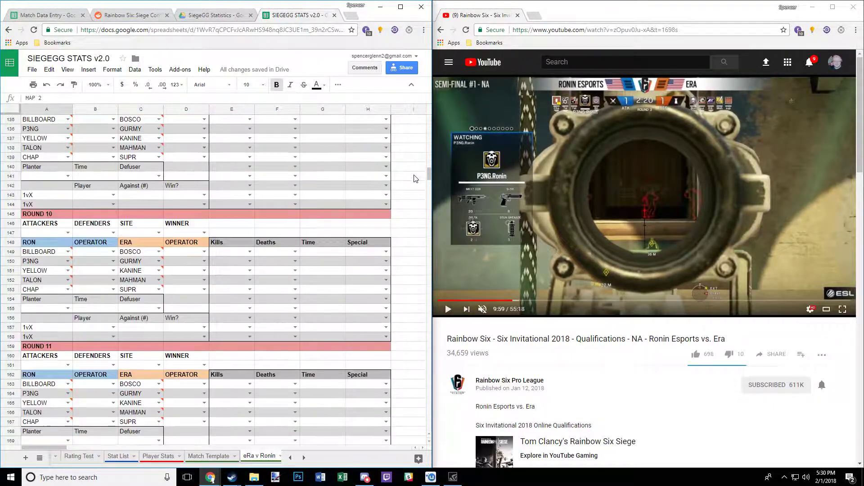
Go to the Map 1 stats table and inspect the players' Kills formulas and BILLBOARD's Deaths formula.
{"action": "scroll", "coordinate": [60, 226], "scroll_direction": "up", "scroll_amount": 9}
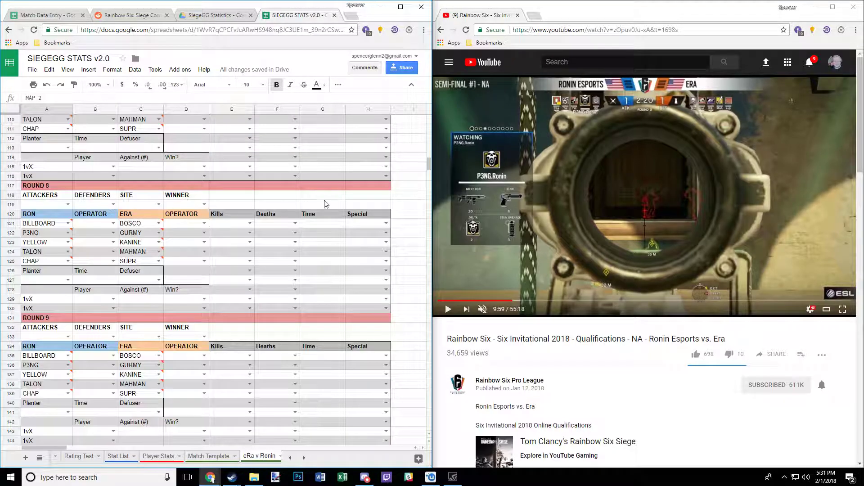
{"action": "left_click_drag", "start_coordinate": [429, 163], "coordinate": [435, 137]}
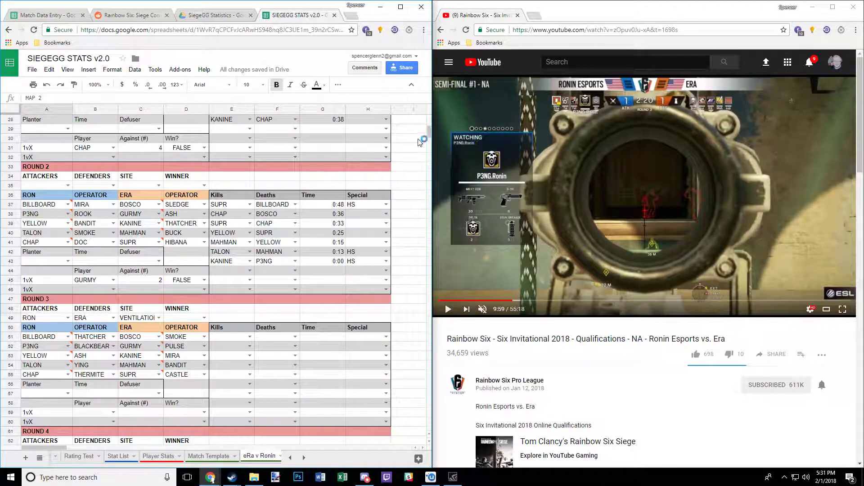
{"action": "left_click_drag", "start_coordinate": [430, 134], "coordinate": [432, 114]}
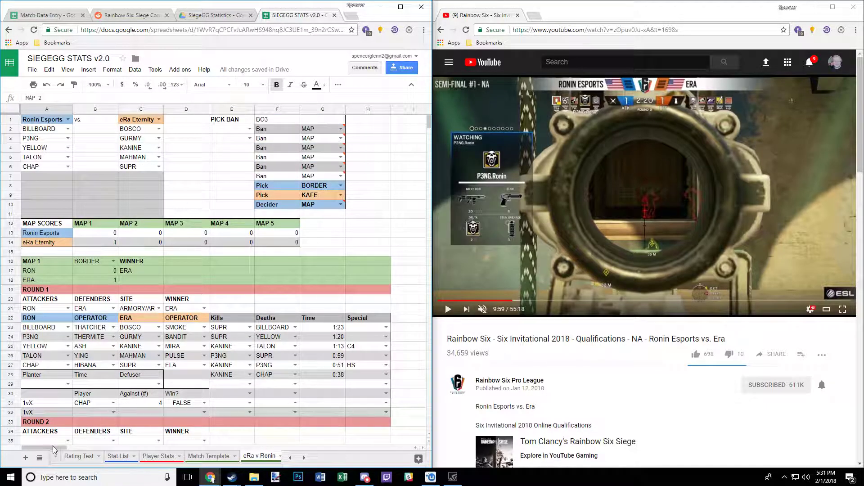
{"action": "left_click_drag", "start_coordinate": [57, 449], "coordinate": [104, 442]}
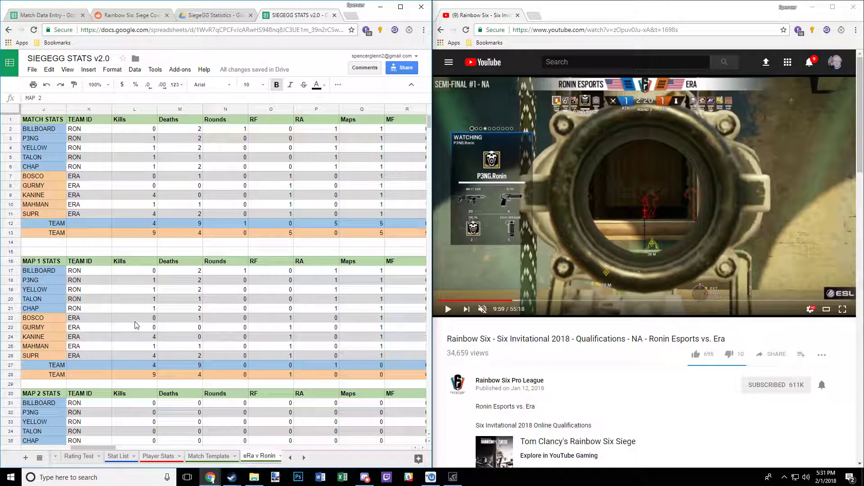
{"action": "scroll", "coordinate": [152, 276], "scroll_direction": "down", "scroll_amount": 5}
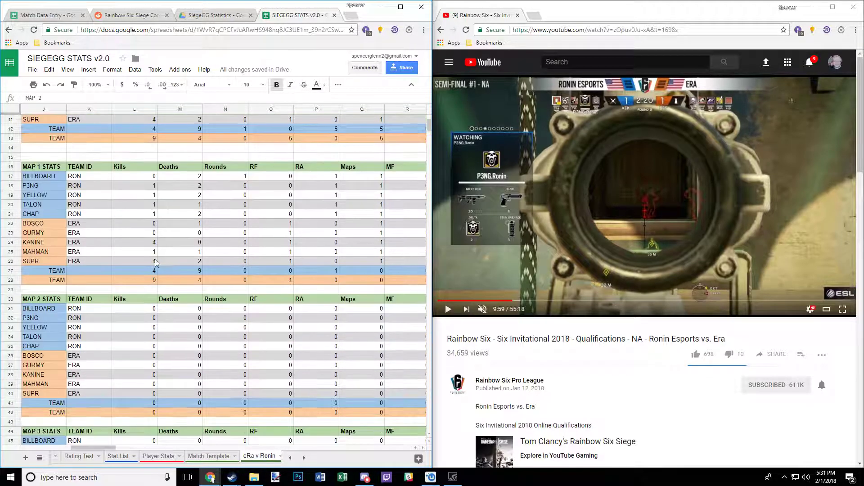
{"action": "left_click", "coordinate": [136, 178]}
{"action": "left_click", "coordinate": [138, 187]}
{"action": "left_click", "coordinate": [143, 205]}
{"action": "left_click", "coordinate": [145, 232]}
{"action": "left_click", "coordinate": [184, 179]}
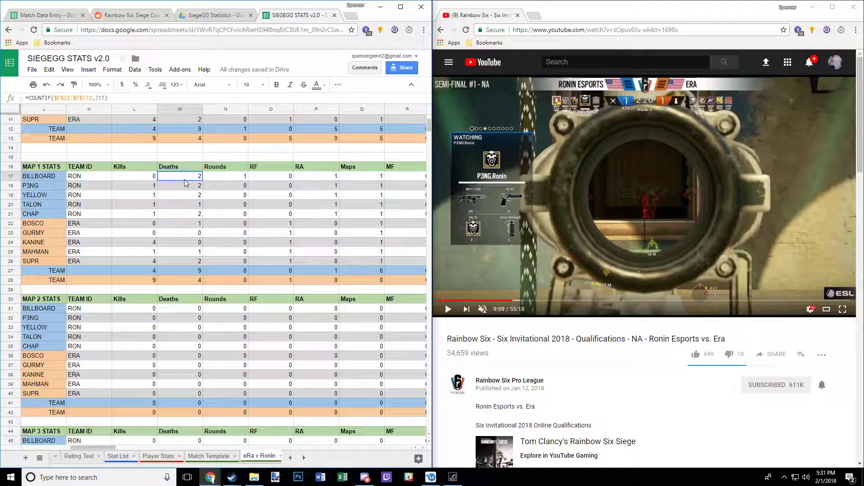
Compare the Rounds, RF and RA formulas of BILLBOARD and P3NG in the Map 1 stats table.
{"action": "left_click", "coordinate": [226, 177]}
{"action": "left_click", "coordinate": [230, 187]}
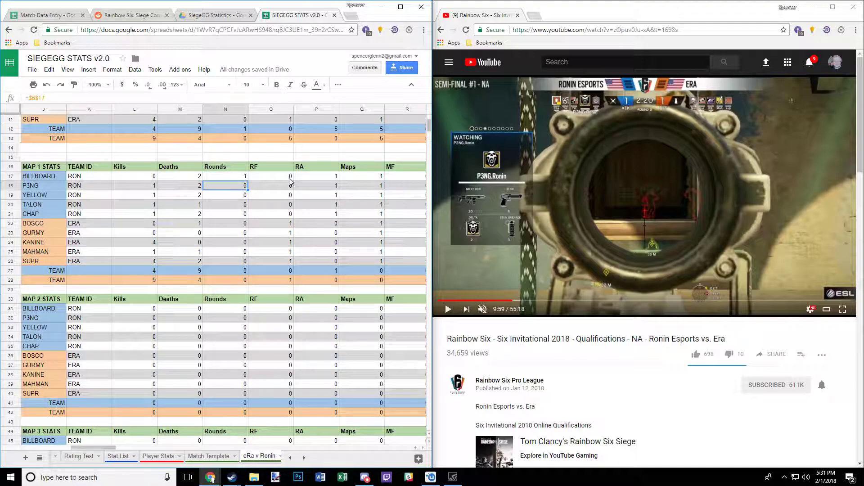
{"action": "left_click", "coordinate": [290, 178]}
{"action": "left_click", "coordinate": [242, 187]}
{"action": "left_click", "coordinate": [298, 188]}
{"action": "left_click", "coordinate": [309, 179]}
Fill BILLBOARD's Rounds formula =$B$17+$B$18 down the Map 1 stats table through SUPR's row.
{"action": "left_click", "coordinate": [234, 178]}
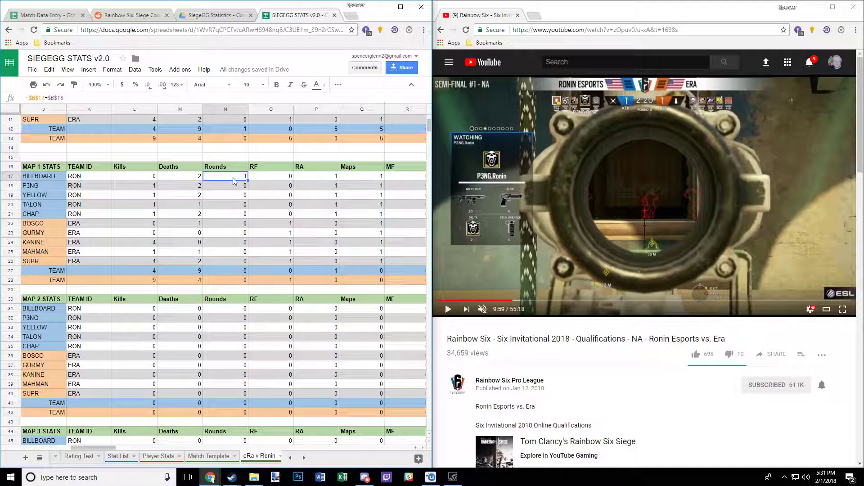
{"action": "left_click", "coordinate": [242, 188]}
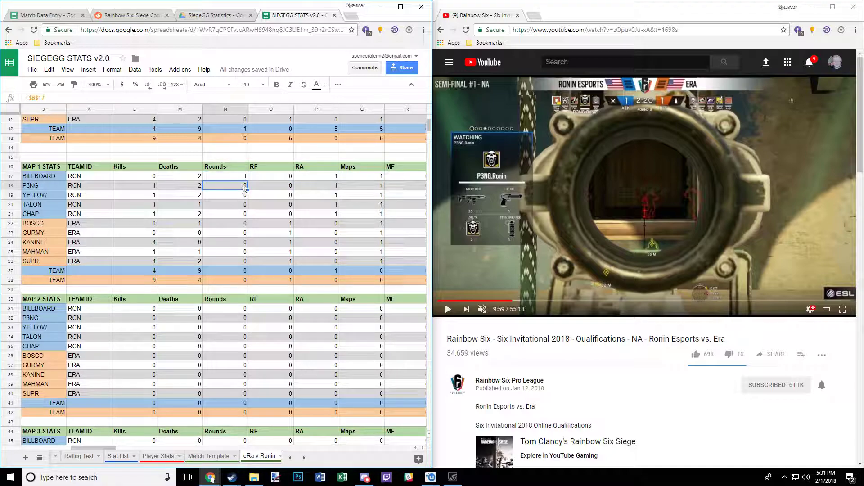
{"action": "left_click", "coordinate": [245, 178]}
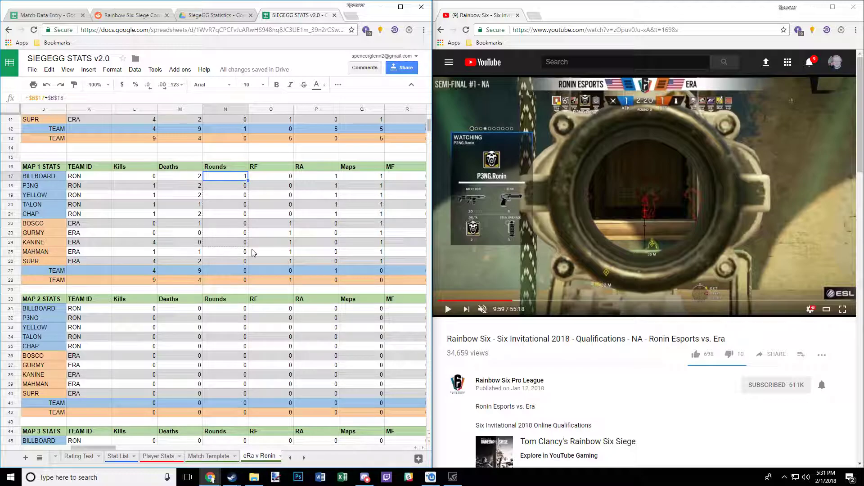
{"action": "left_click_drag", "start_coordinate": [247, 261], "coordinate": [247, 262]}
{"action": "left_click", "coordinate": [270, 196]}
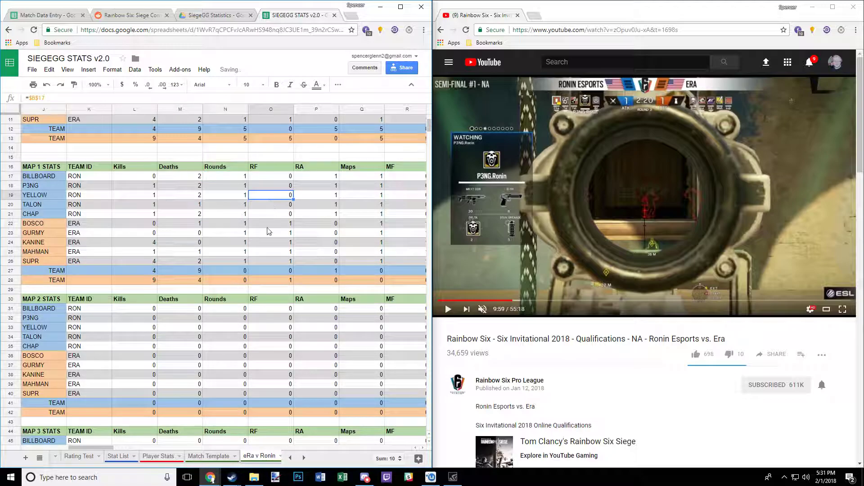
Check BILLBOARD's Rounds and Deaths sum formulas in the match stats table.
{"action": "scroll", "coordinate": [279, 200], "scroll_direction": "up", "scroll_amount": 3}
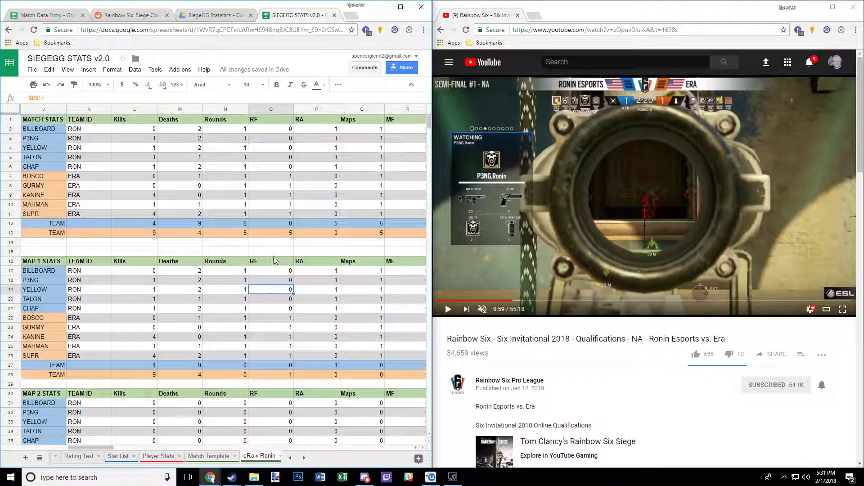
{"action": "left_click", "coordinate": [234, 130]}
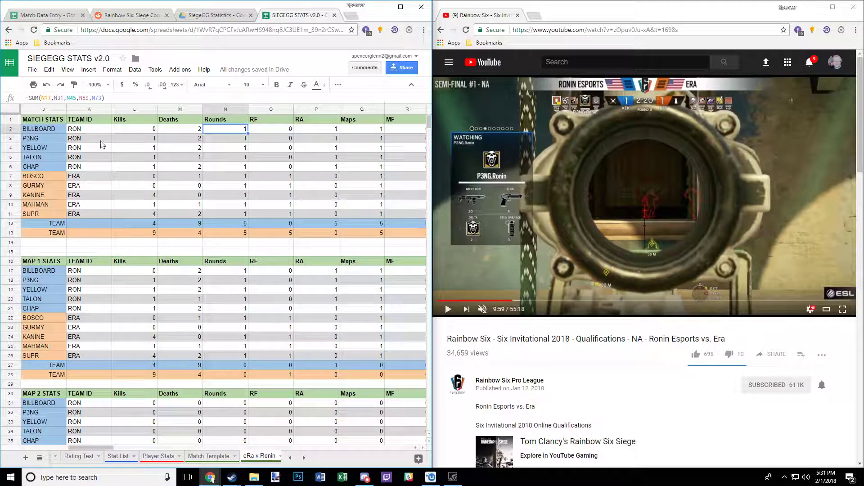
{"action": "left_click", "coordinate": [167, 131]}
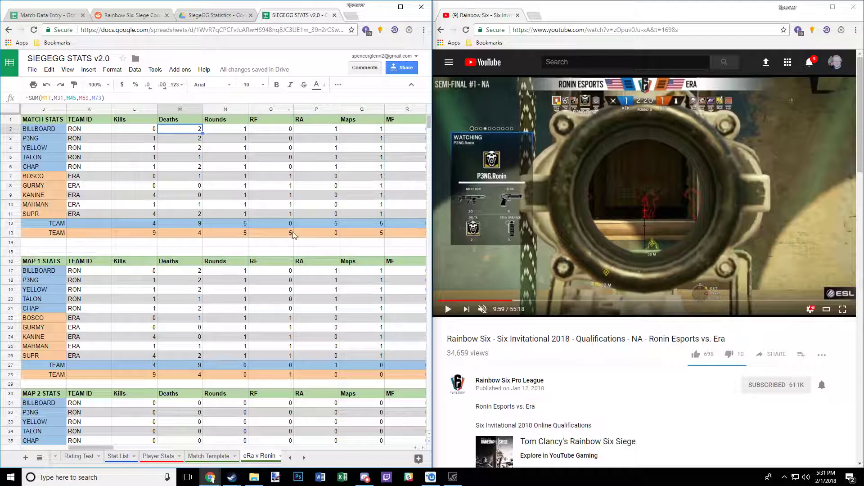
Review the stat descriptions in the Stat List sheet and the stat columns through PLANT in the eRa v Ronin sheet.
{"action": "mouse_move", "coordinate": [95, 446]}
{"action": "left_mouse_down"}
{"action": "mouse_move", "coordinate": [180, 442]}
{"action": "mouse_move", "coordinate": [85, 442]}
{"action": "mouse_move", "coordinate": [107, 445]}
{"action": "left_mouse_up"}
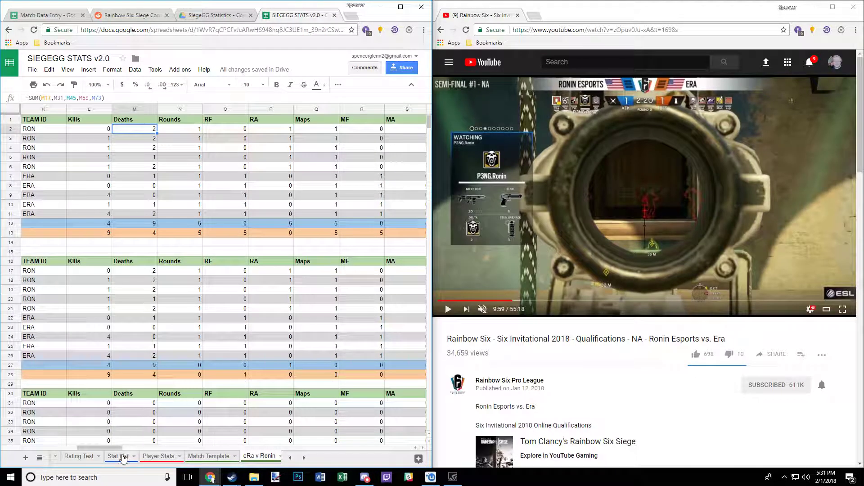
{"action": "left_click", "coordinate": [118, 456]}
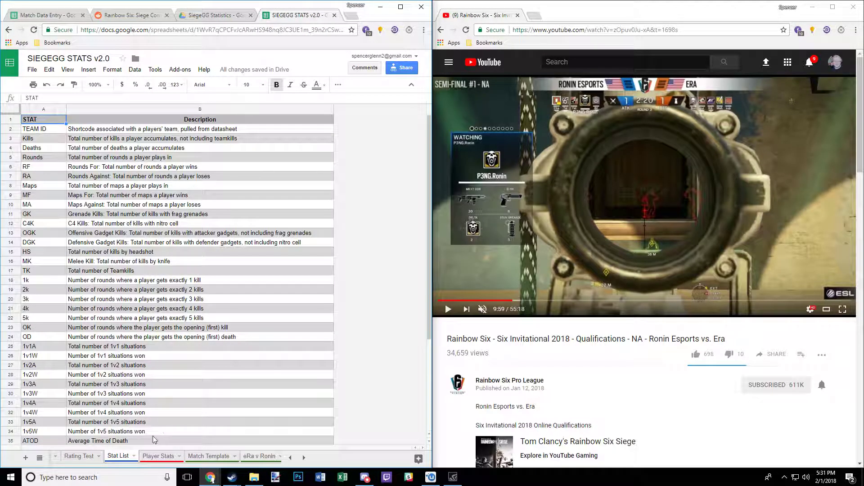
{"action": "left_click", "coordinate": [212, 456]}
{"action": "left_click", "coordinate": [257, 456]}
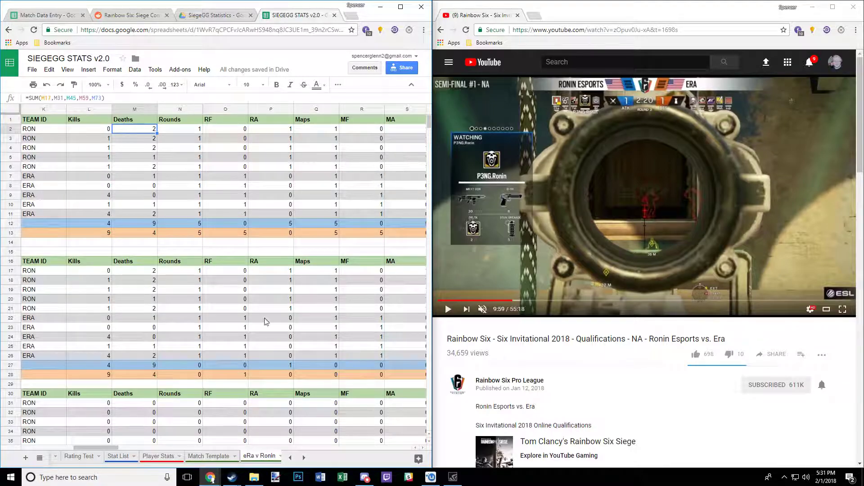
{"action": "left_click_drag", "start_coordinate": [114, 444], "coordinate": [244, 443]}
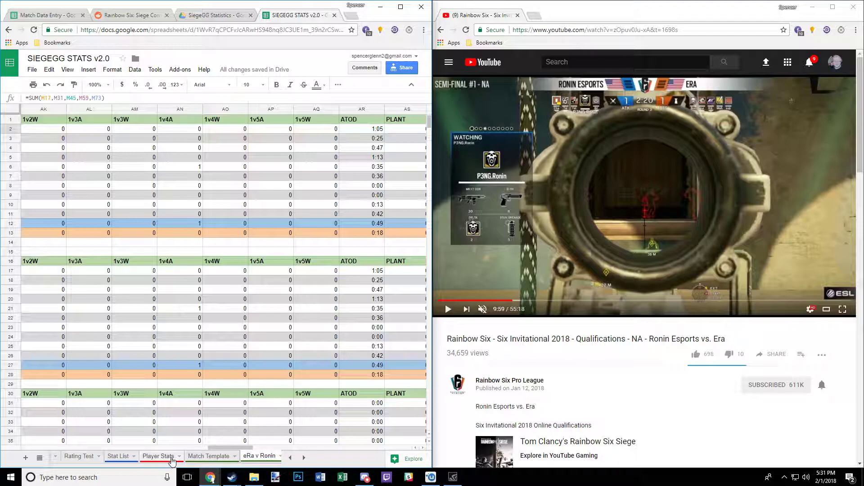
{"action": "left_click_drag", "start_coordinate": [230, 448], "coordinate": [41, 452]}
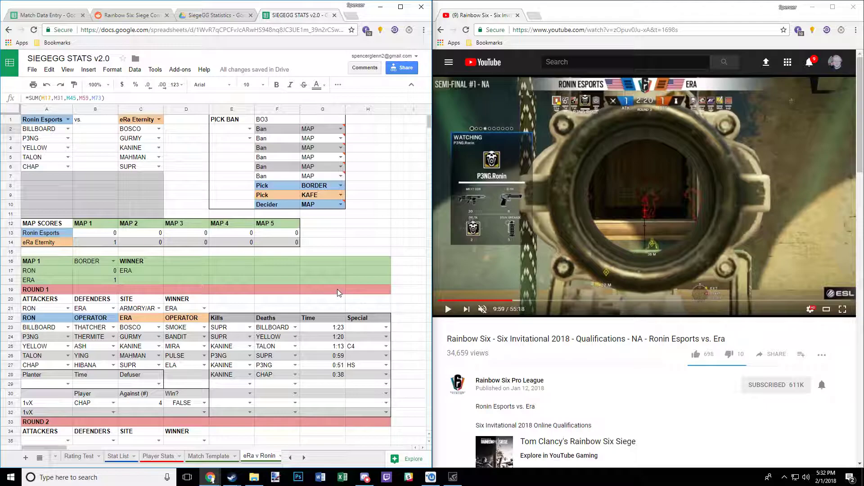
{"action": "scroll", "coordinate": [339, 293], "scroll_direction": "down", "scroll_amount": 2}
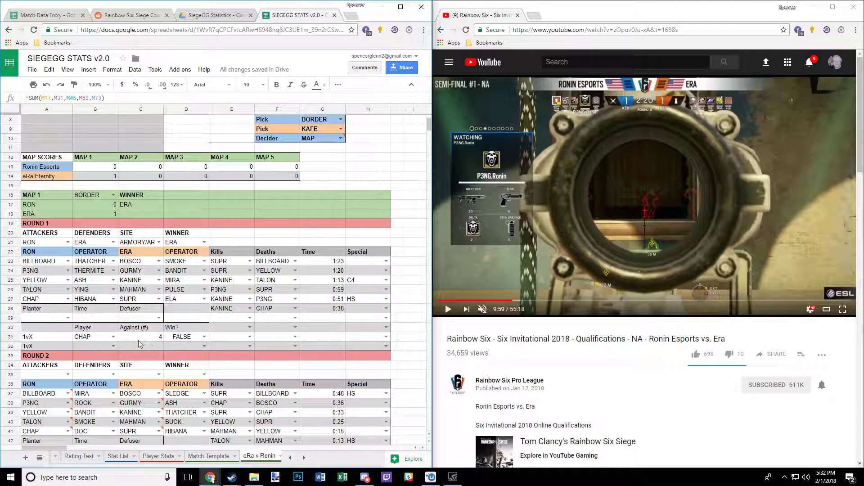
{"action": "scroll", "coordinate": [272, 244], "scroll_direction": "up", "scroll_amount": 3}
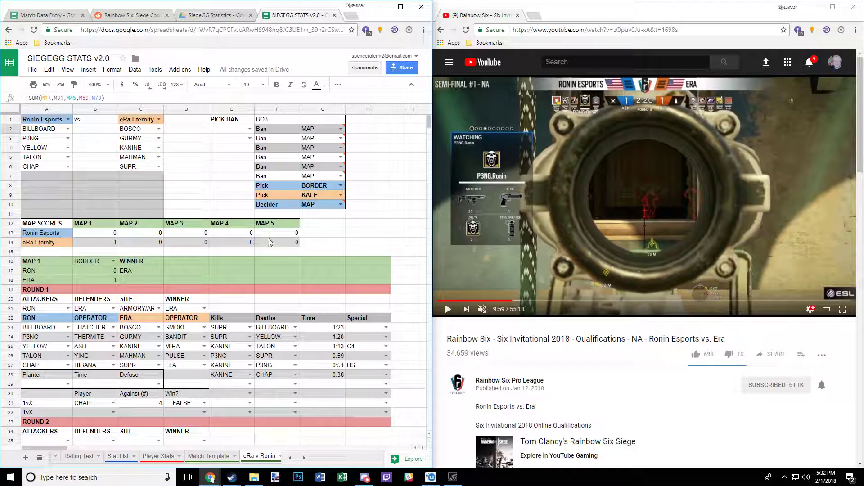
{"action": "scroll", "coordinate": [333, 342], "scroll_direction": "down", "scroll_amount": 5}
{"action": "scroll", "coordinate": [244, 263], "scroll_direction": "up", "scroll_amount": 5}
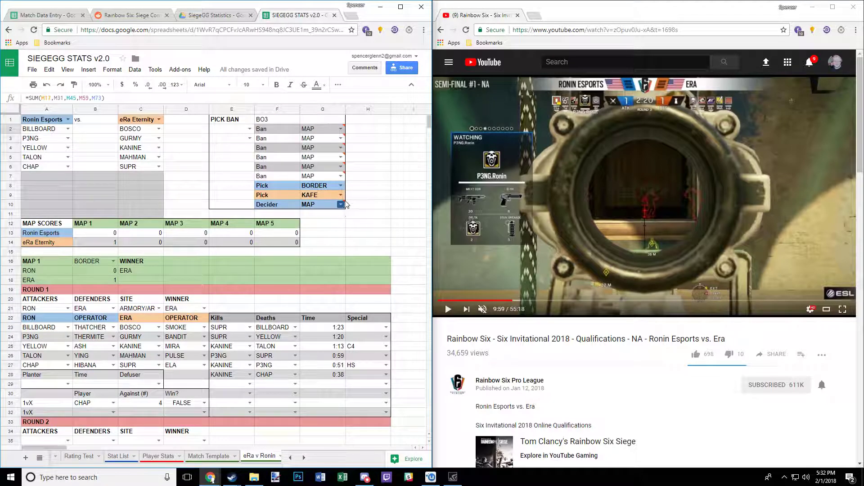